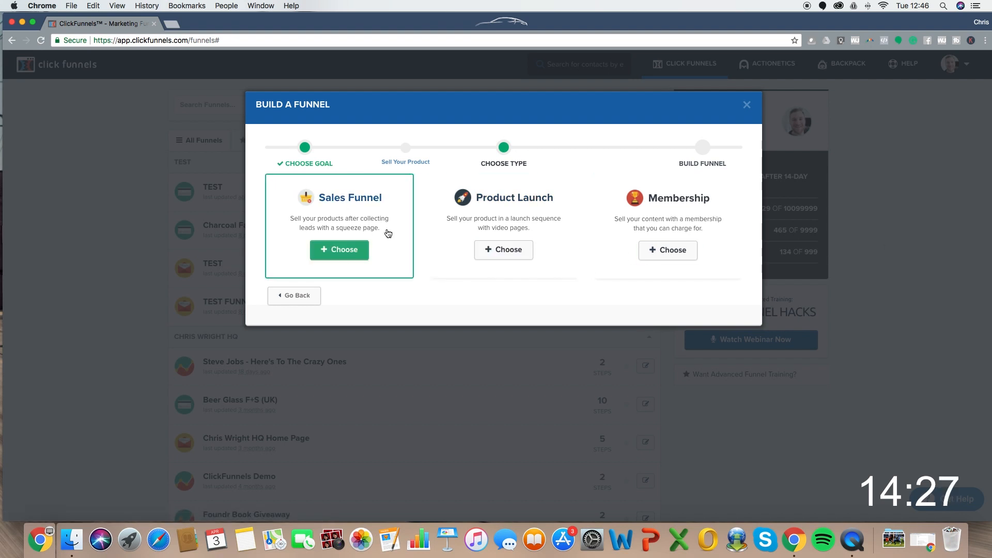
- Build a sales funnel named 'TEST - Tutorial' under the TEST group tag
click(323, 251)
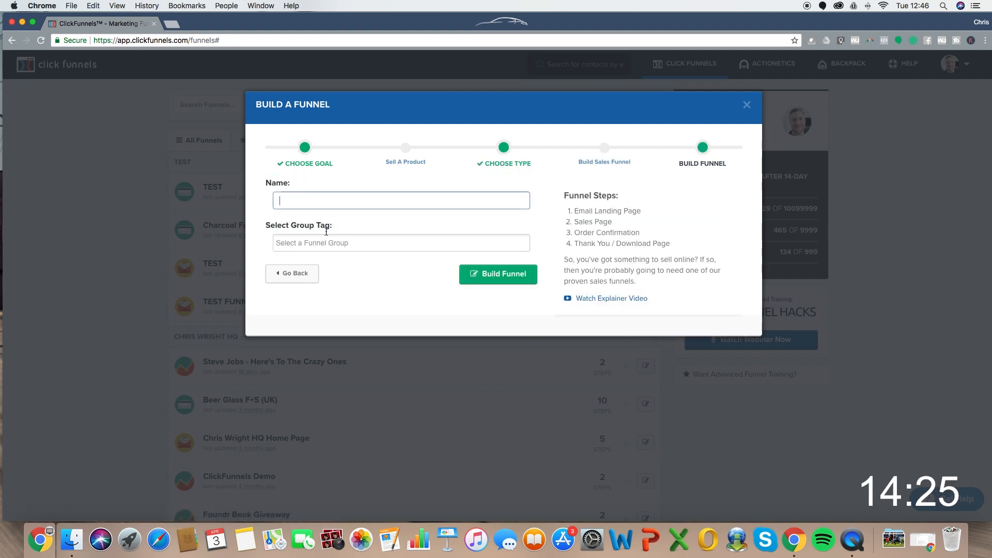
click(321, 201)
text(TEST = - Tuto)
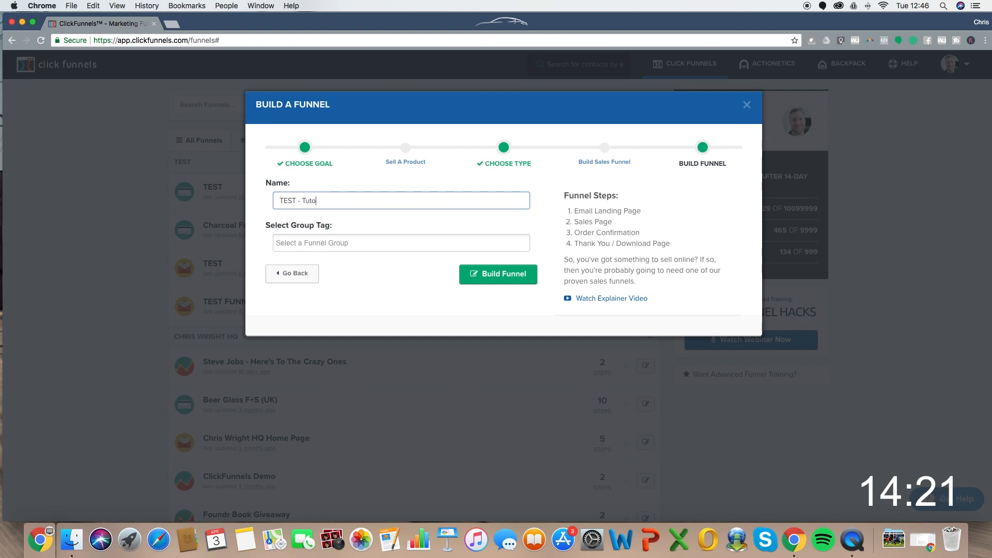
text(rial)
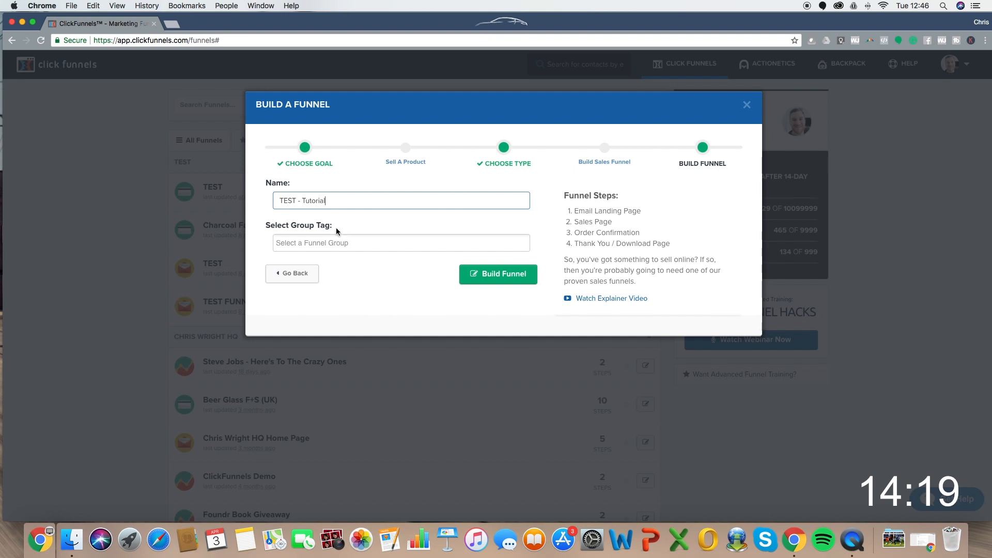
click(338, 243)
text(Test)
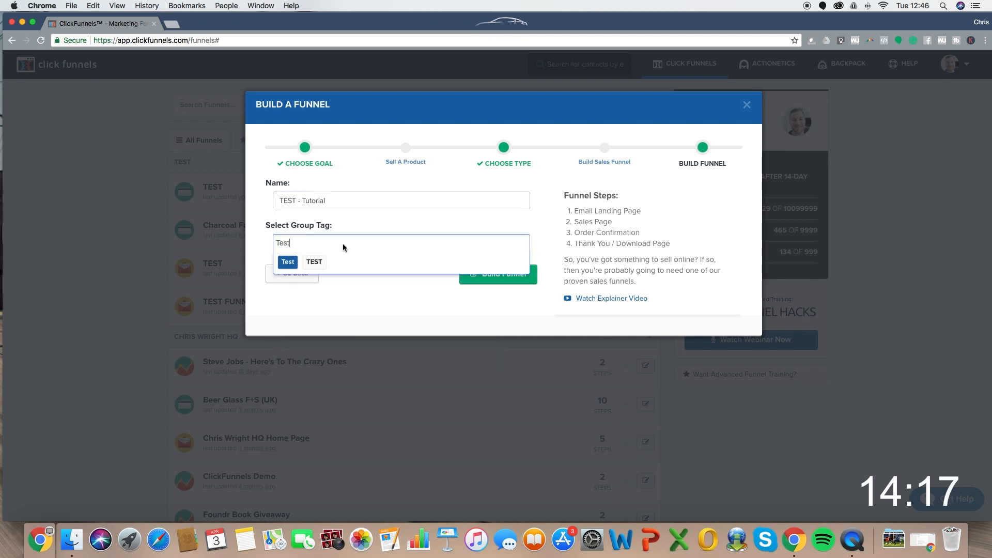
click(307, 263)
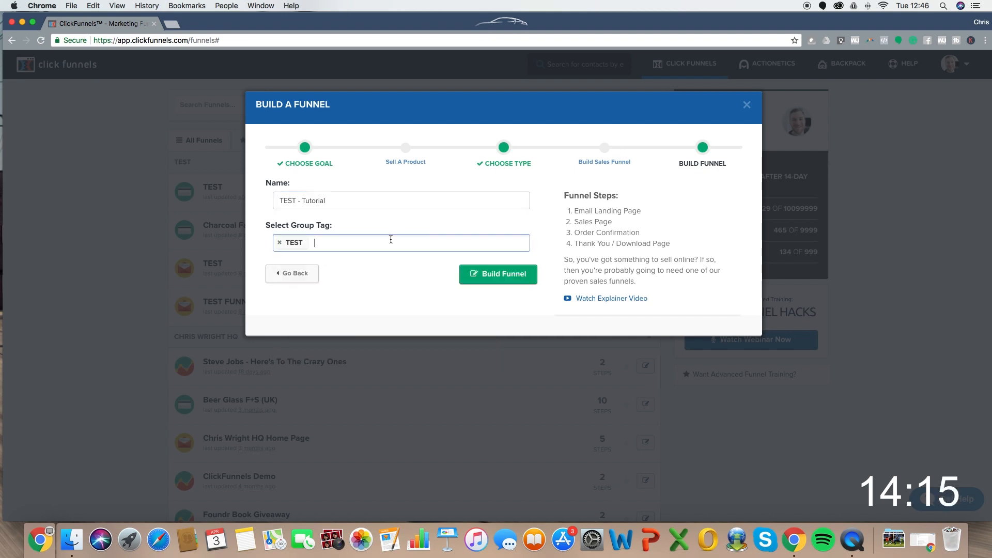
click(516, 274)
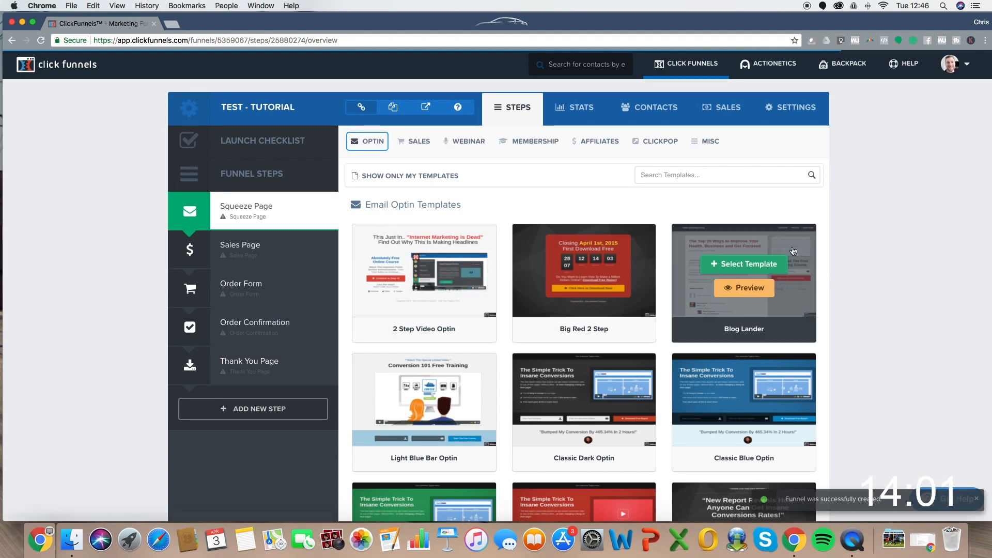
- Pick the Subtle Geo email optin template for the Squeeze Page
mouse_move(718, 289)
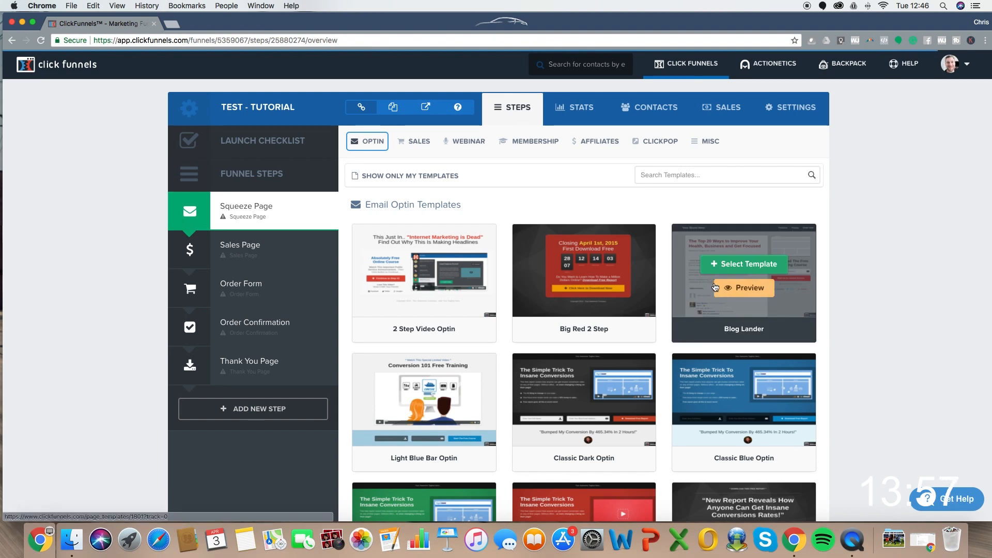
scroll(715, 288, down, 3)
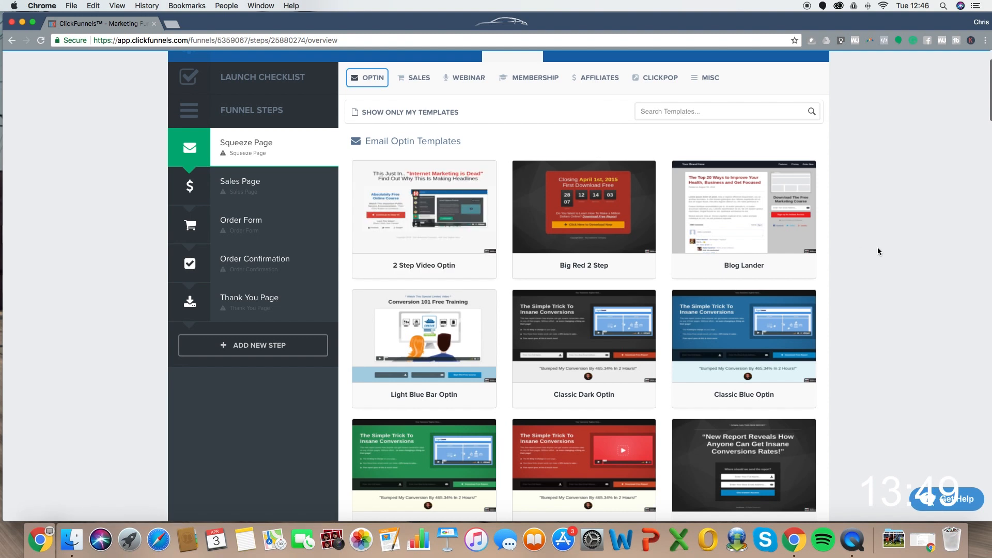
scroll(877, 247, down, 10)
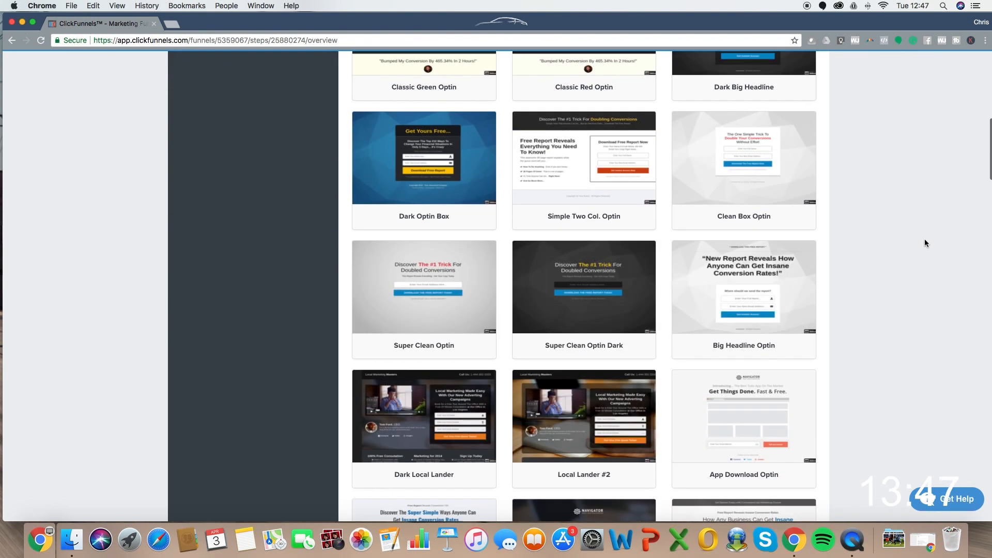
scroll(924, 240, down, 7)
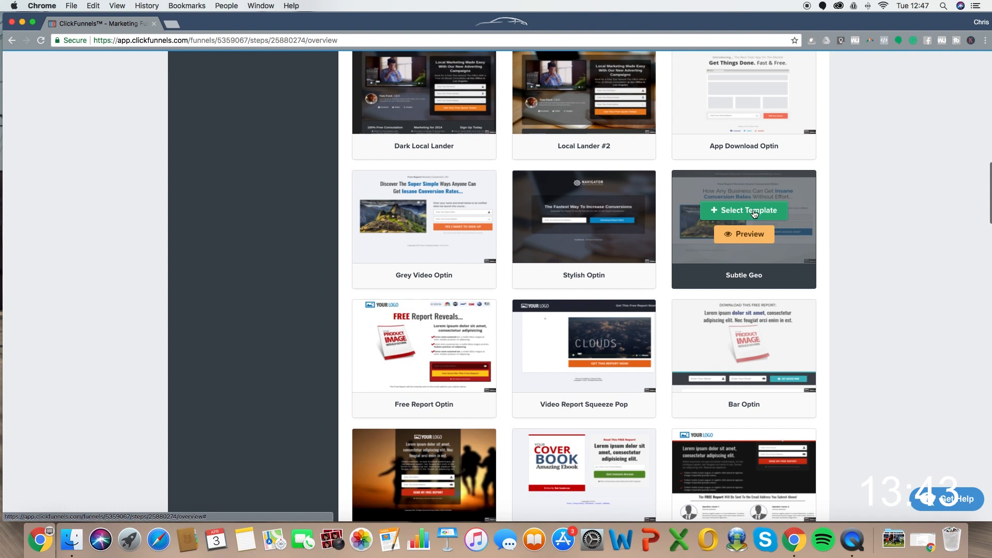
click(754, 213)
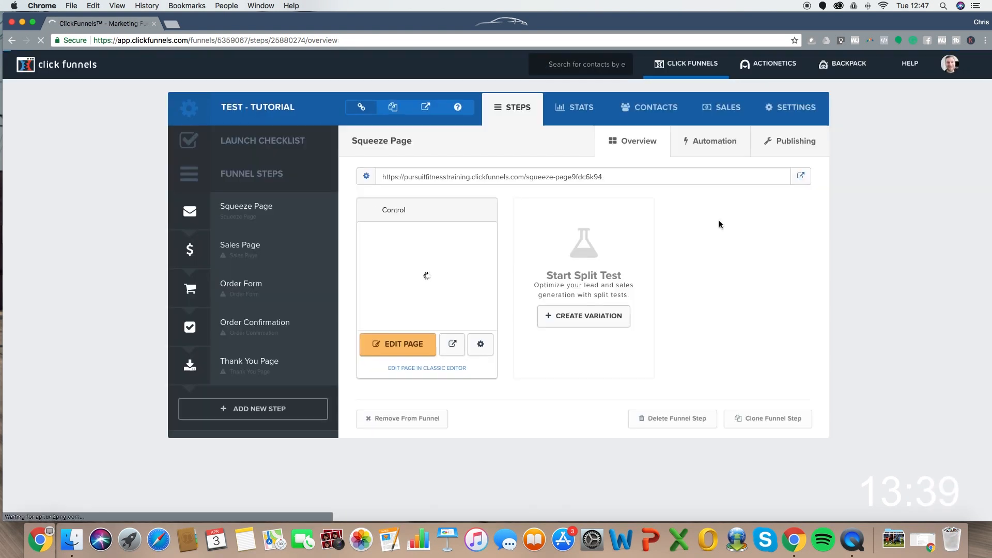
- Edit the Control variation of the Squeeze Page
click(396, 345)
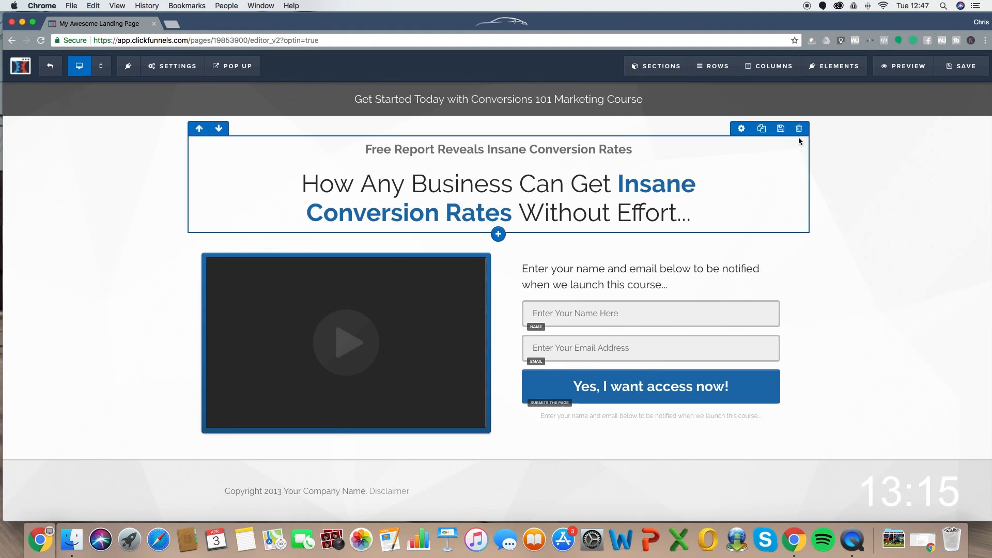
- Set the page integration to ActiveCampaign with action Add To List and list TEST
click(171, 66)
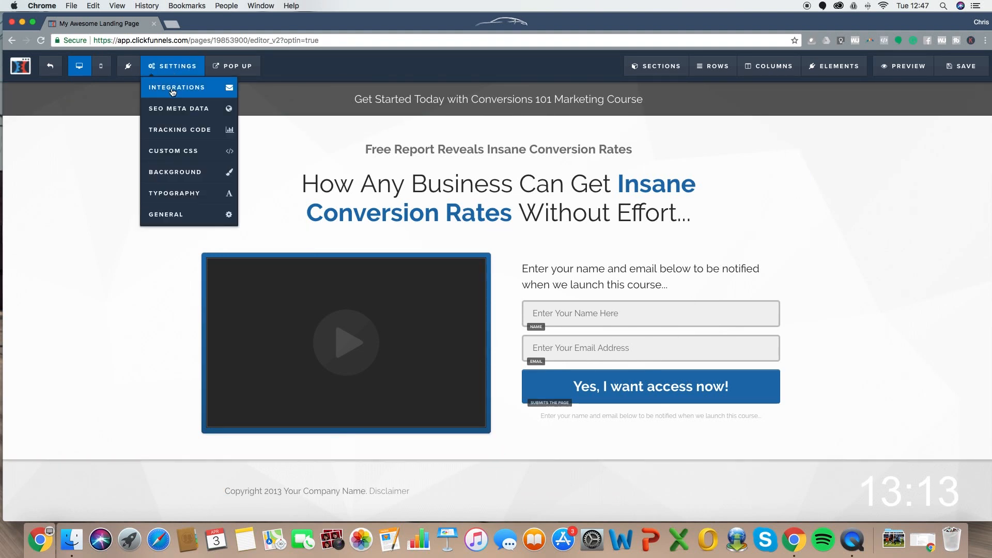
click(173, 89)
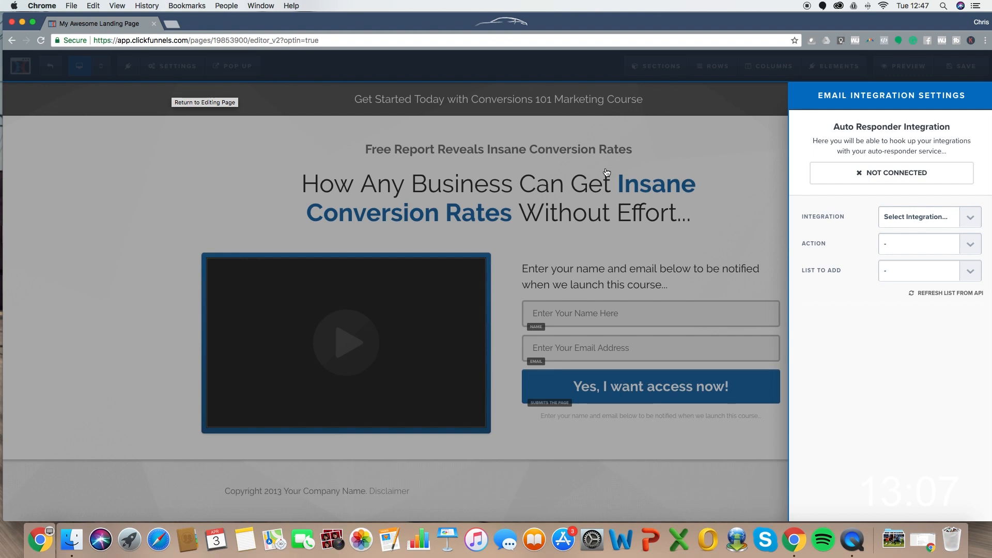
click(929, 217)
click(876, 275)
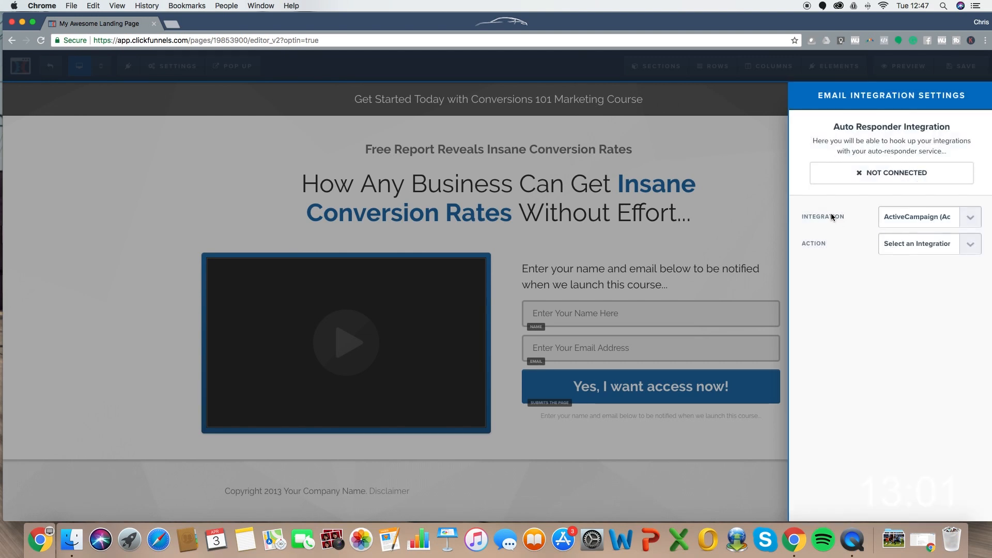
click(930, 248)
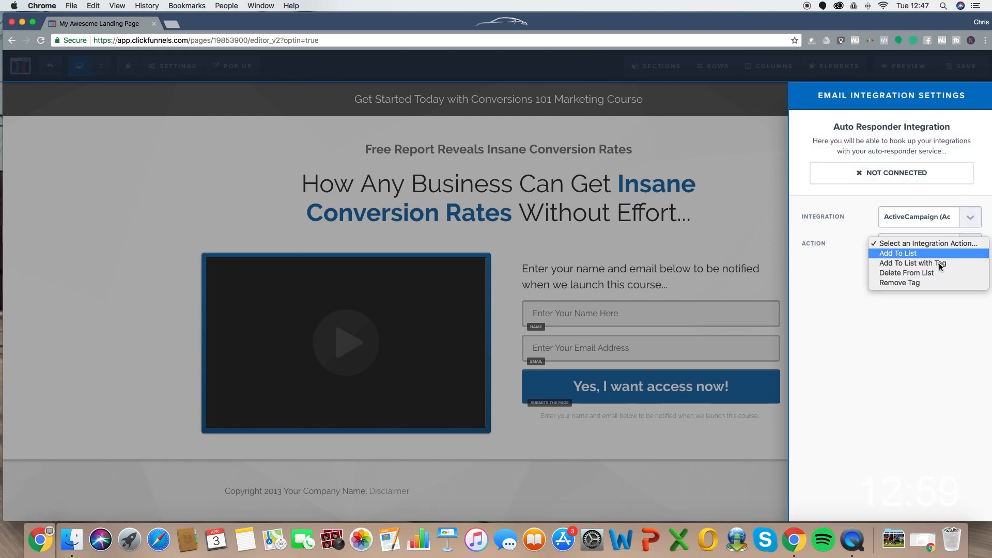
click(935, 253)
click(917, 273)
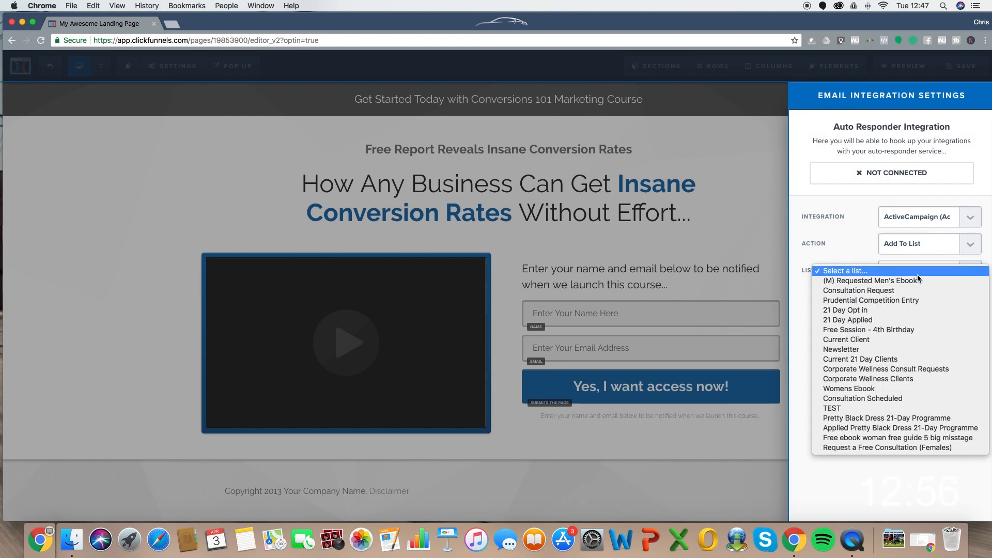
click(862, 408)
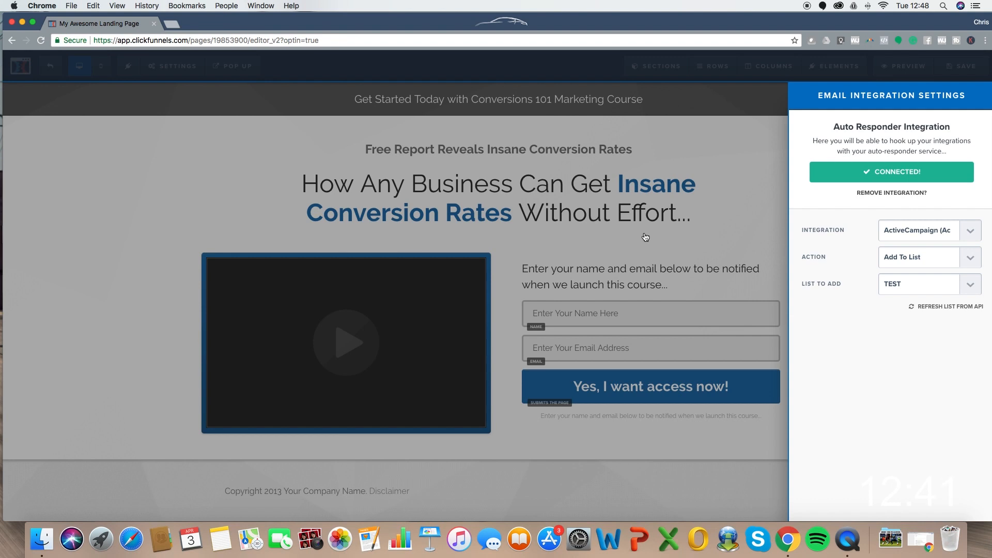
click(663, 208)
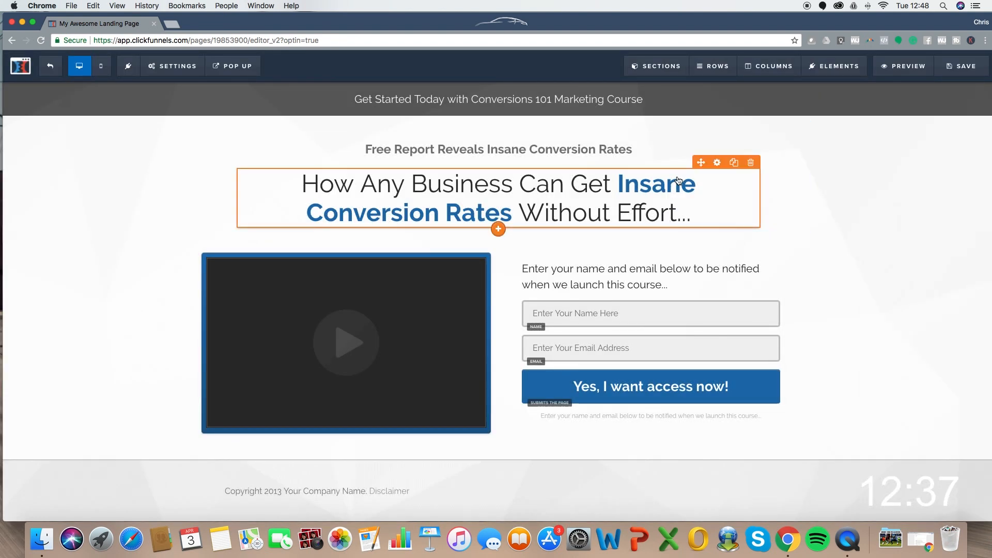
- Set the optin button's background colour to green
click(656, 395)
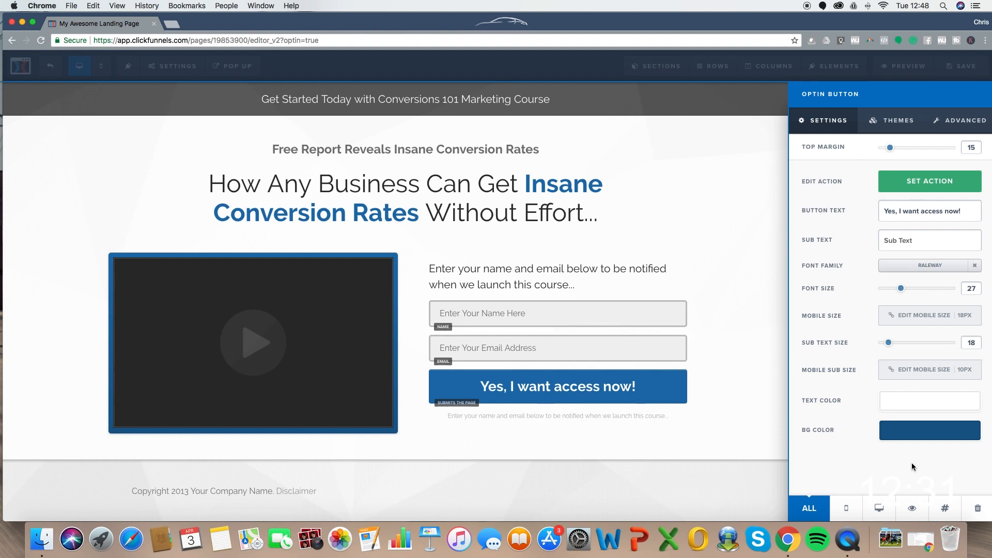
click(940, 436)
click(817, 388)
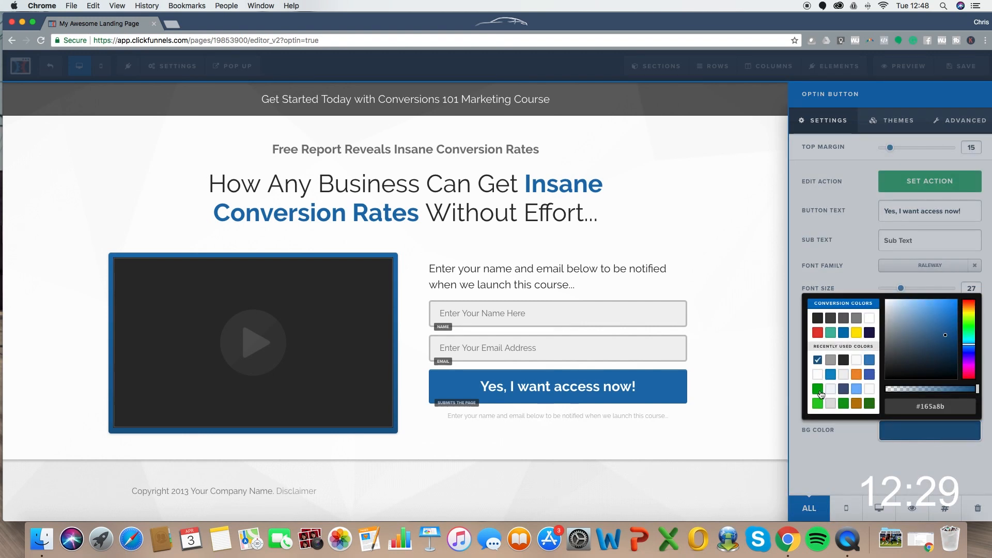
click(642, 211)
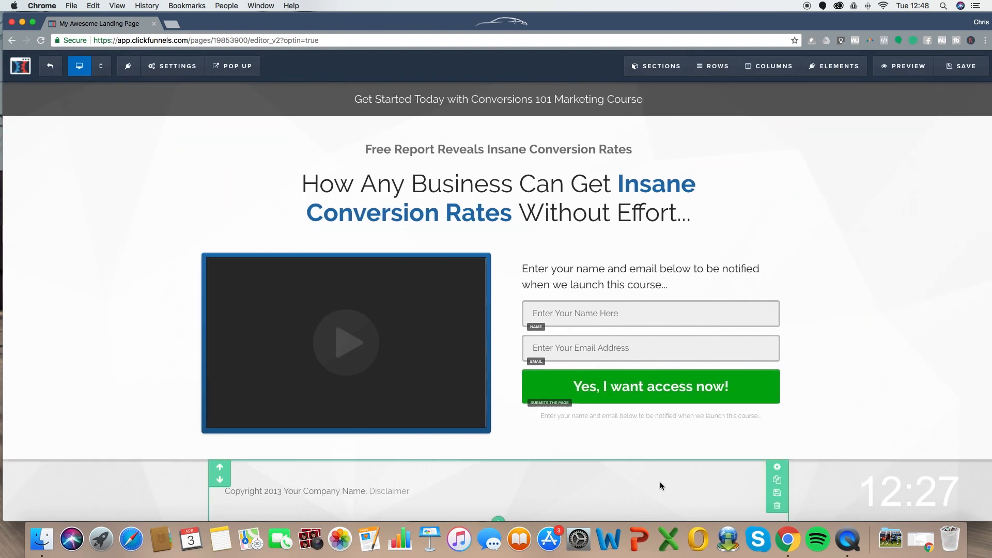
- Confirm the green button's action is set to submit the form
click(617, 391)
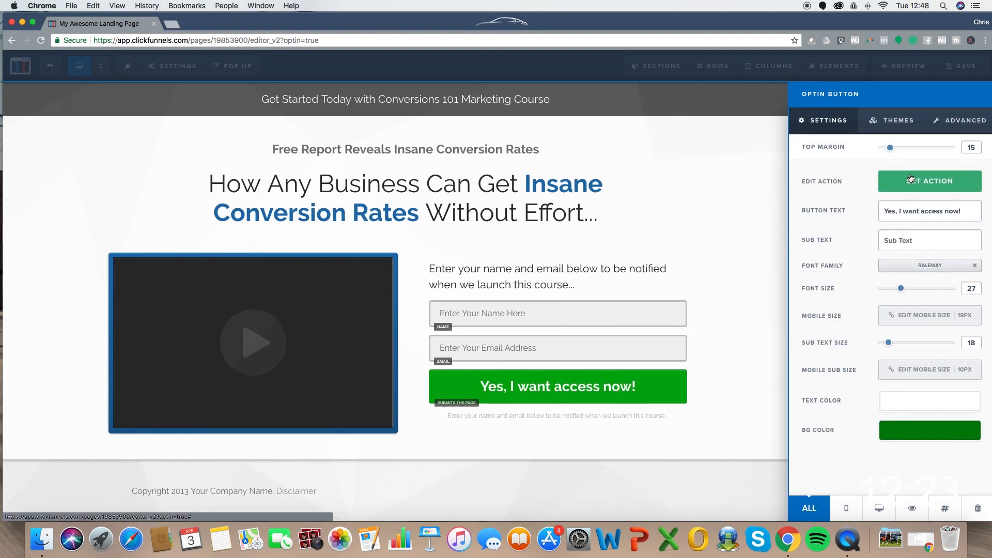
click(934, 186)
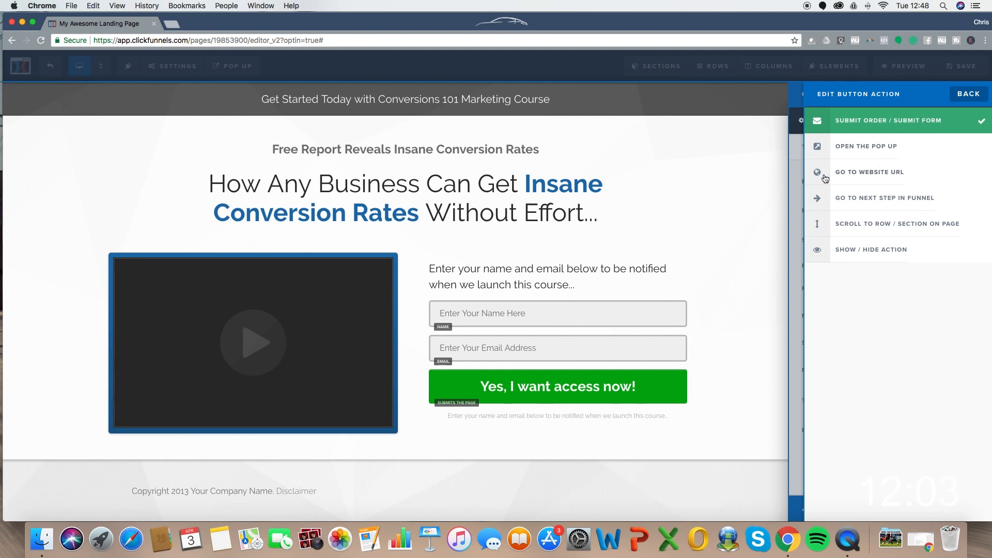
click(655, 203)
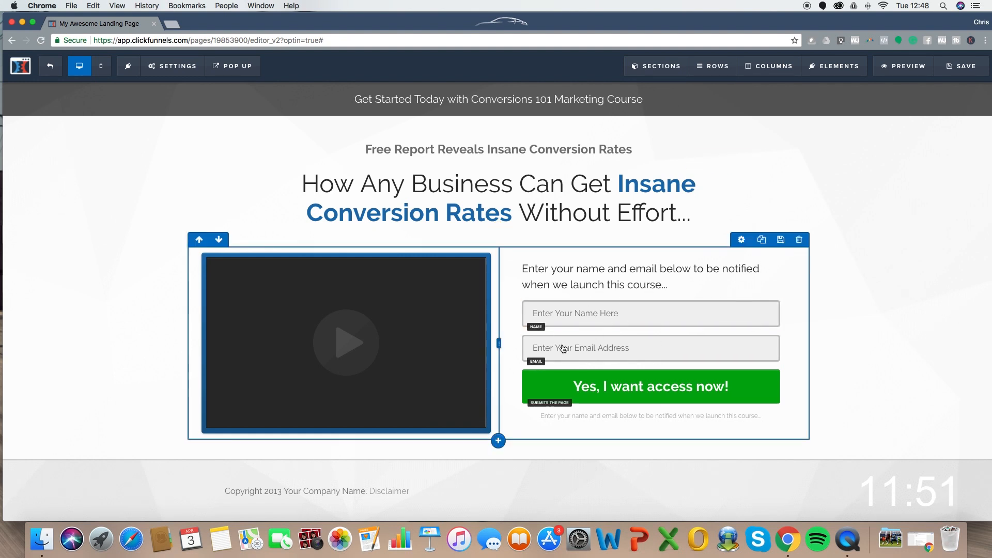
- Delete the name input, leaving only the email field in the optin form
click(614, 356)
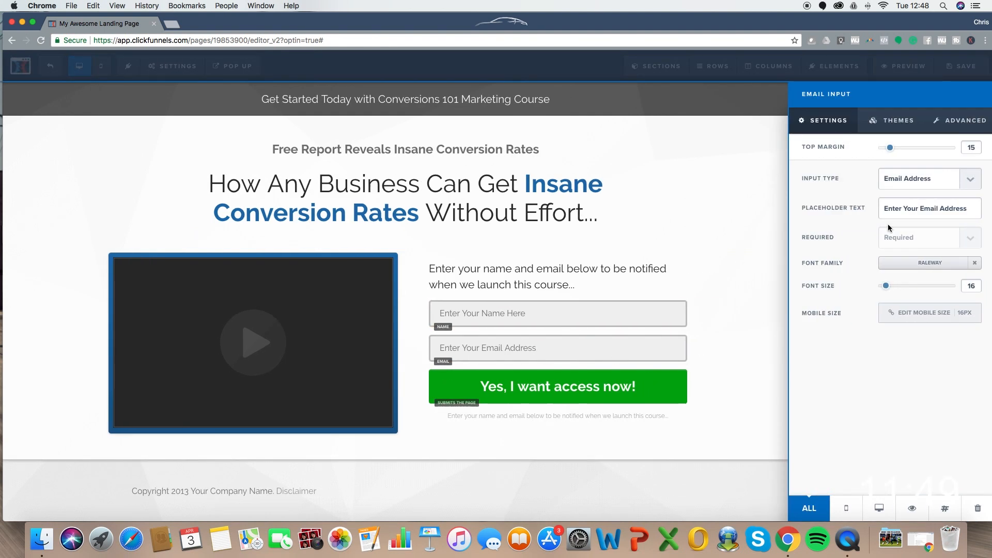
click(592, 249)
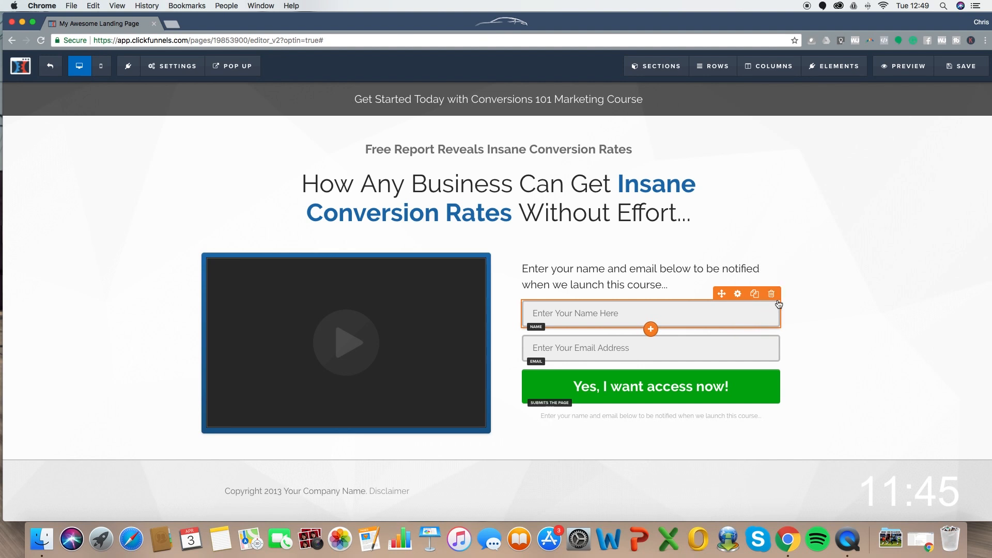
click(771, 293)
click(601, 101)
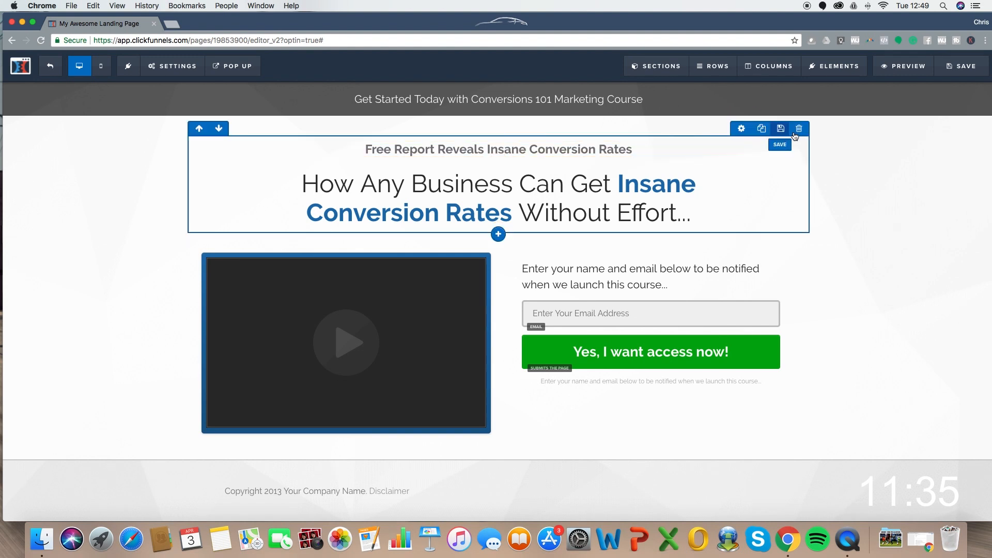
click(983, 89)
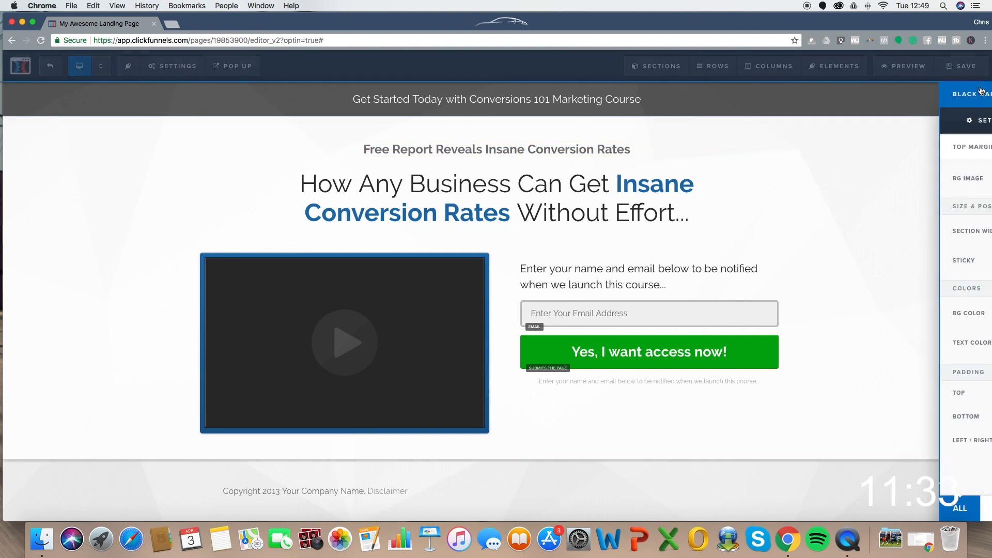
- Change the headline bar's background colour to blue
click(916, 316)
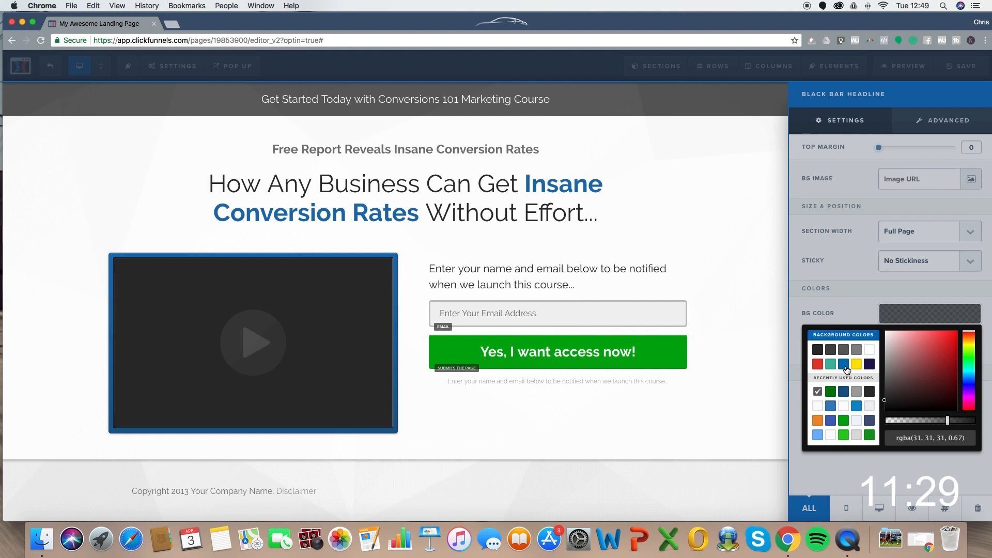
click(856, 406)
click(720, 186)
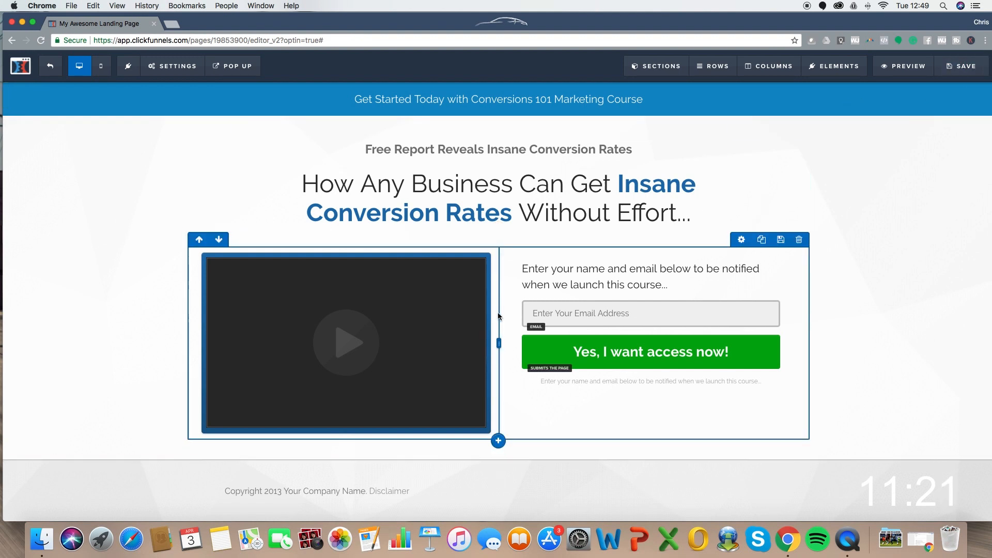
- Apply the first, borderless video theme to the video
click(446, 248)
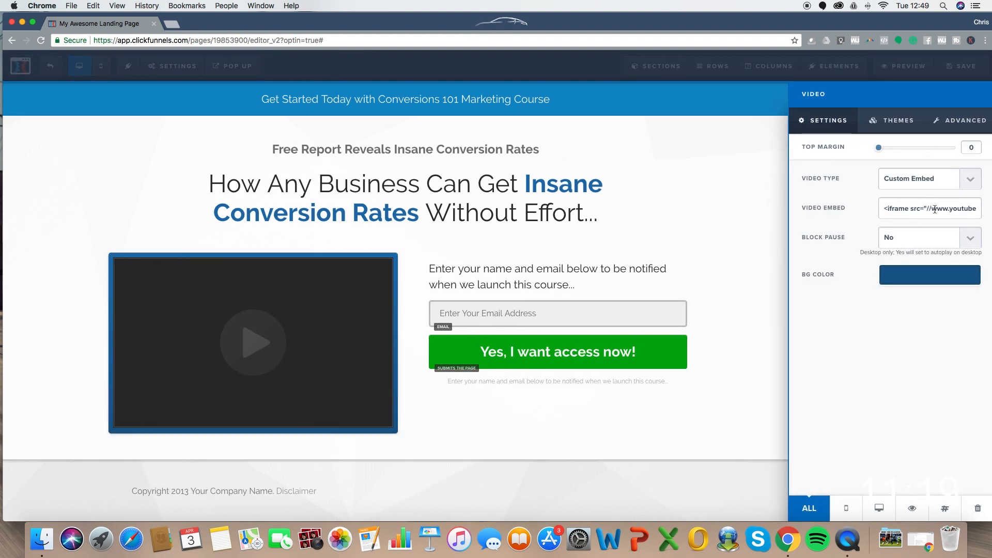
click(880, 119)
click(893, 217)
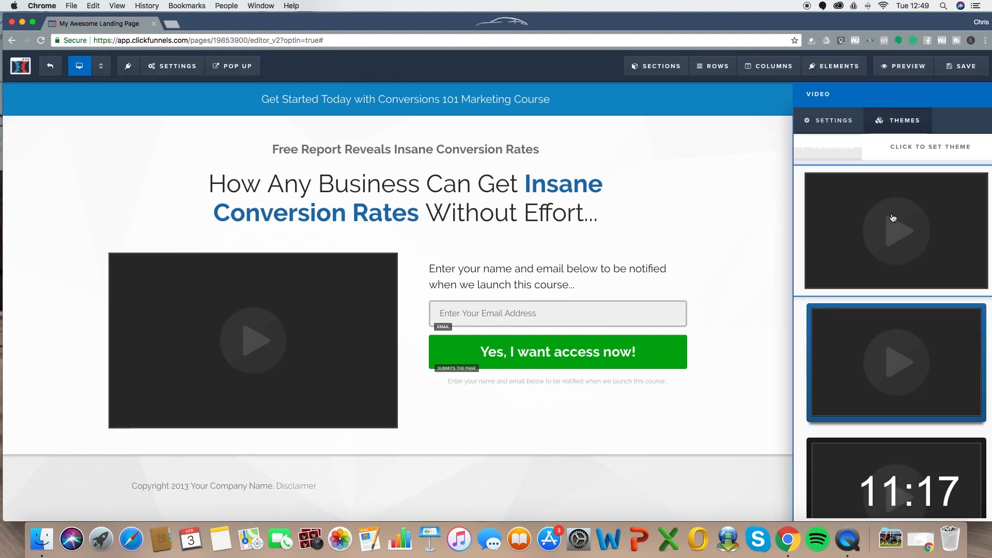
click(456, 181)
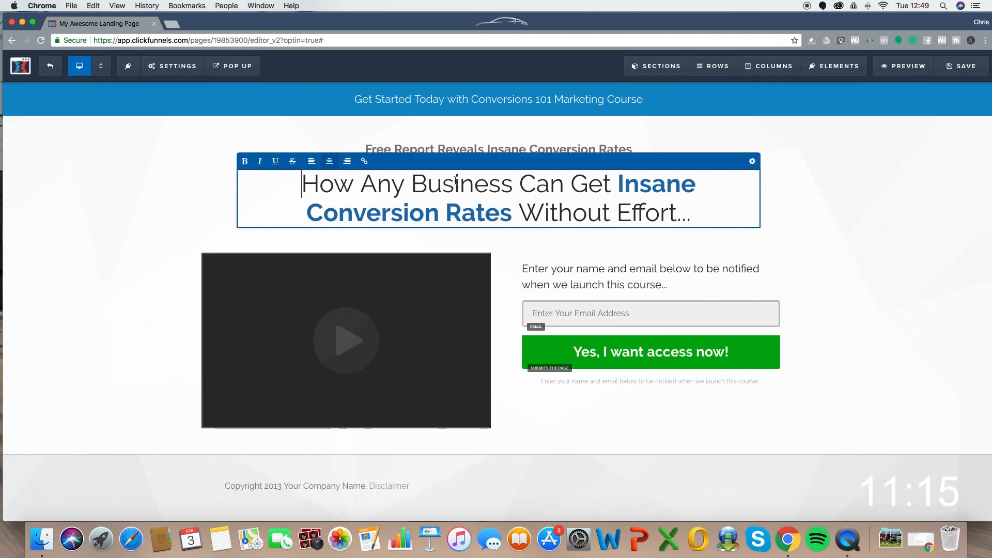
- Insert a Sub-Headline under the main headline reading 'Claim your free thing now!'
click(878, 315)
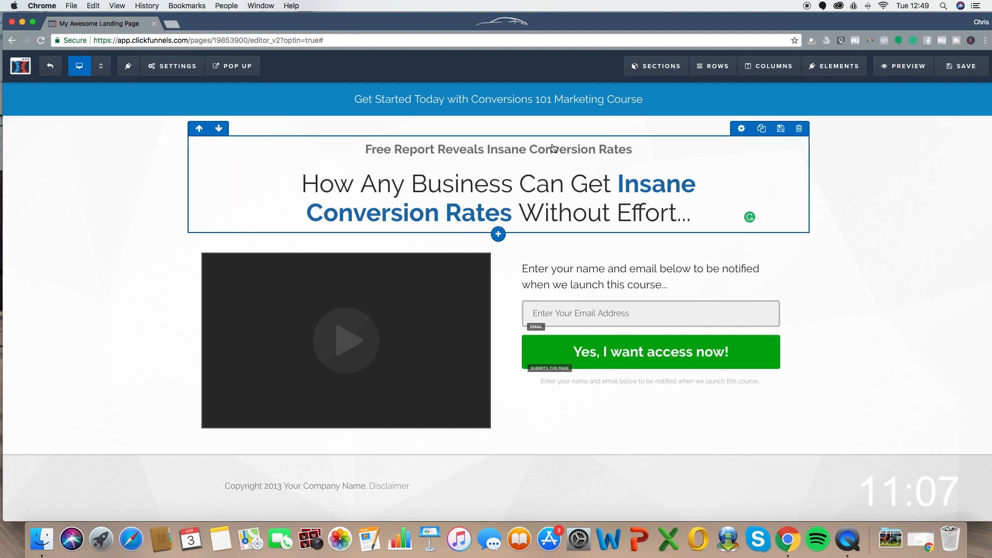
click(498, 235)
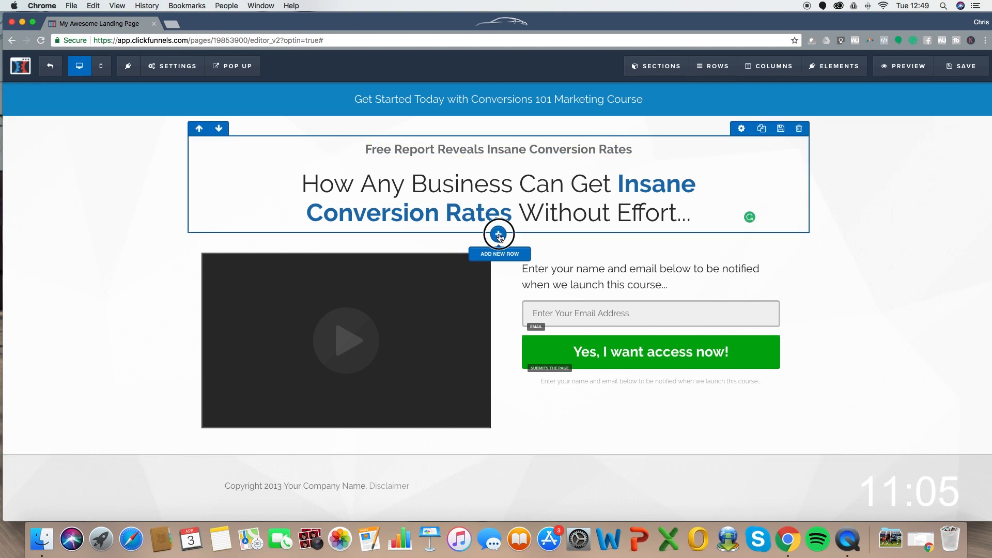
click(537, 204)
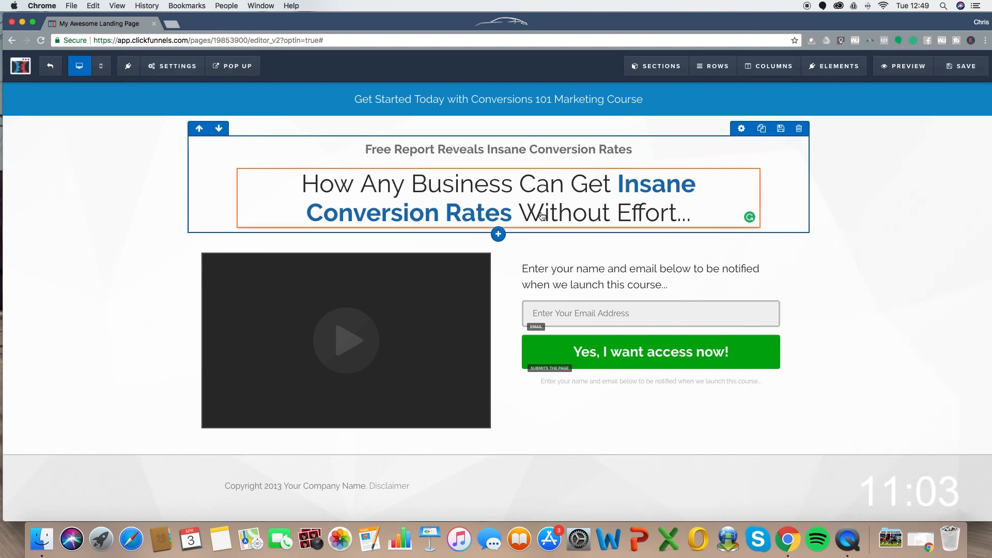
click(498, 229)
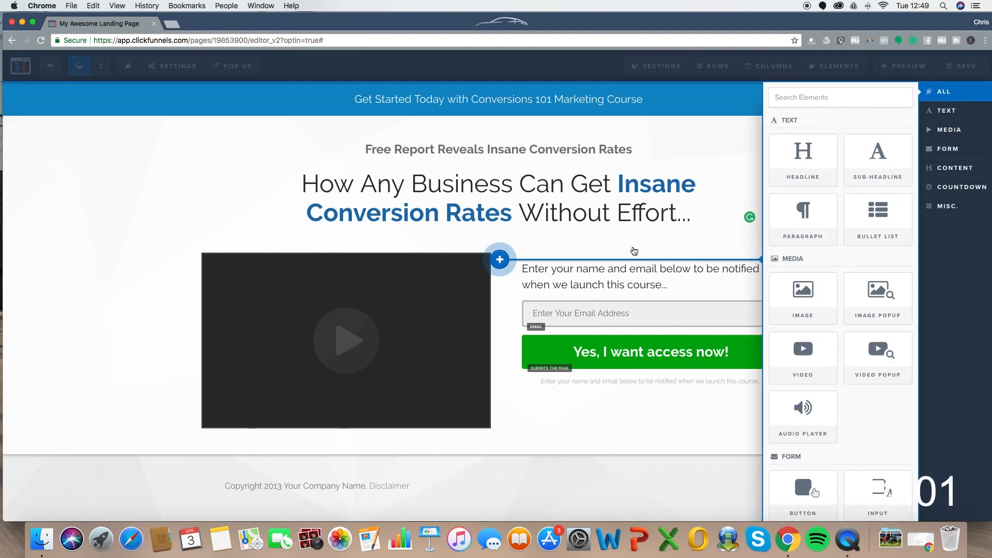
click(614, 225)
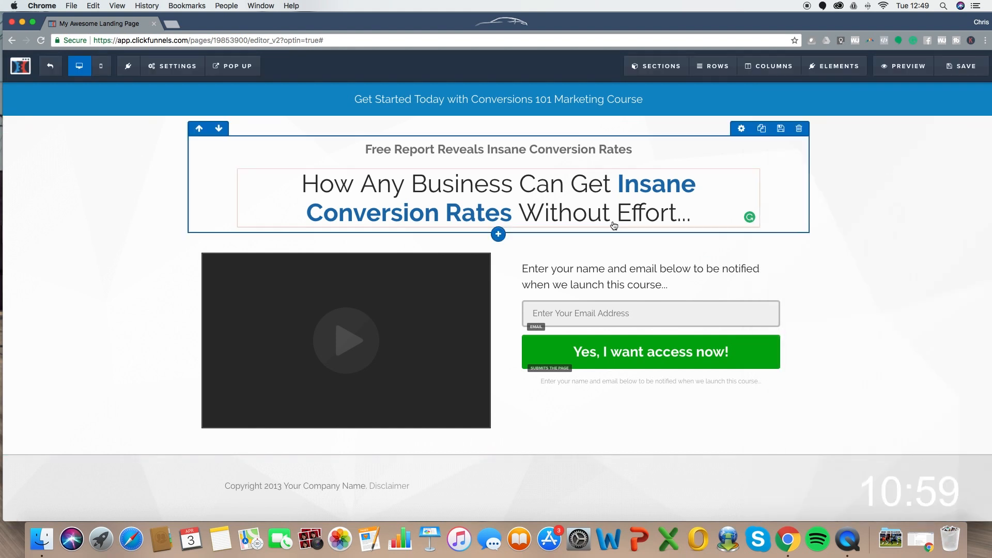
click(499, 228)
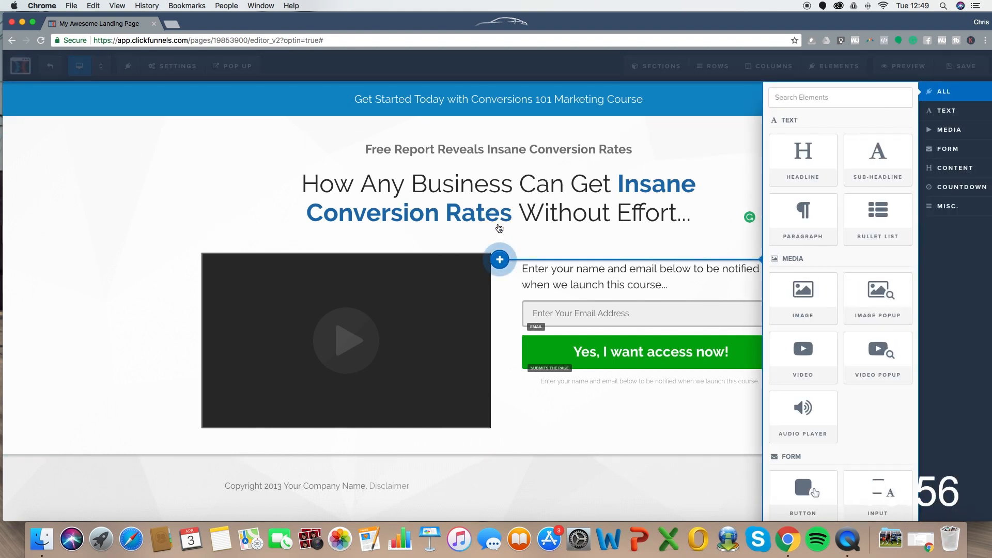
click(877, 160)
click(453, 240)
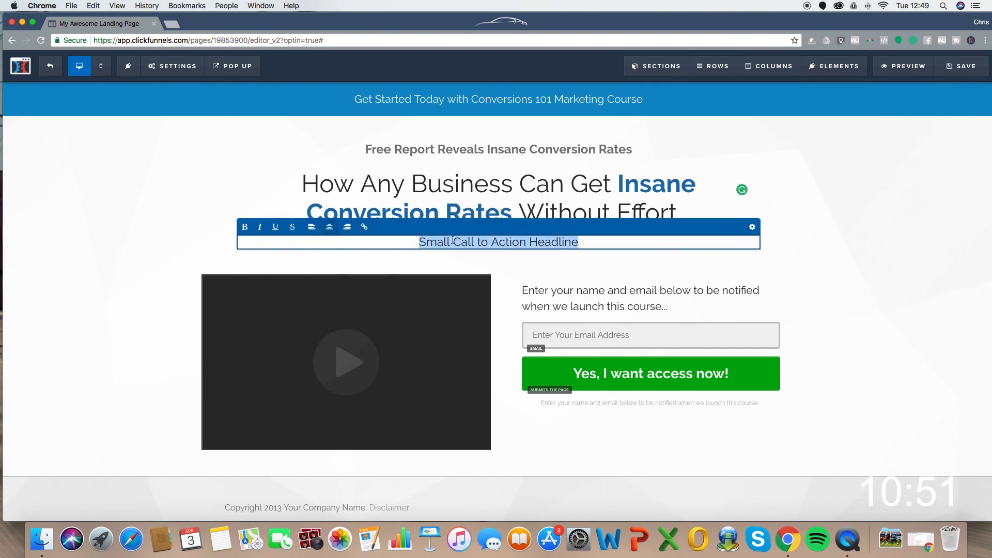
text(Claim your)
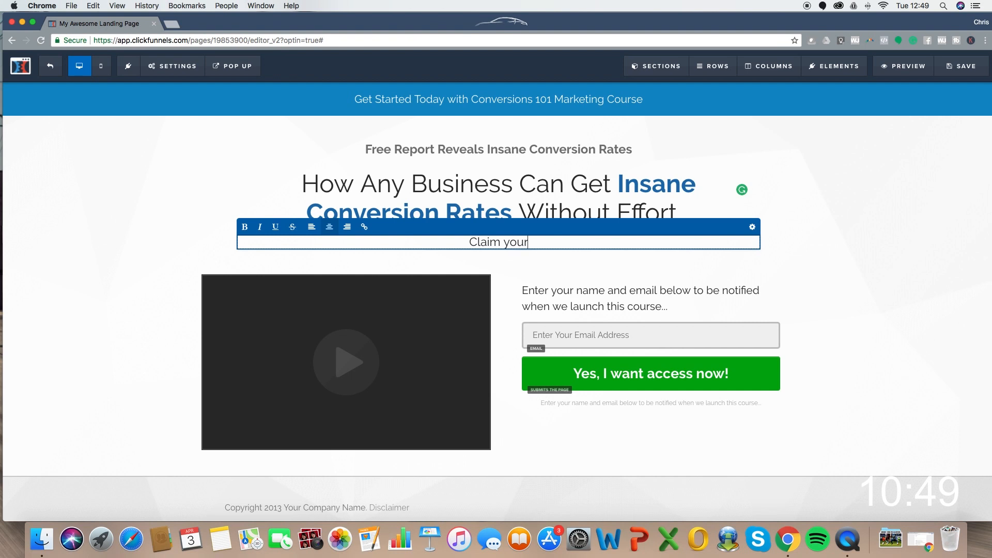
text( free thing )
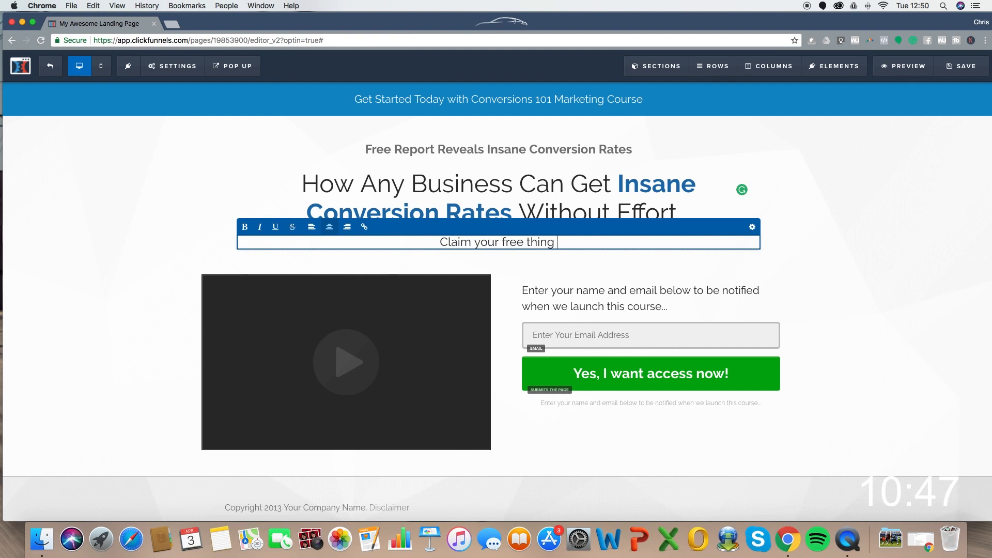
text(now!)
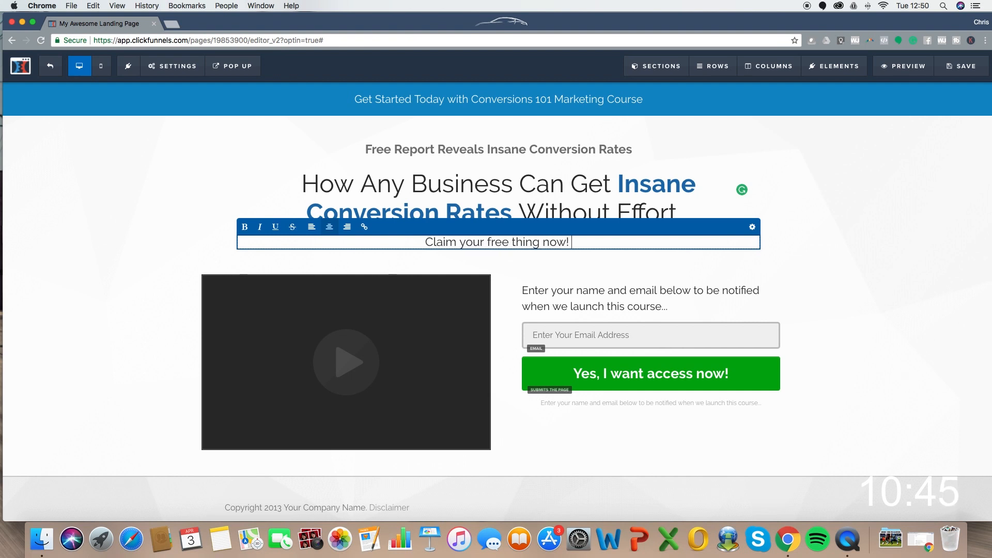
click(884, 246)
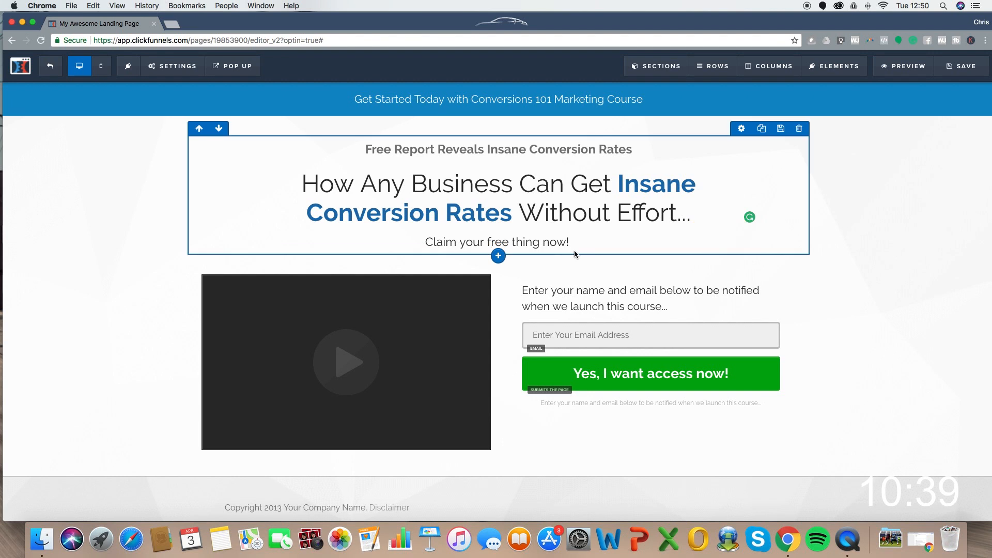
- Save the page and set its SEO title to 'Free thing - Test!'
click(955, 71)
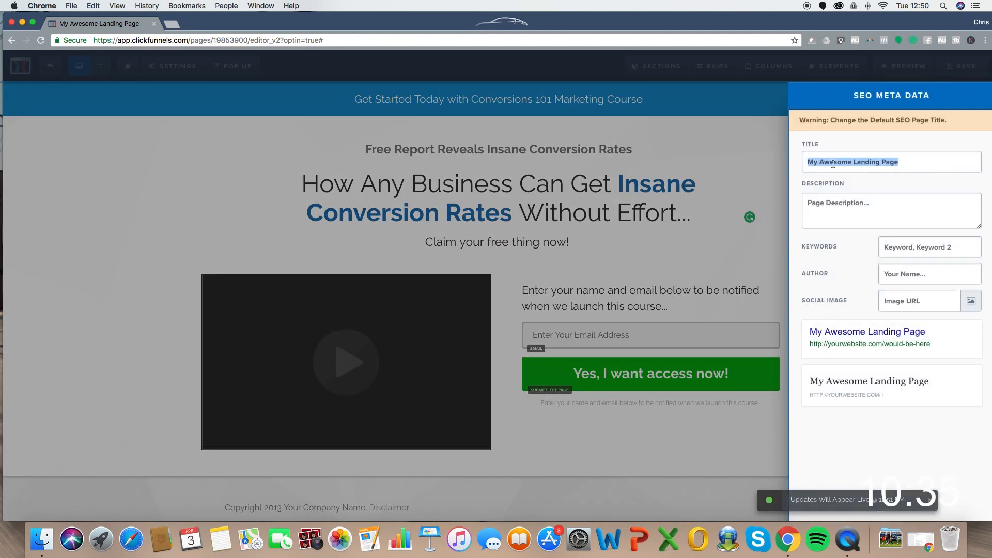
click(920, 166)
drag(914, 165, 803, 162)
text(Free thing - Test)
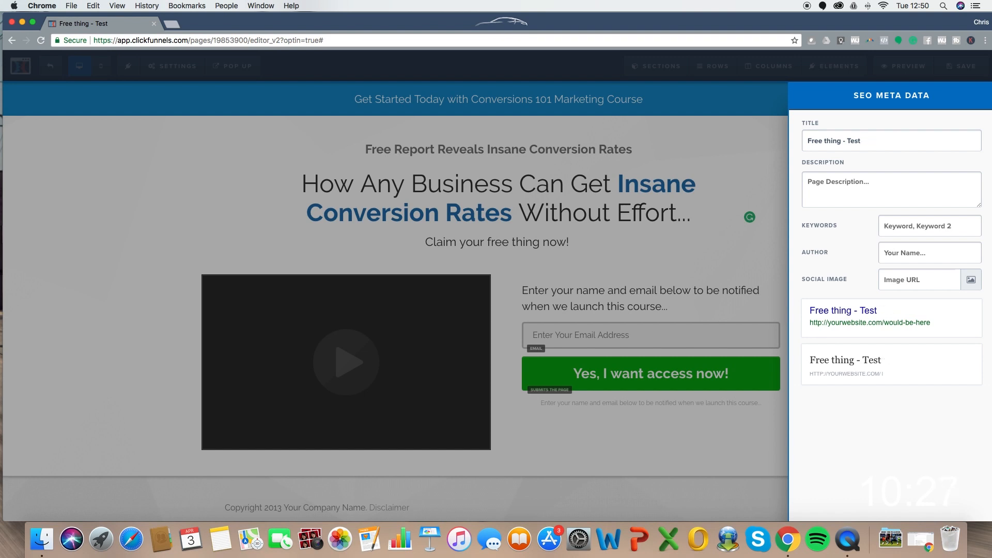
- Add the SEO description 'Download your free thing', save, and exit to the funnel overview
click(833, 185)
text(Download your free thing)
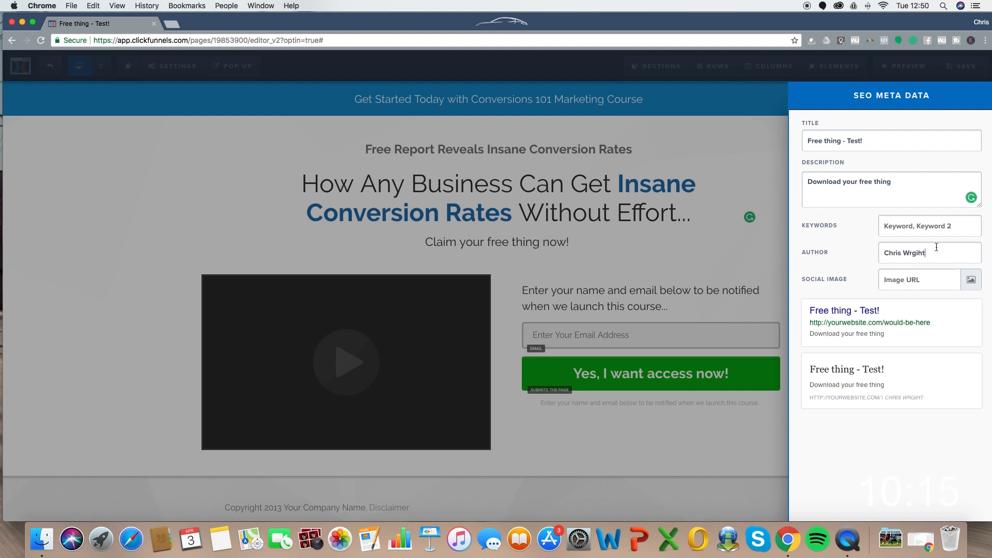
click(502, 211)
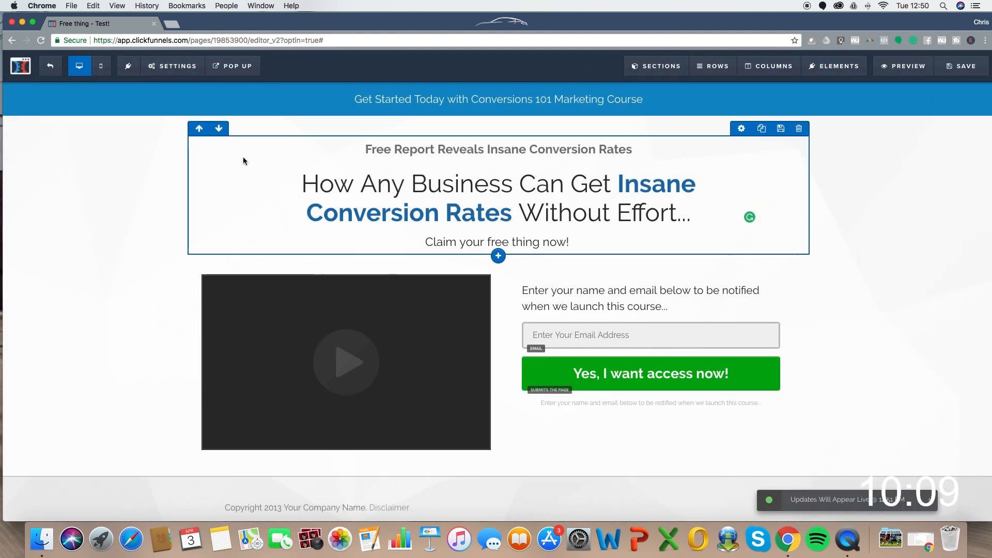
click(50, 68)
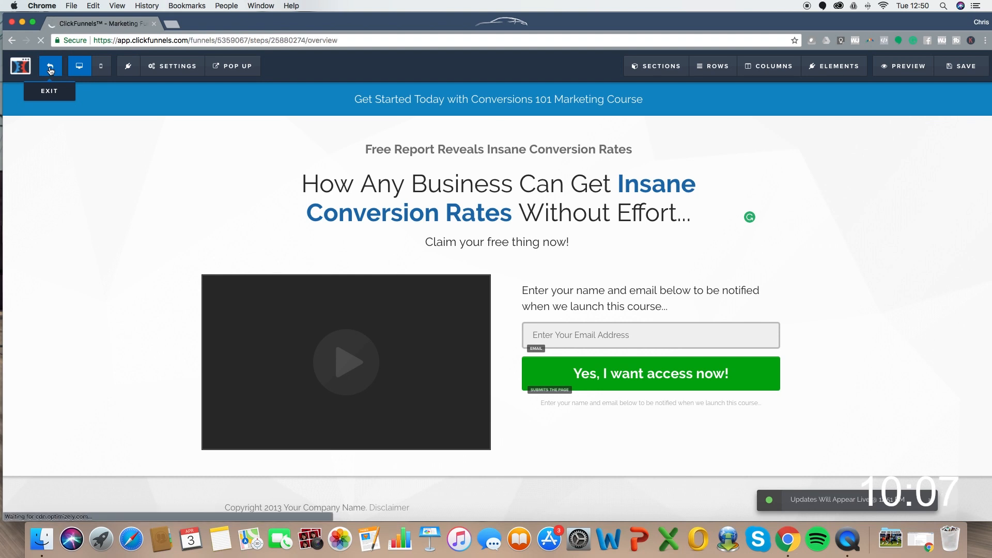
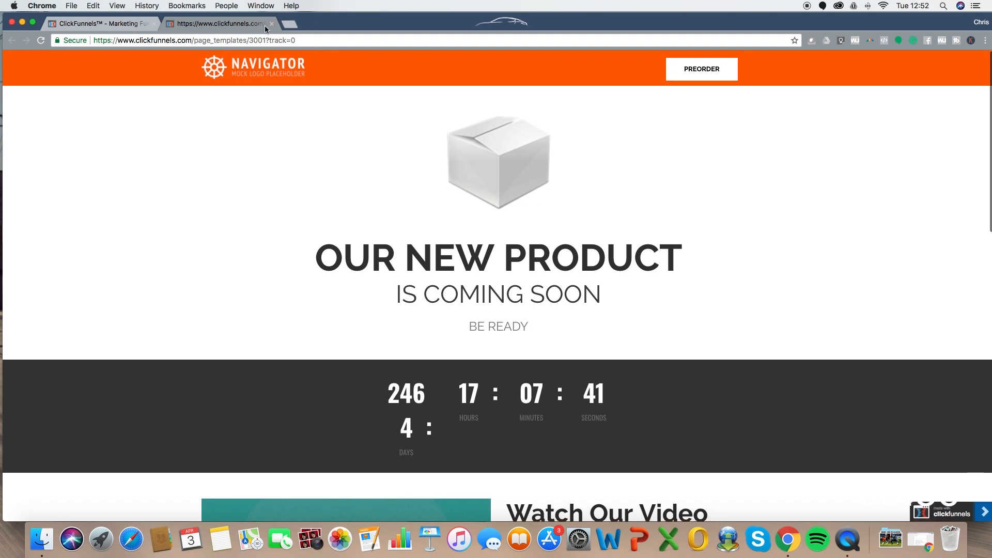
- Apply the Flat Coming Soon template to the Sales Page step and open it in the editor
click(749, 161)
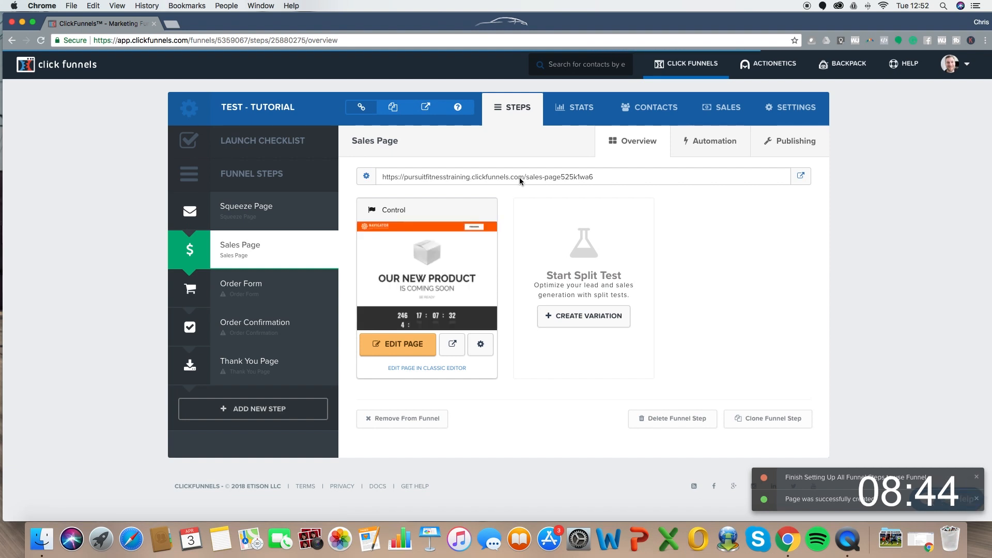
click(399, 344)
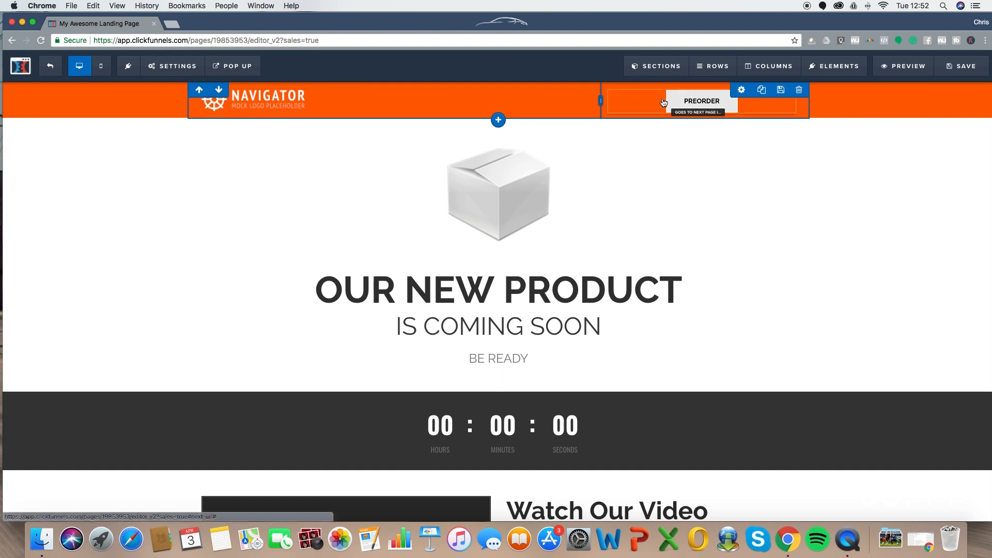
- Swap the header's NAVIGATOR placeholder logo for the script-lettered logo image from the uploaded images
click(251, 105)
click(970, 180)
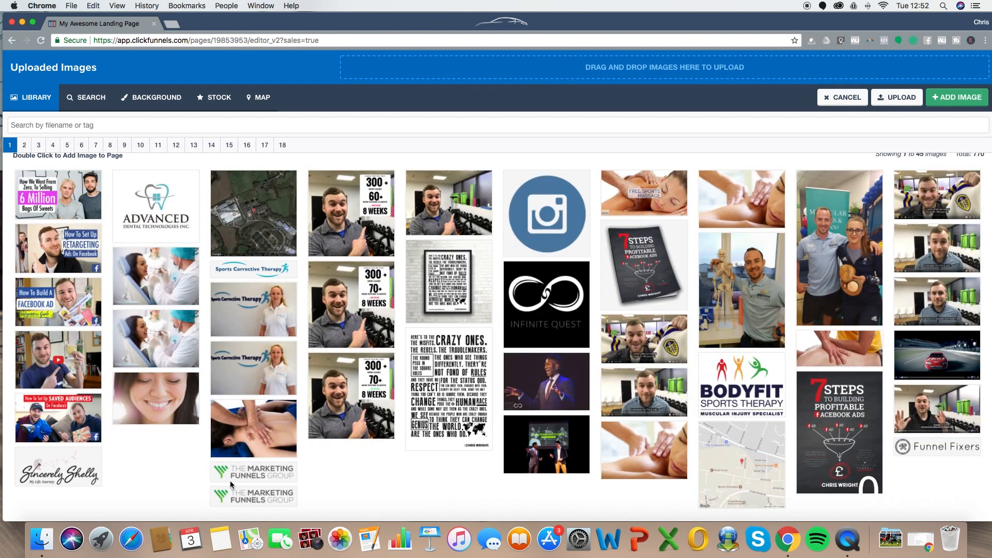
click(48, 472)
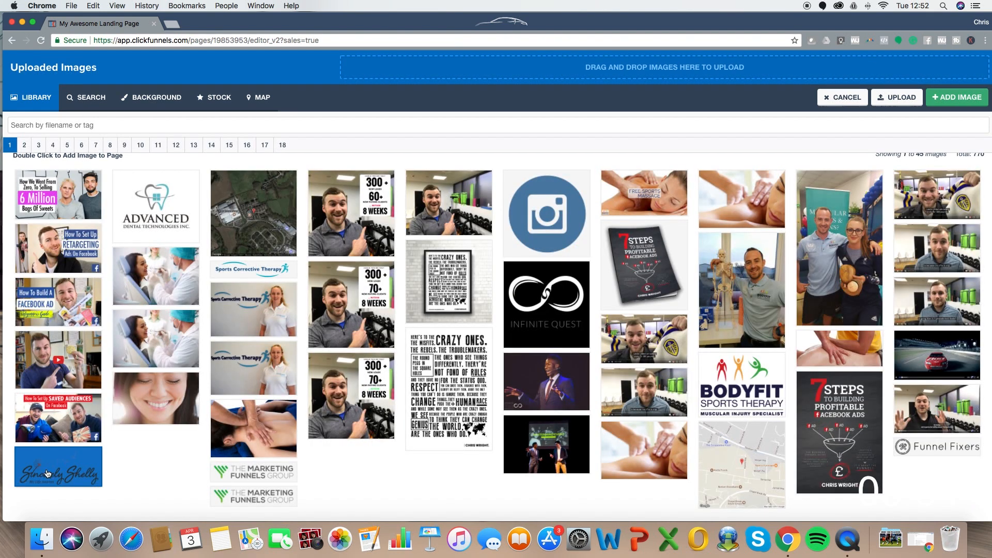
click(956, 97)
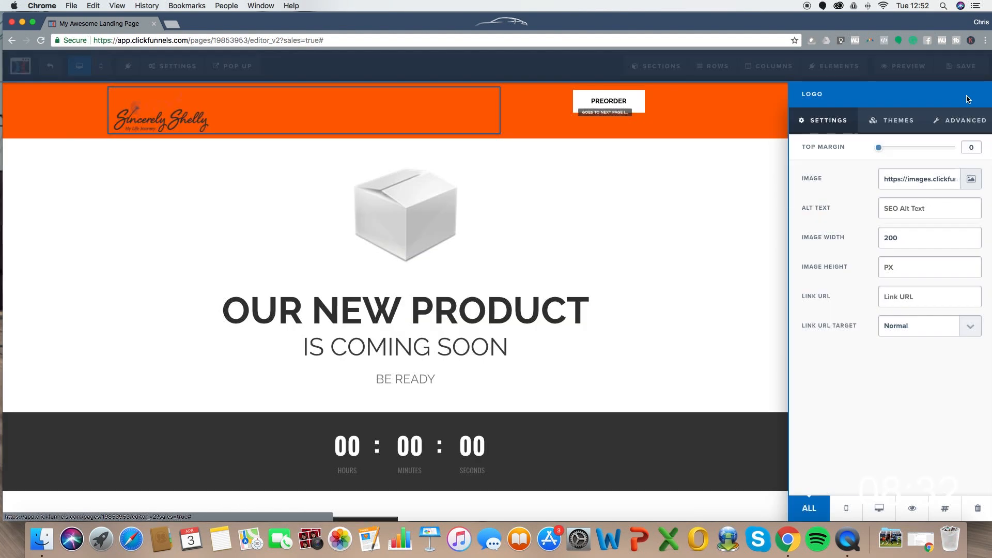
click(582, 177)
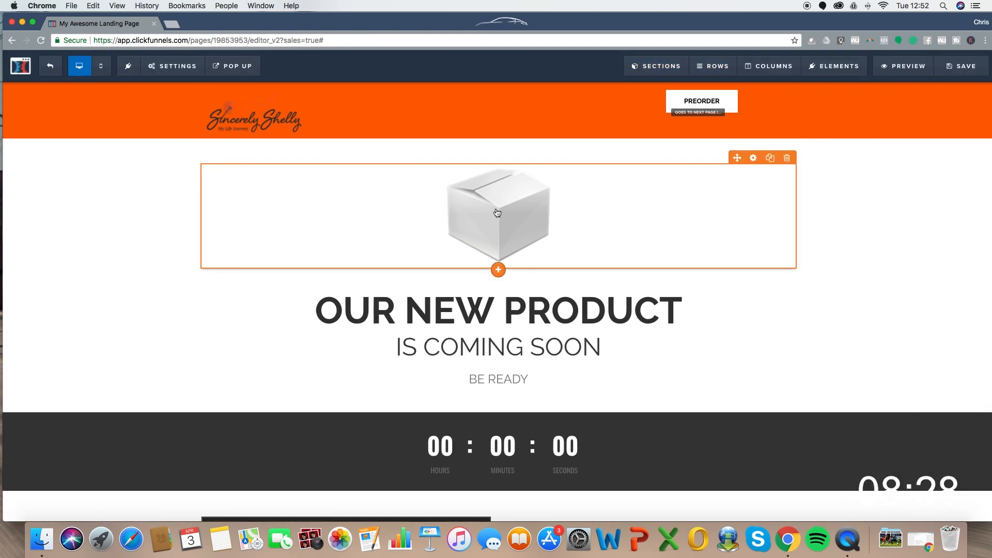
- Change the OUR NEW PRODUCT headline to 'Special Offer For New Friends'
triple_click(427, 317)
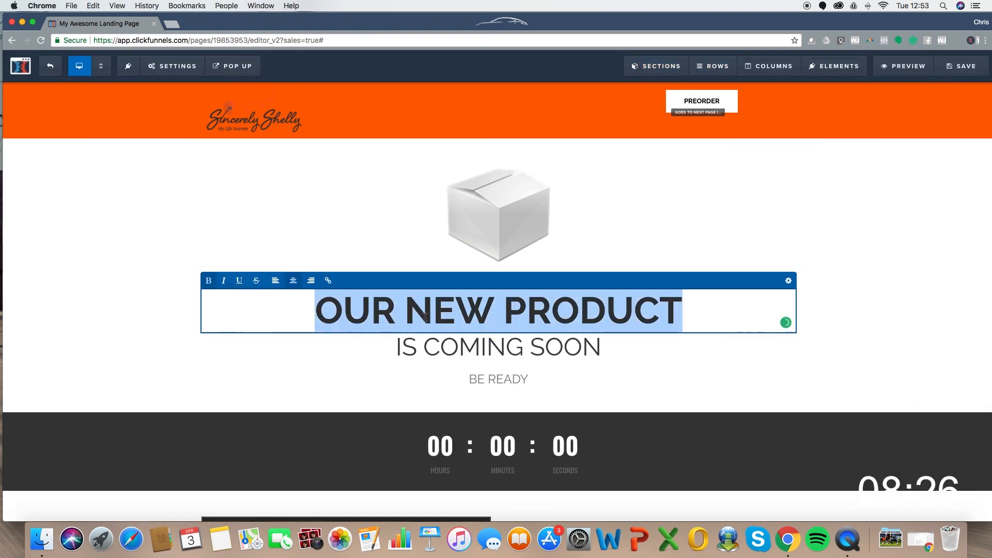
text(Special Offer For New)
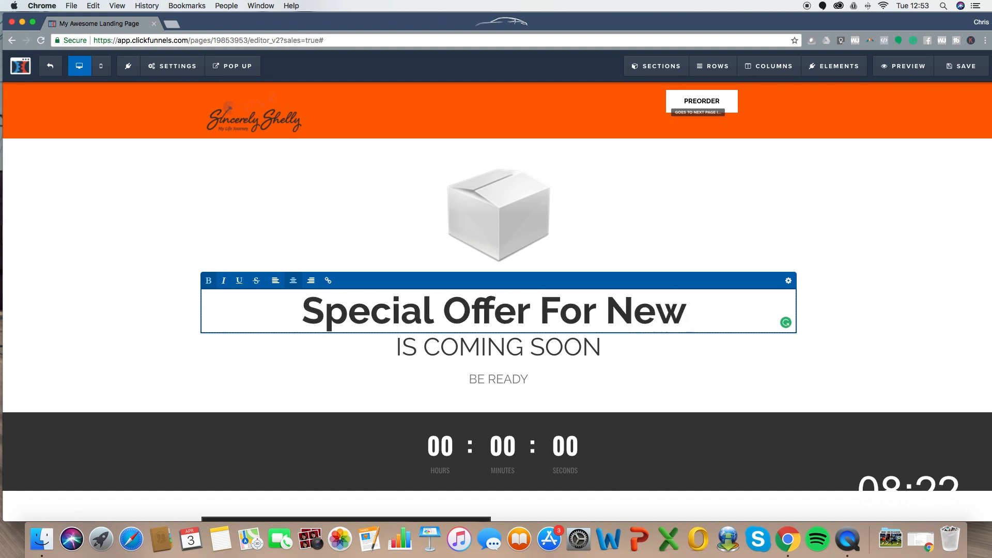
text( Friends)
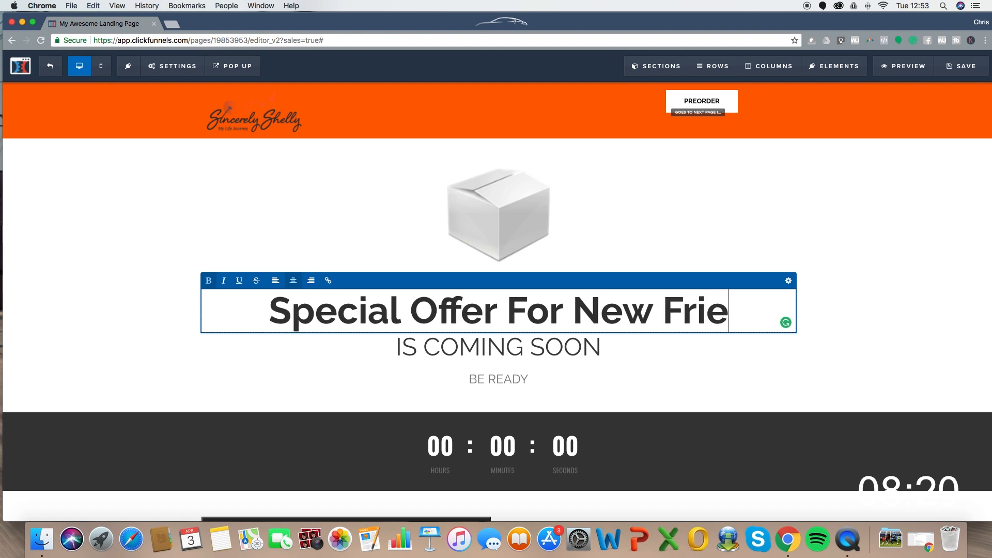
click(825, 309)
- Replace the IS COMING SOON line with 'Grab Yours Now!'
click(416, 348)
triple_click(415, 347)
text(Claim Your)
key(BackSpace)
text(urs Now)
key(super+a)
text(Grab)
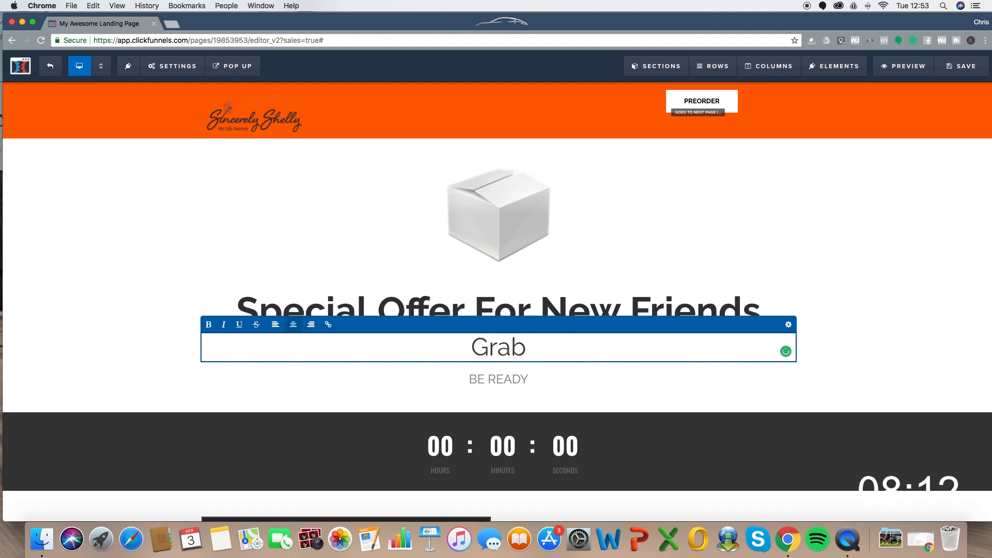
text( Your)
key(BackSpace)
text(urs Now!)
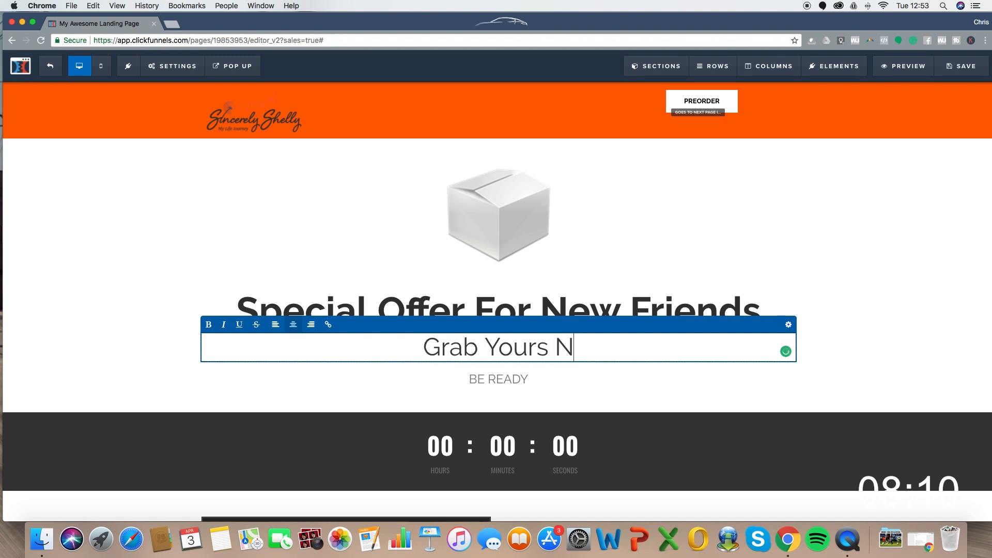
click(434, 403)
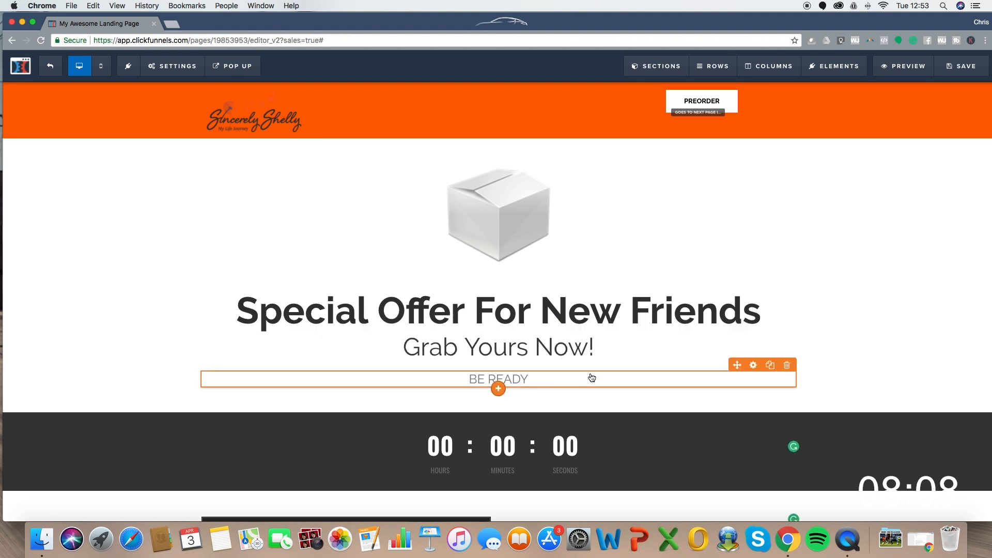
scroll(592, 378, down, 1)
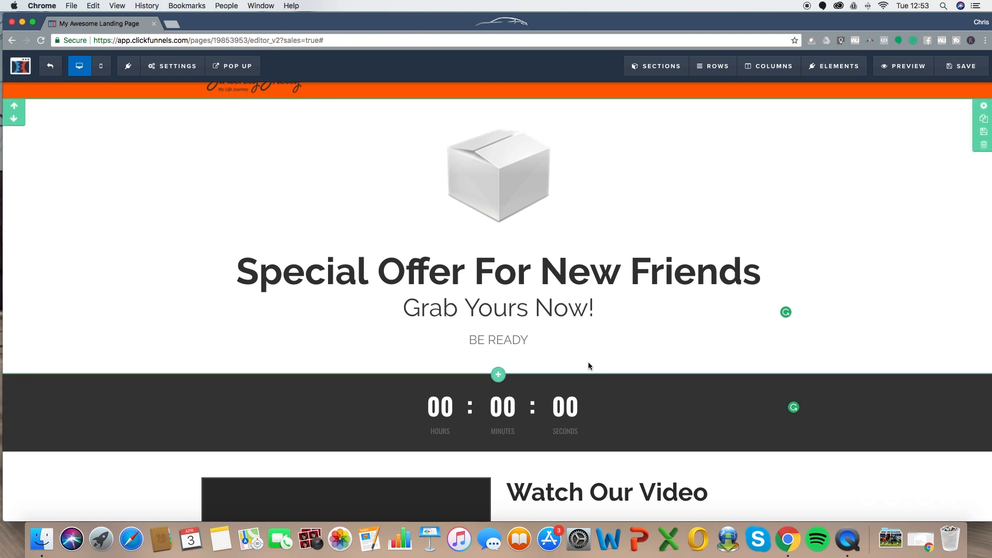
- Add a Minute Timer element below the existing countdown with its minutes set to 20
click(536, 412)
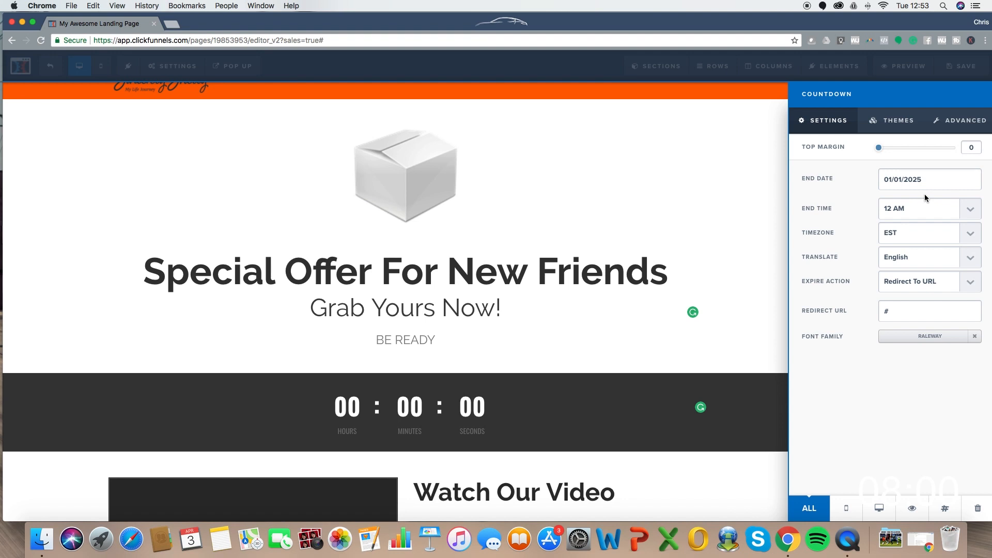
click(907, 181)
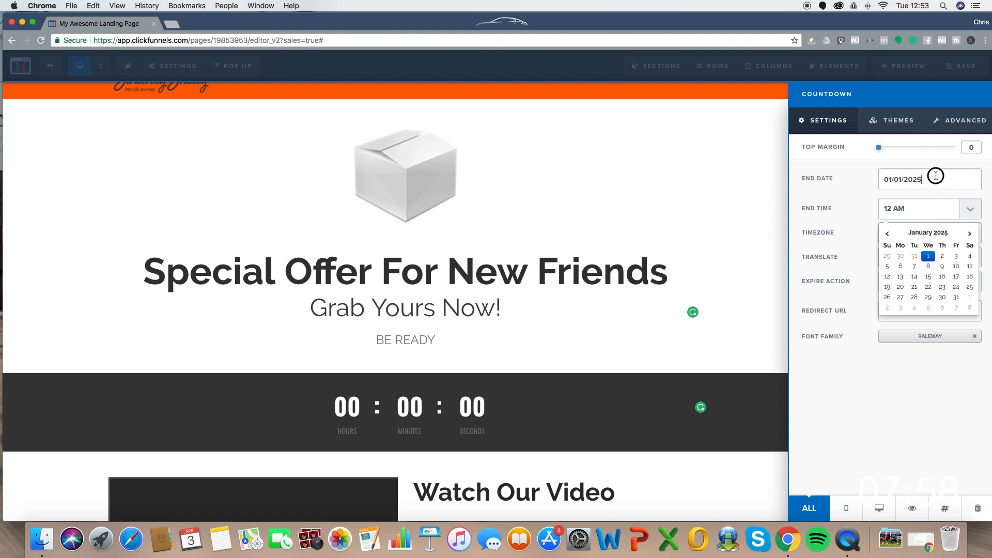
click(723, 278)
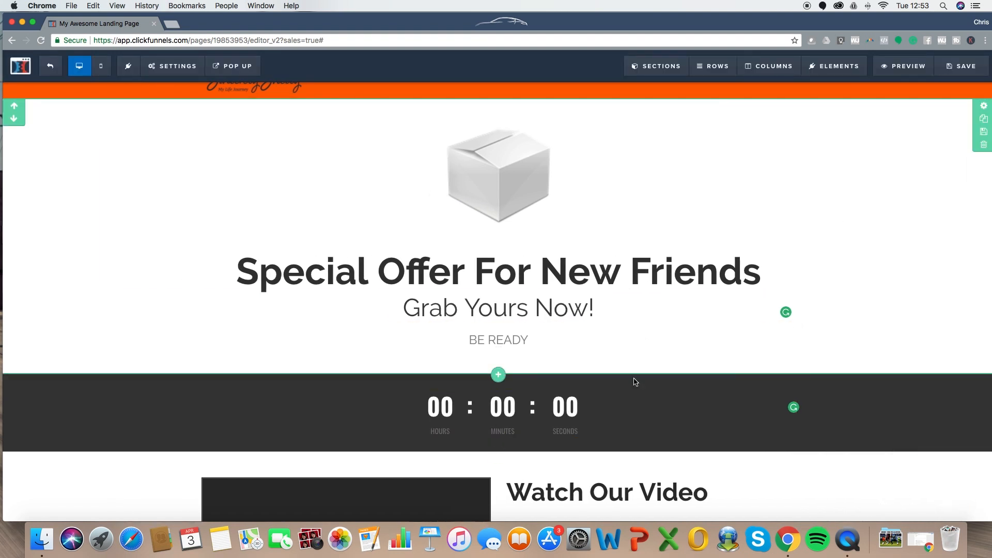
click(499, 438)
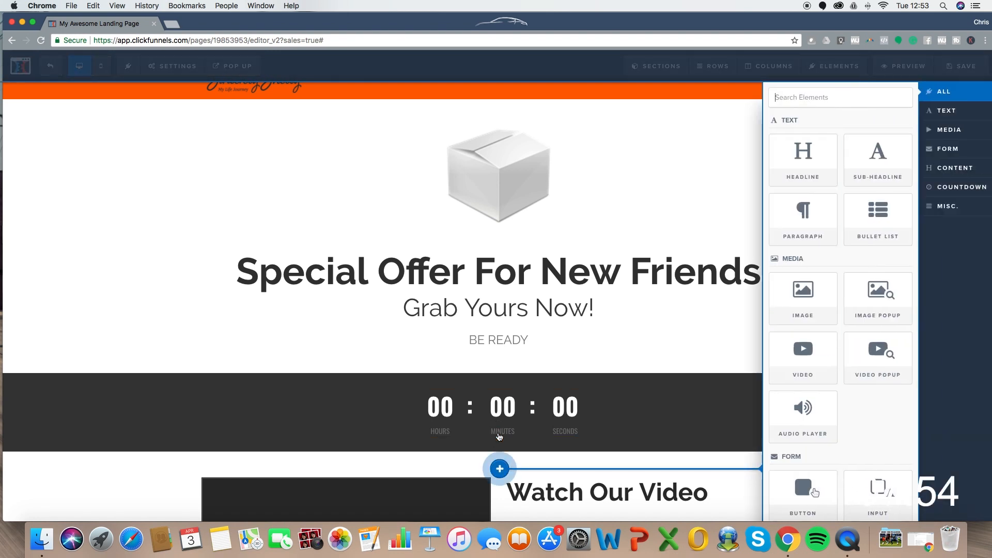
scroll(891, 255, down, 10)
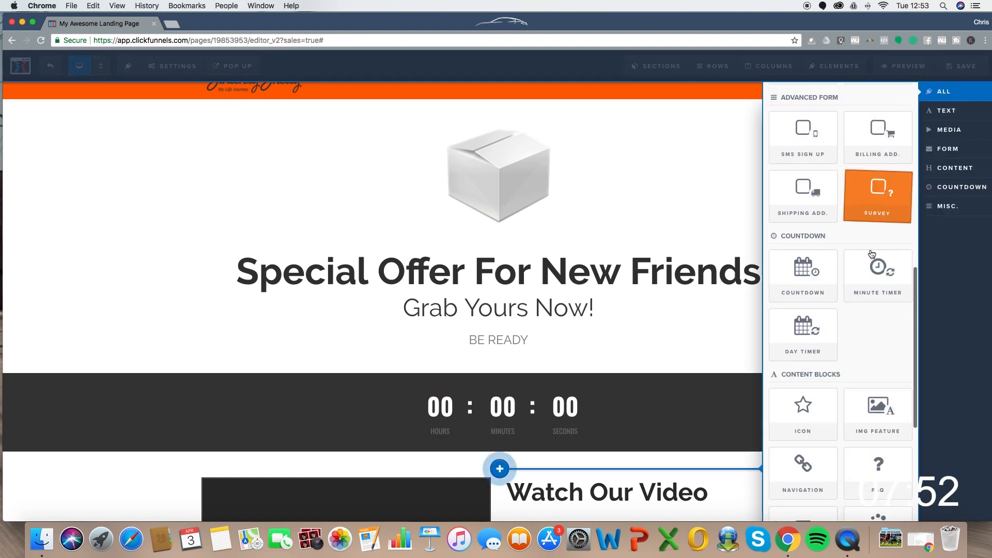
click(882, 261)
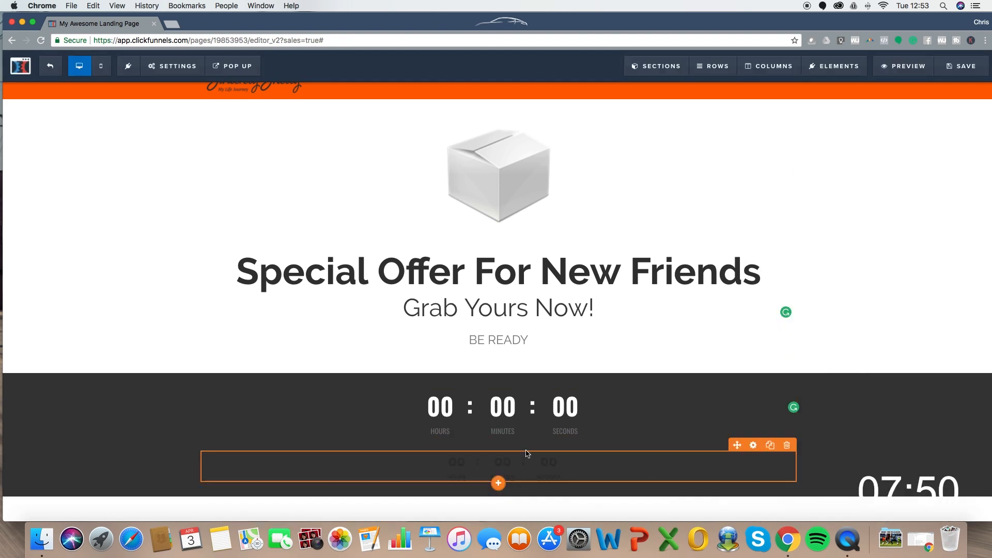
click(527, 467)
click(893, 120)
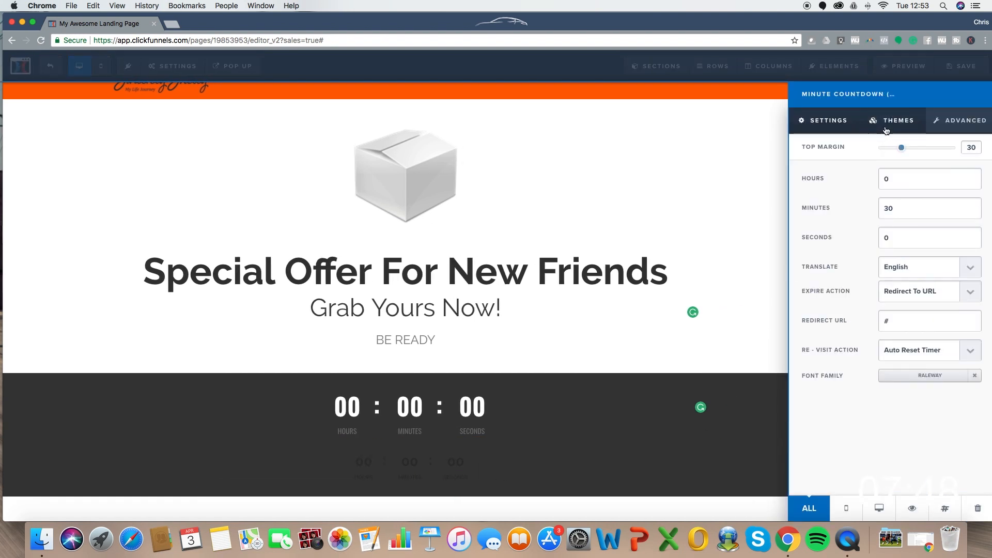
scroll(898, 188, down, 15)
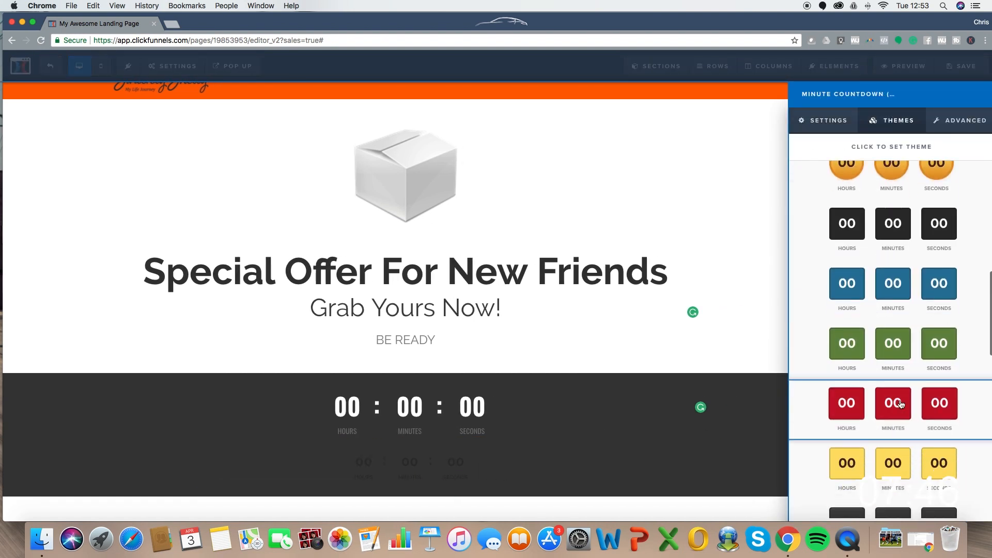
scroll(901, 404, up, 5)
click(821, 122)
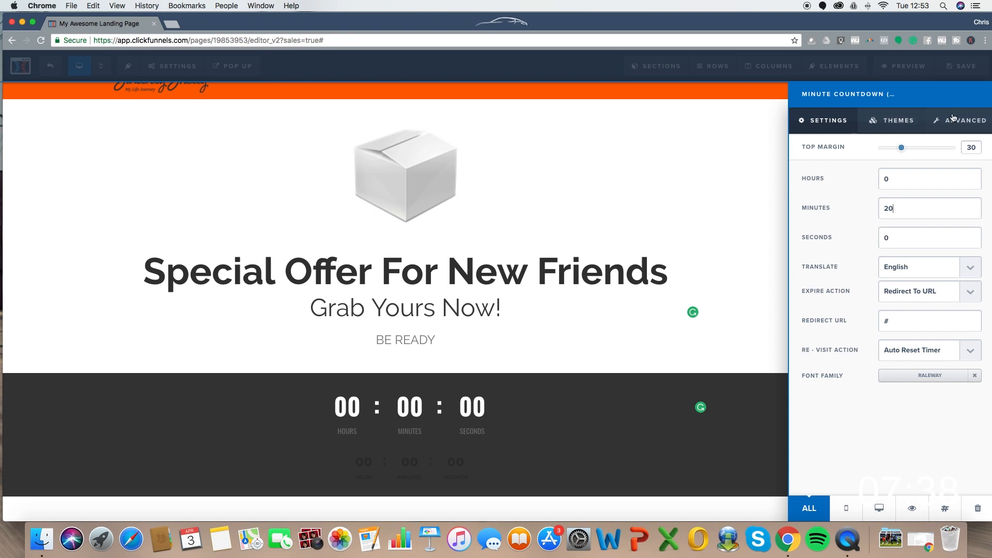
click(584, 164)
- Delete the original countdown and make the minute timer's digits Large
click(782, 388)
click(595, 100)
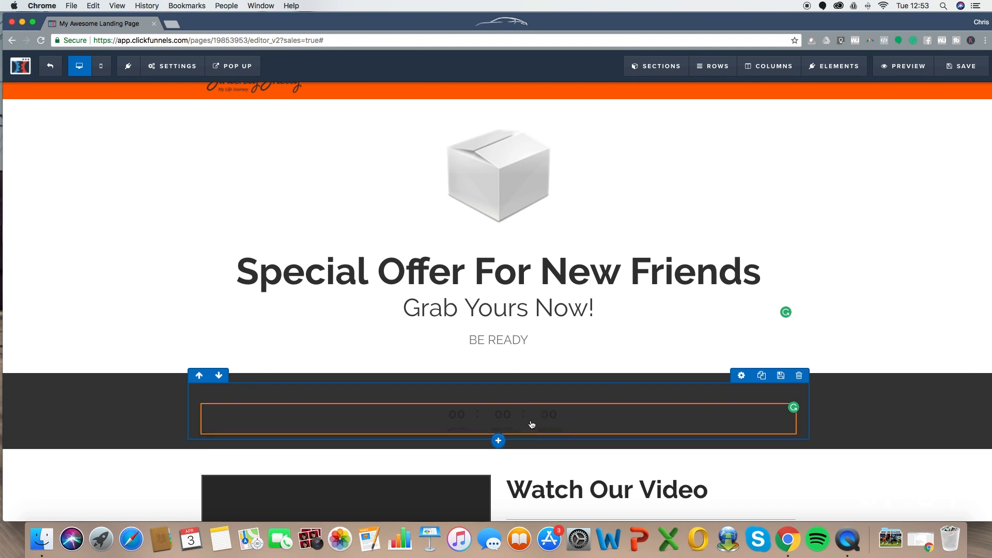
click(532, 424)
click(961, 120)
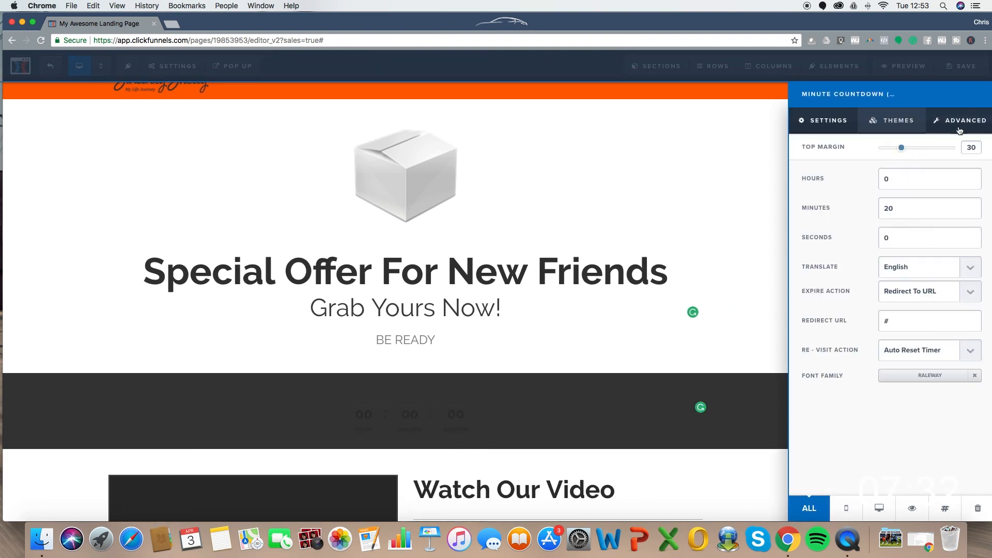
click(924, 192)
click(910, 190)
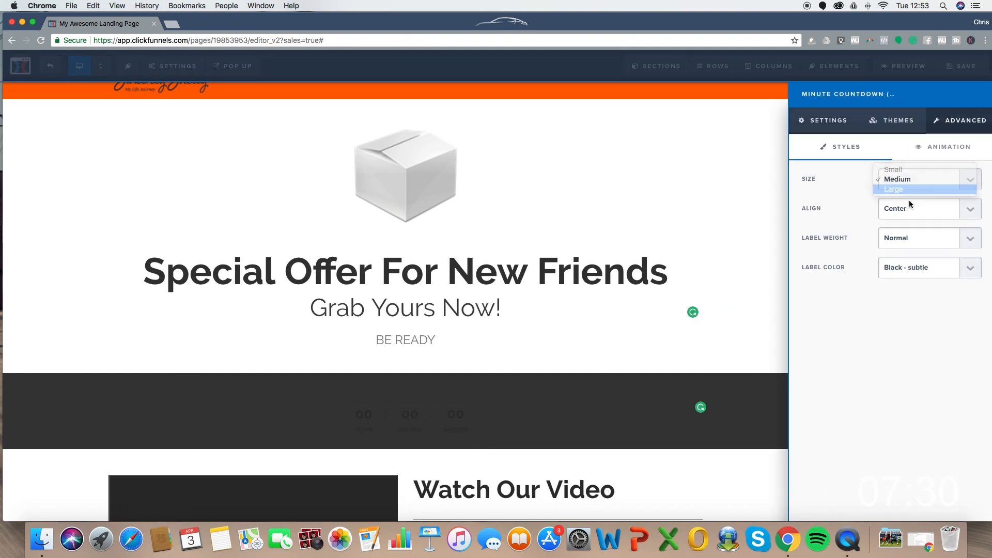
- Give the minute timer white bold labels and a white circle-outline theme
click(905, 264)
click(916, 277)
click(910, 237)
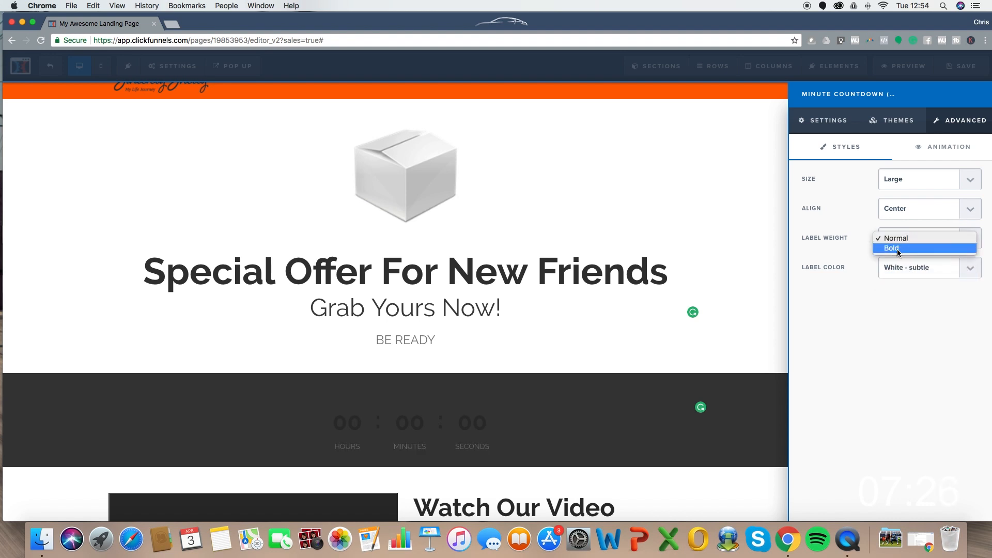
click(908, 124)
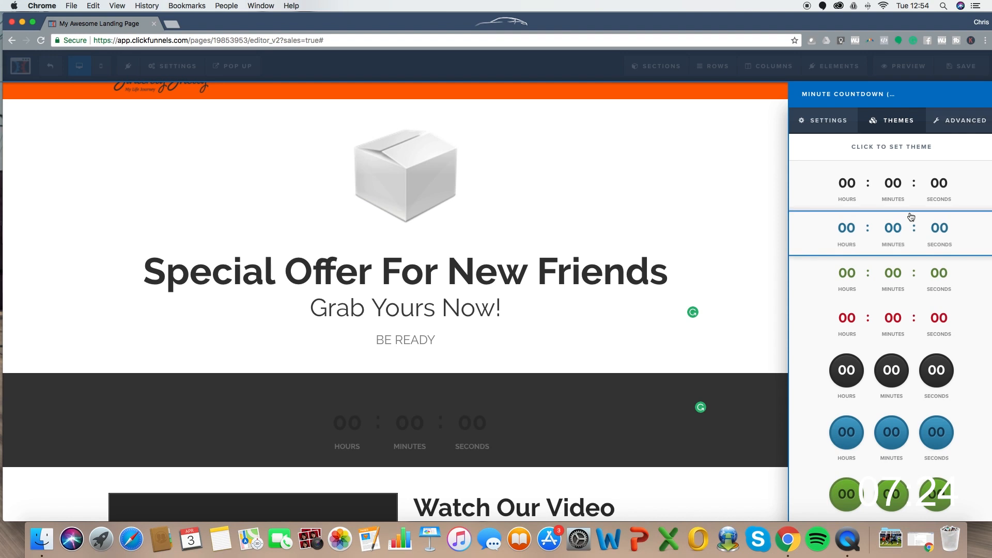
scroll(905, 209, down, 4)
scroll(906, 209, down, 10)
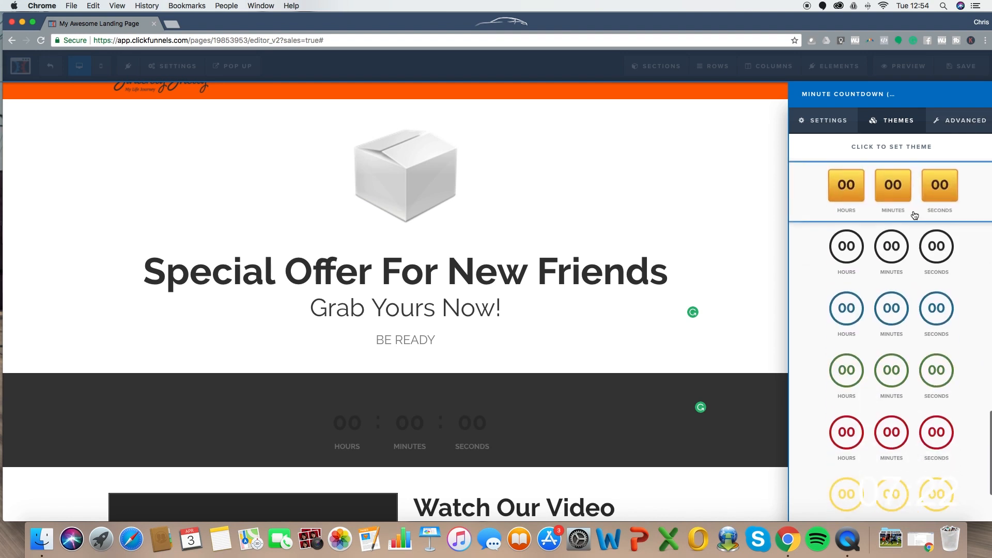
click(911, 476)
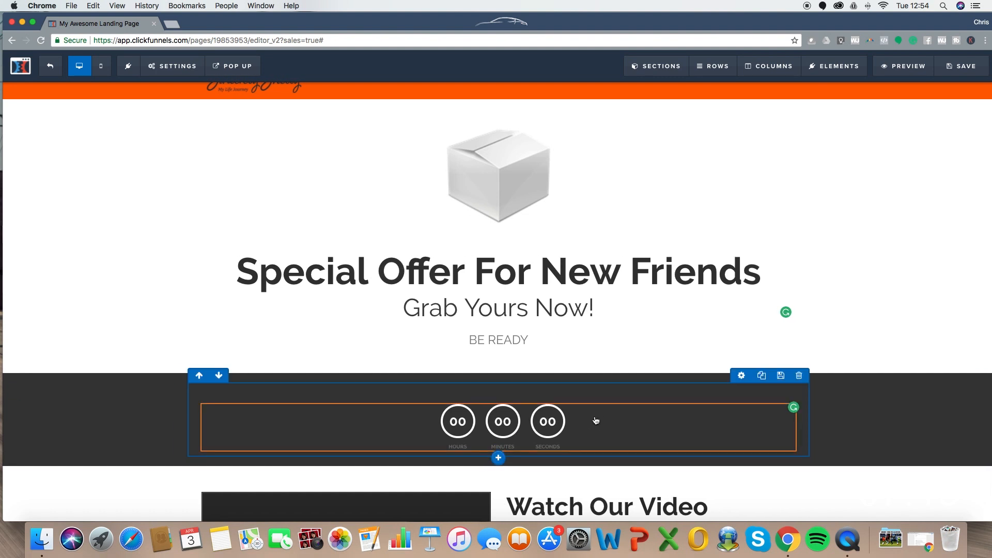
- Drag the timer row's top padding to a negative value and set the section's top padding to 10
click(740, 375)
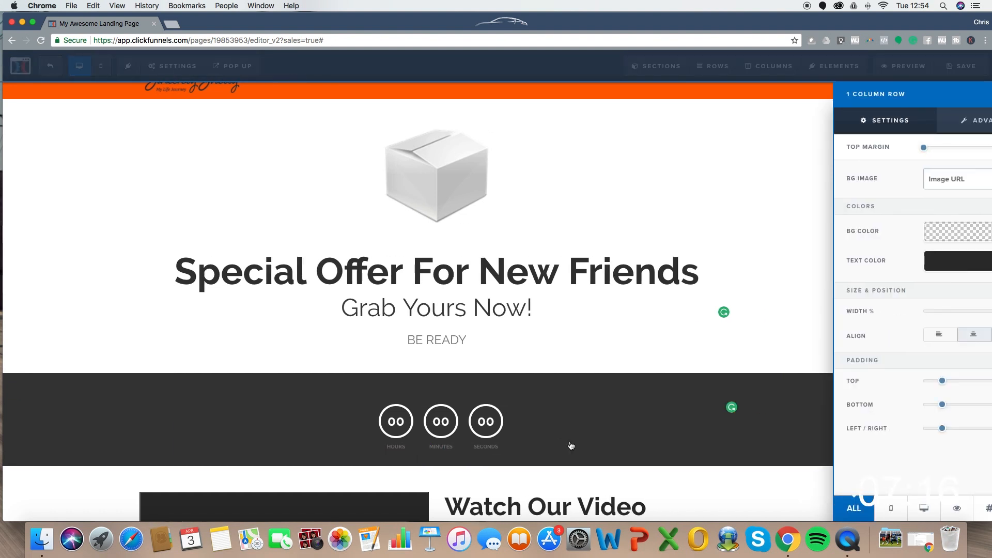
drag(901, 387, 884, 387)
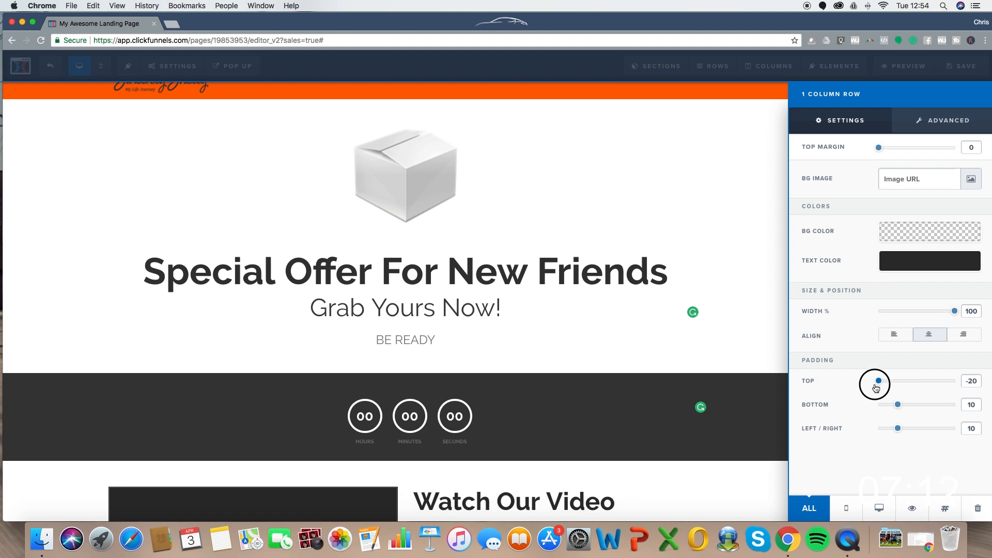
click(566, 364)
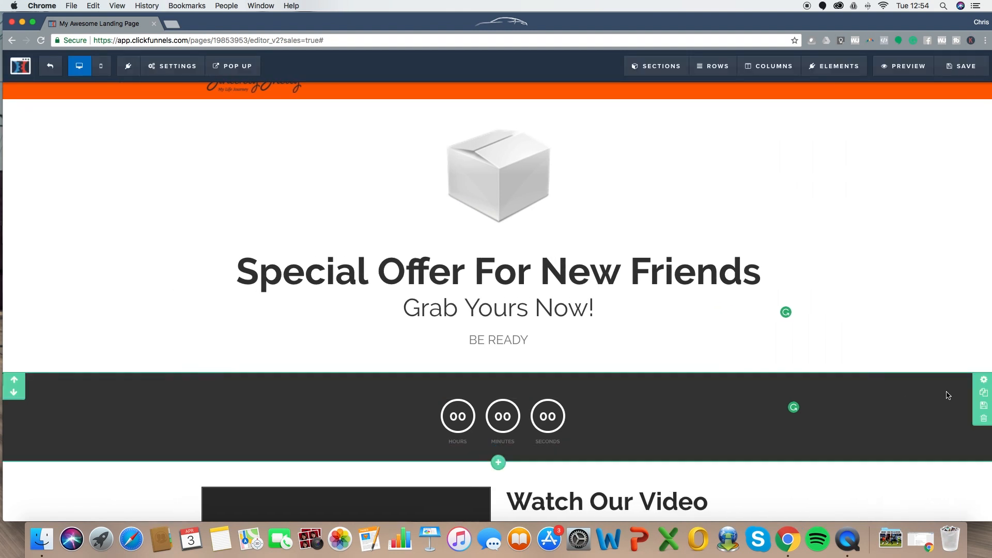
click(984, 380)
drag(904, 397, 898, 398)
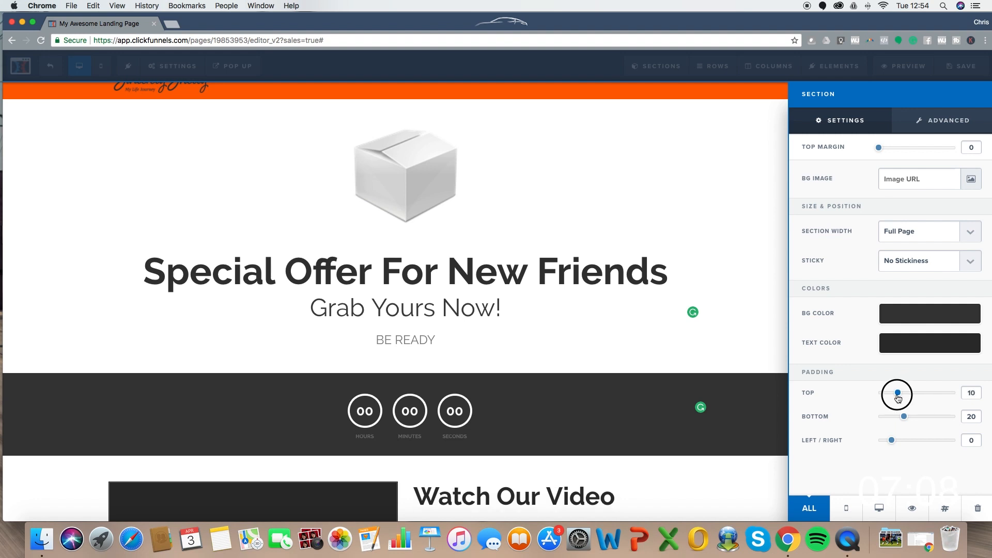
click(510, 323)
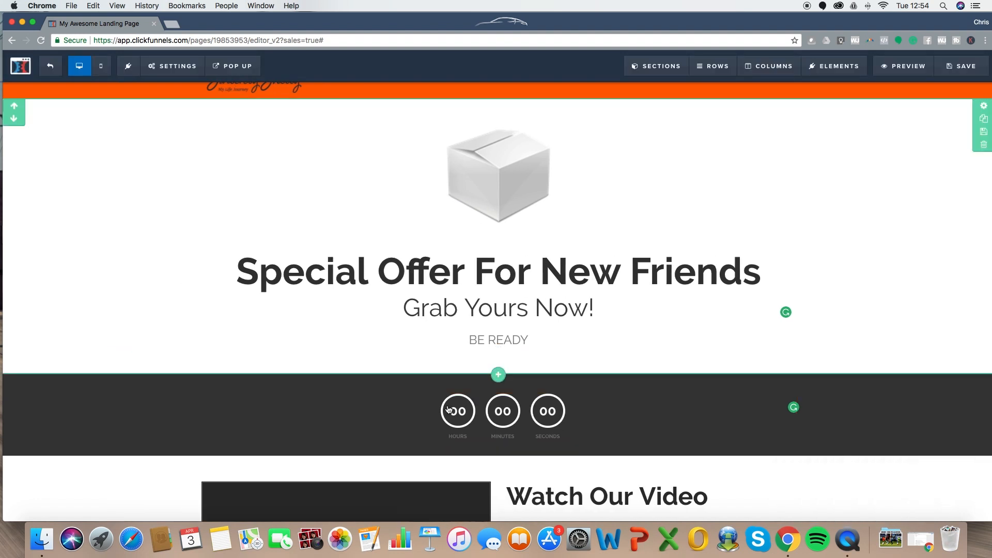
scroll(671, 325, down, 5)
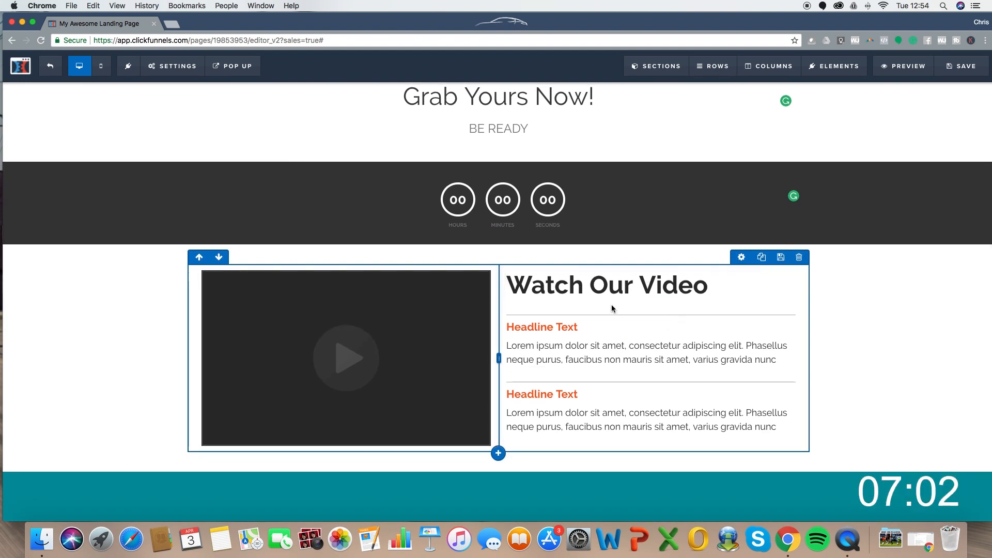
scroll(564, 385, down, 15)
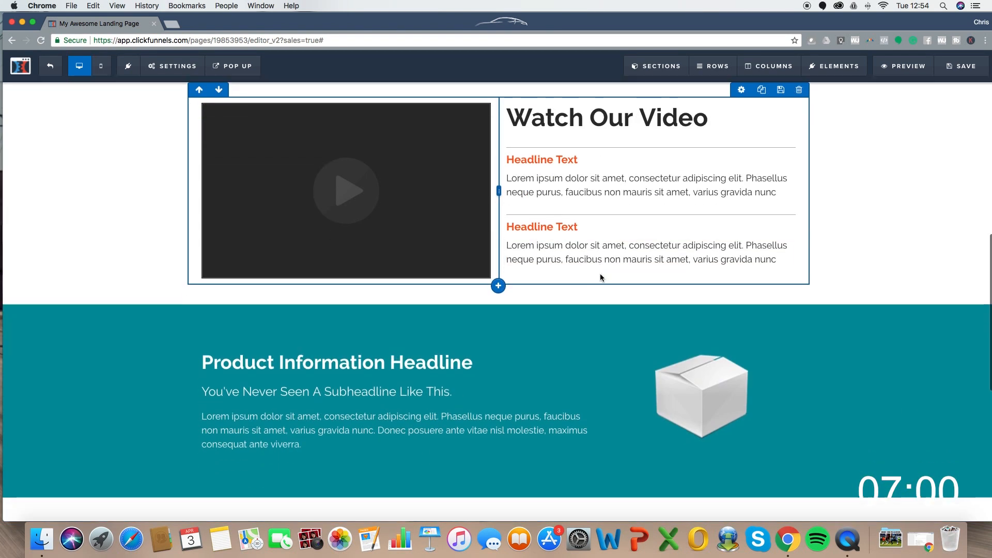
scroll(601, 268, up, 20)
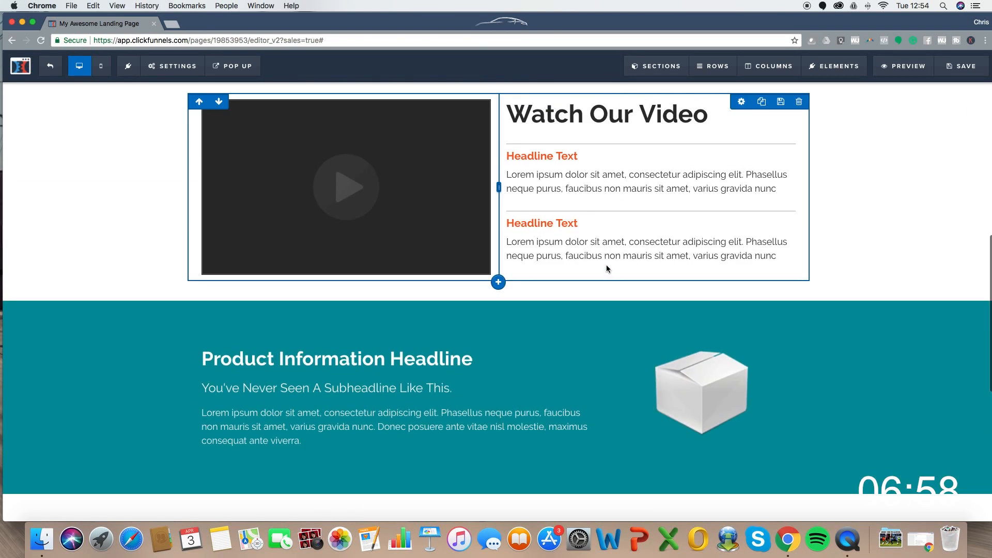
scroll(653, 219, down, 20)
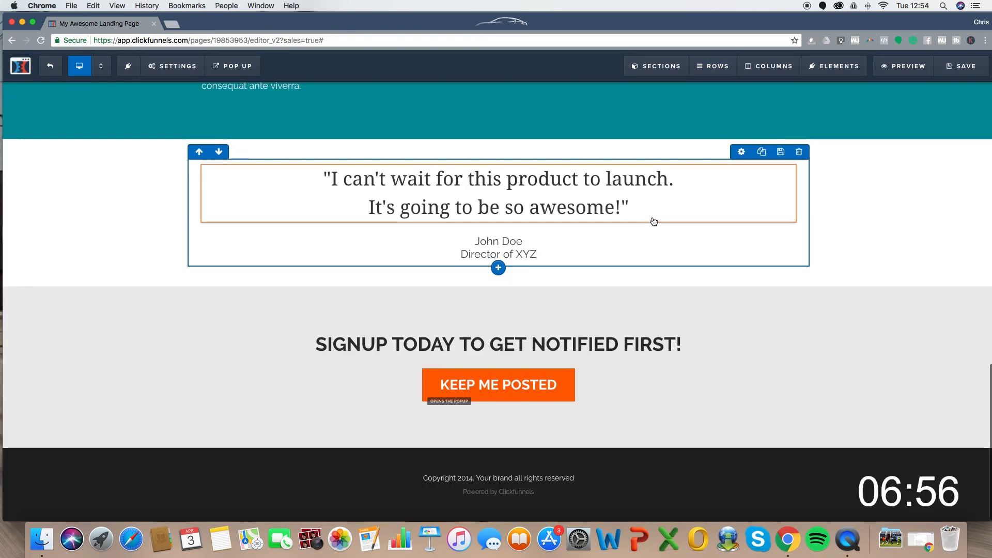
scroll(625, 243, up, 10)
scroll(619, 241, up, 5)
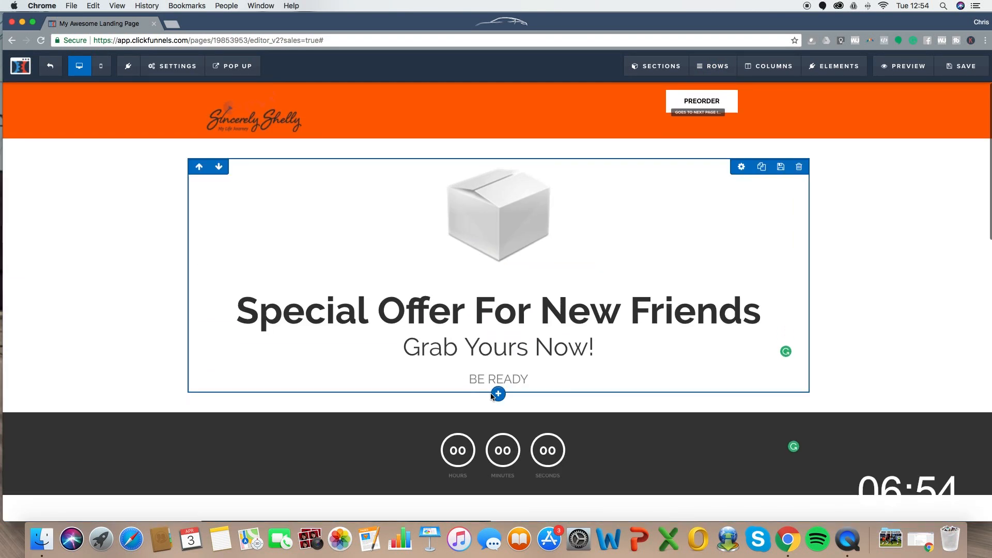
scroll(511, 342, down, 3)
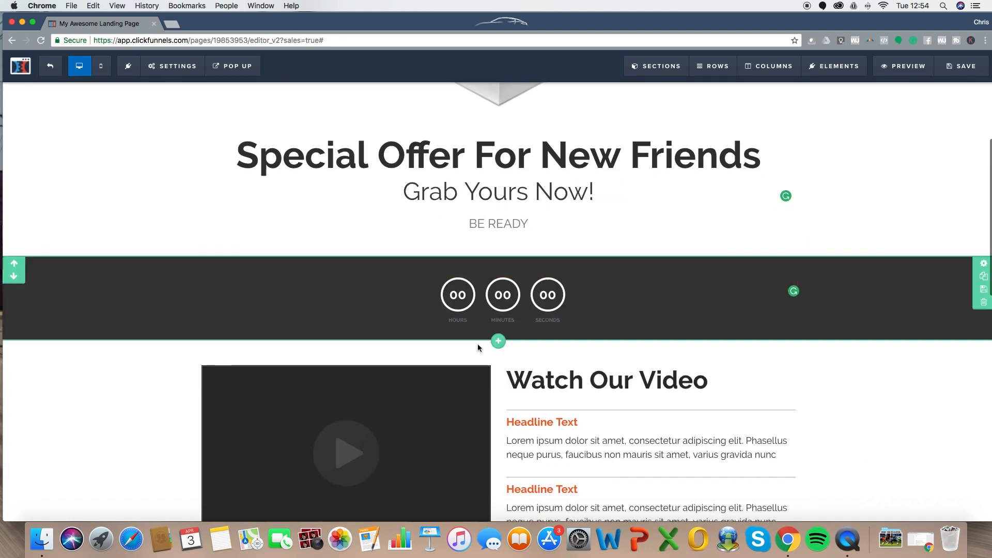
- Add a Button element under BE READY that goes to the next funnel step
click(498, 246)
scroll(796, 310, down, 3)
click(806, 365)
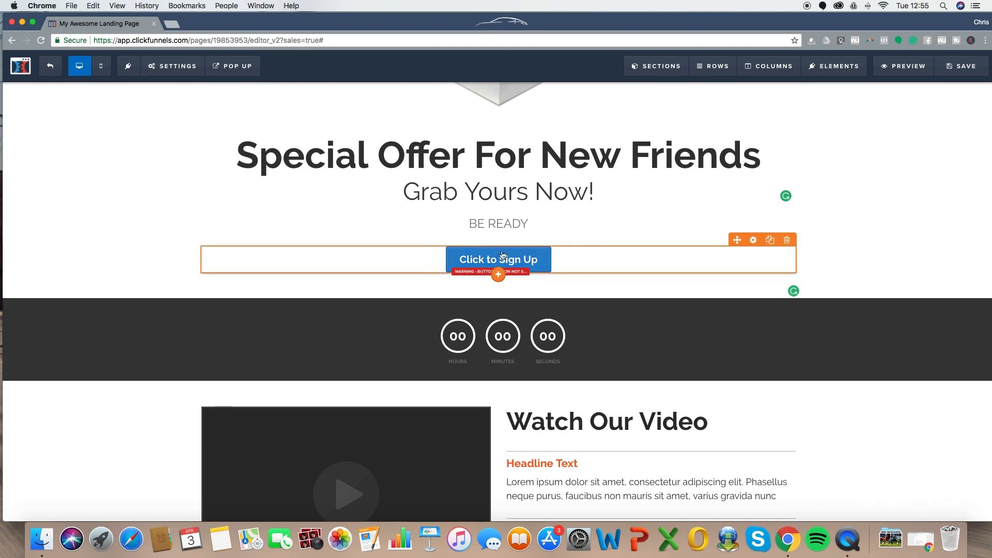
click(516, 261)
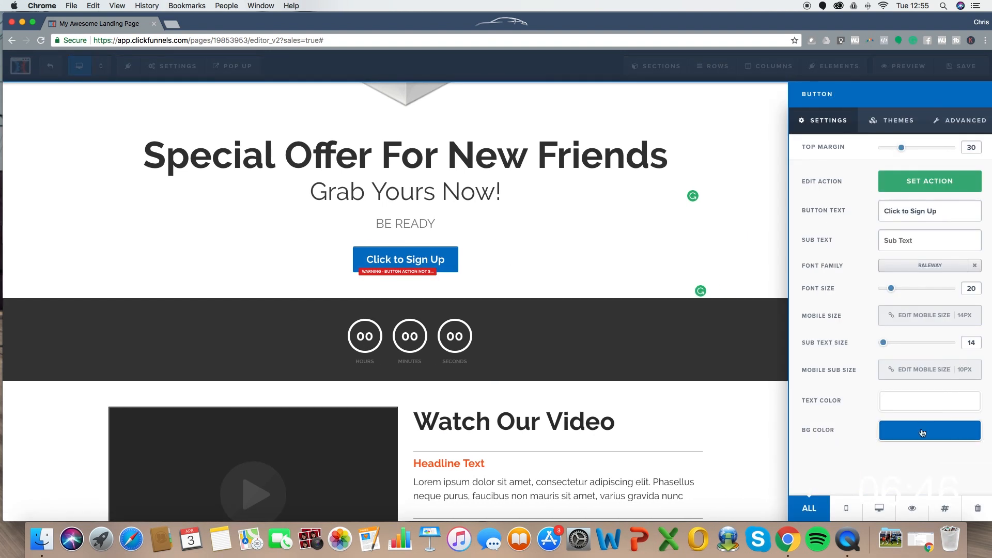
click(914, 180)
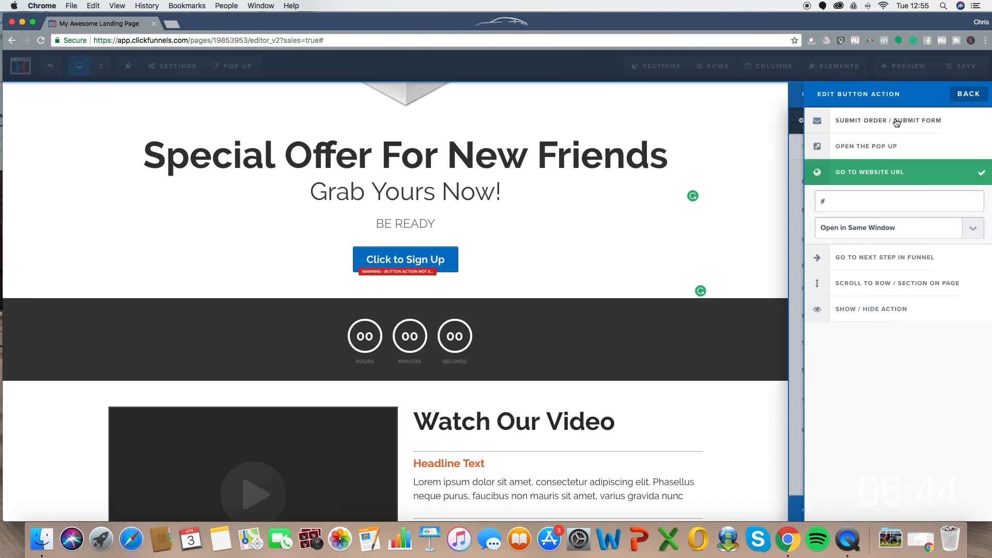
click(867, 258)
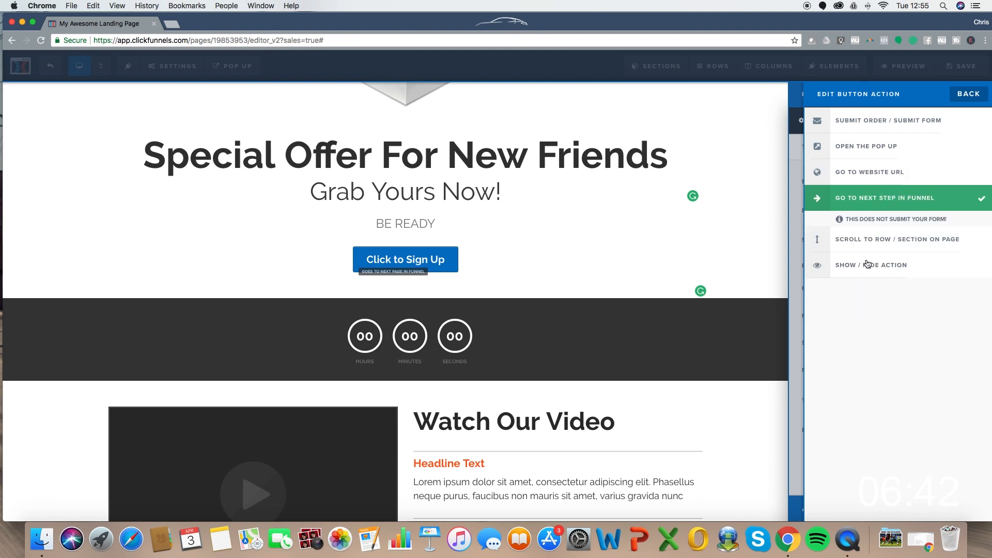
click(563, 213)
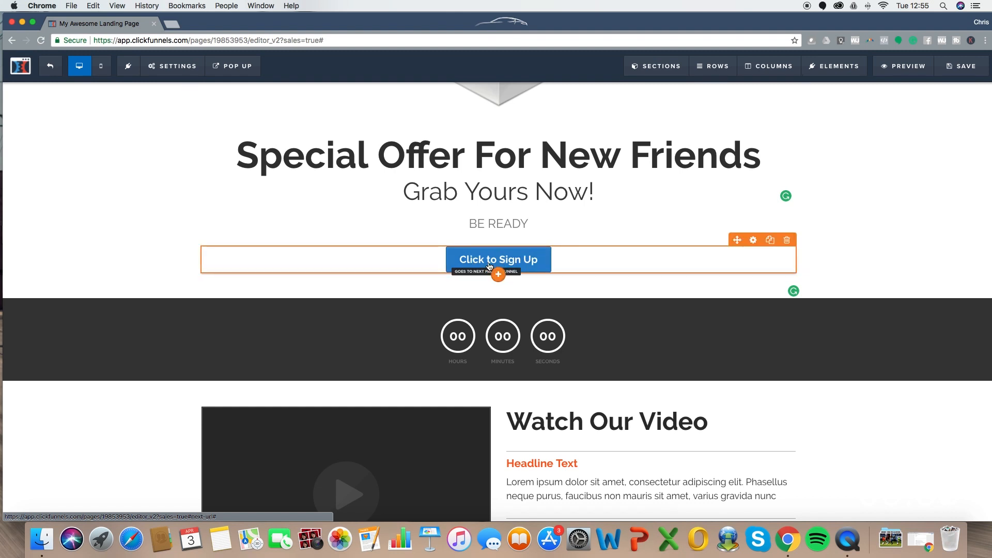
- Make the button's background a bright green
click(533, 254)
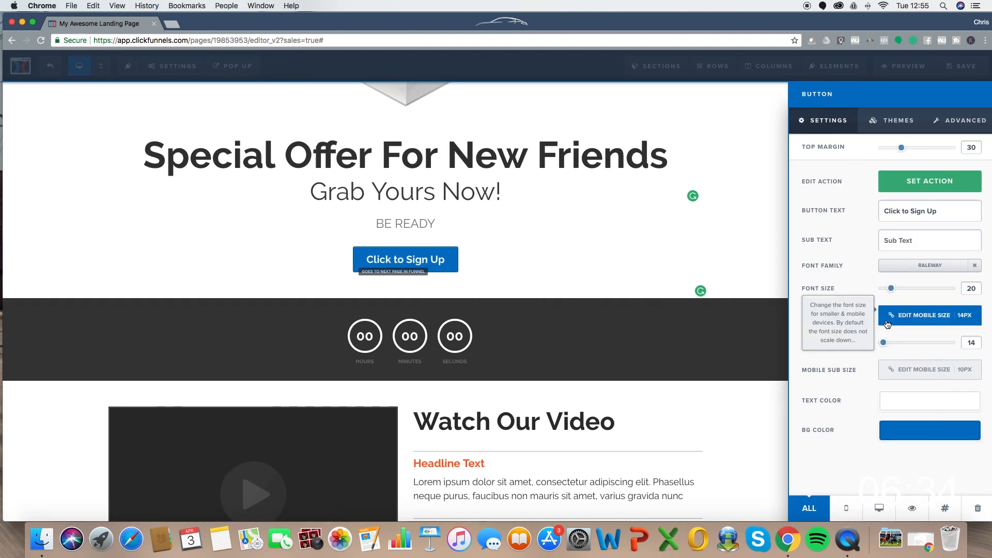
click(899, 438)
click(818, 376)
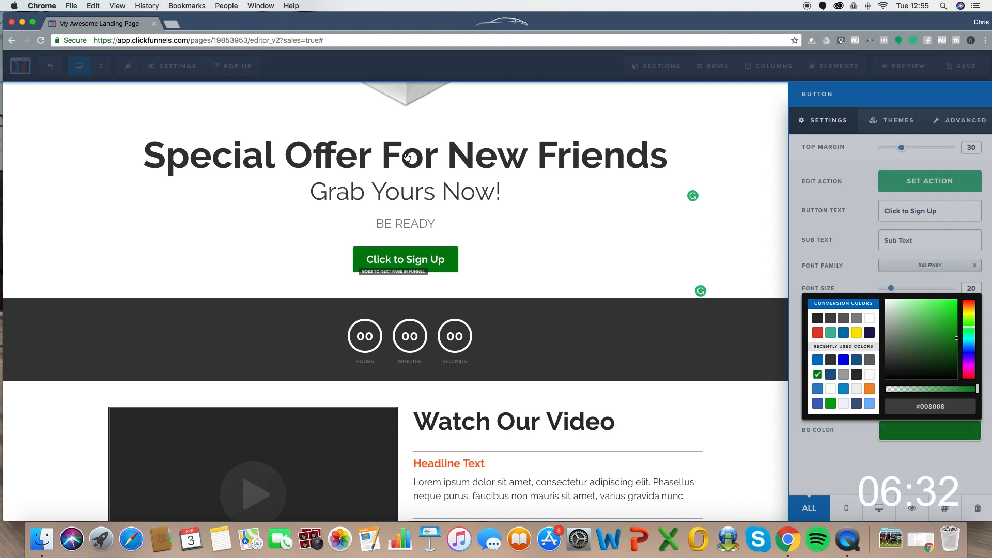
click(830, 403)
click(647, 190)
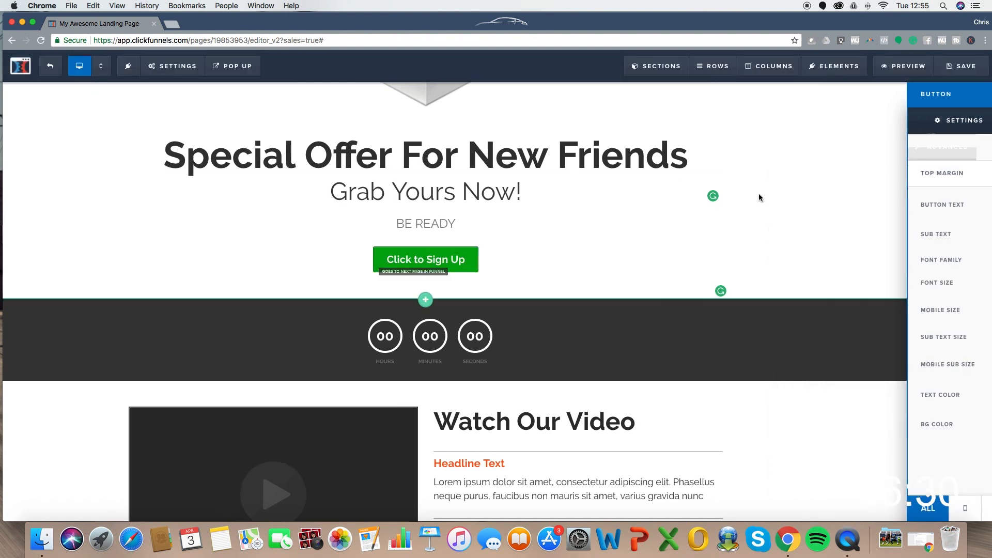
- Set the button text size to 36 and its label to 'Grab Yours Now!'
click(563, 256)
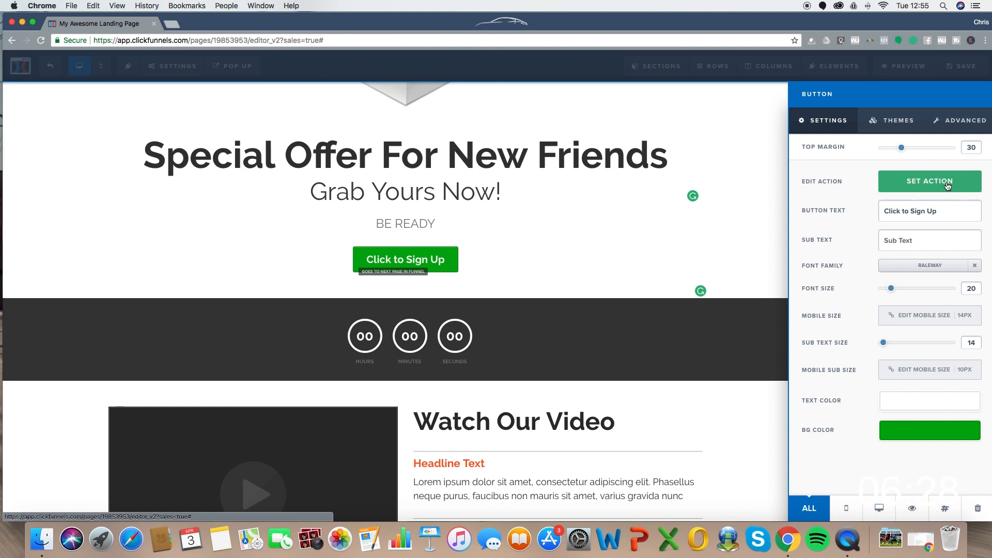
click(949, 180)
click(962, 94)
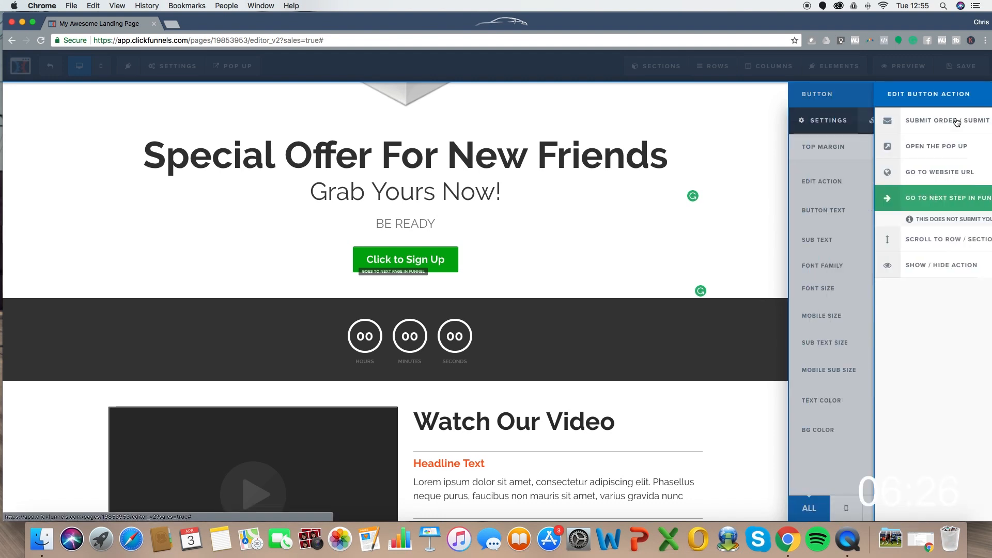
click(954, 122)
click(817, 121)
click(972, 126)
click(826, 120)
drag(890, 290, 912, 293)
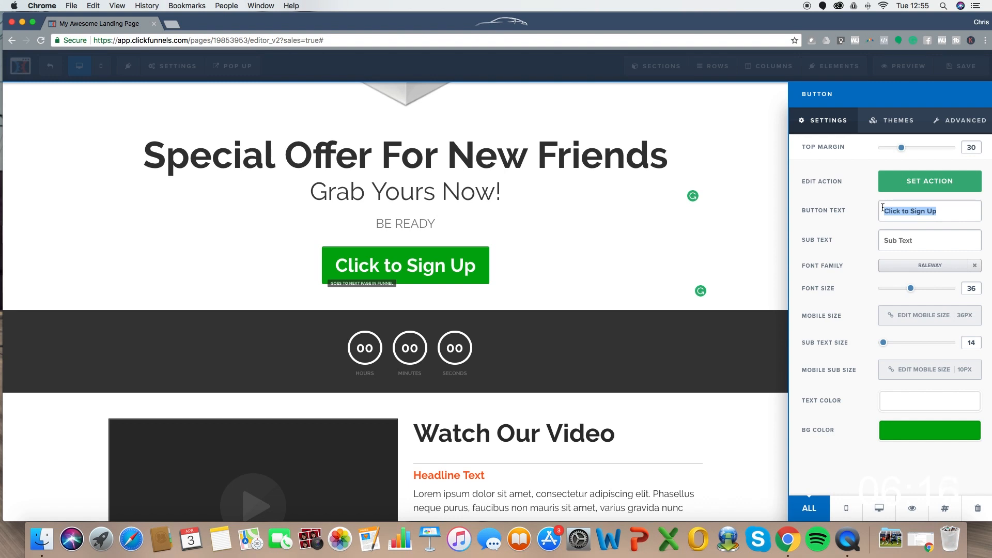
text(Grab Yours)
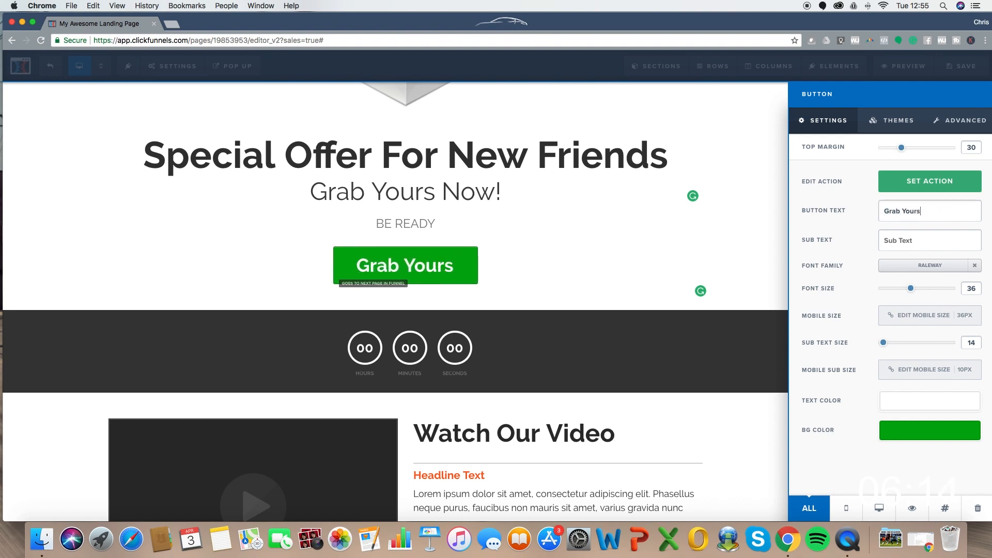
text( Now!)
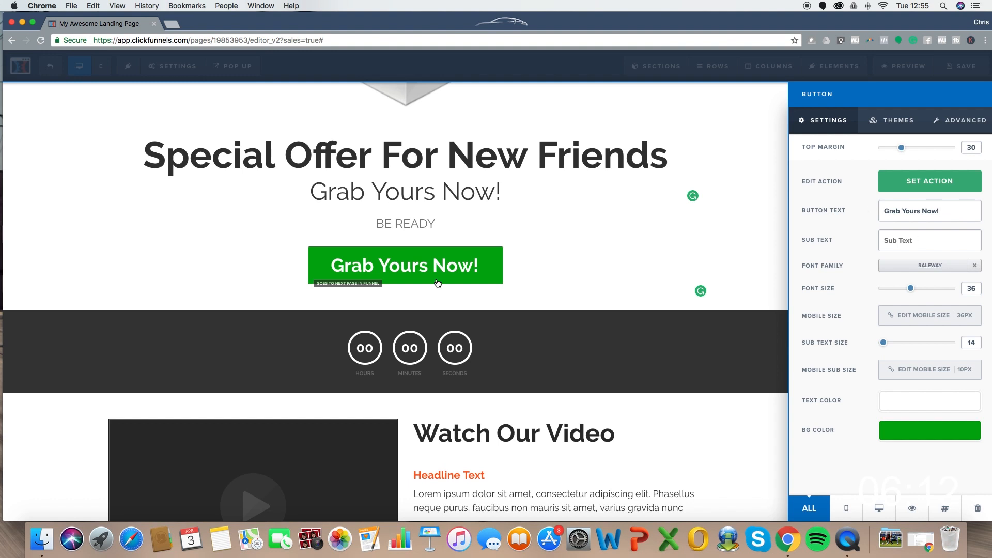
- Change the BE READY text to 'Click the button below!'
click(433, 231)
double_click(463, 224)
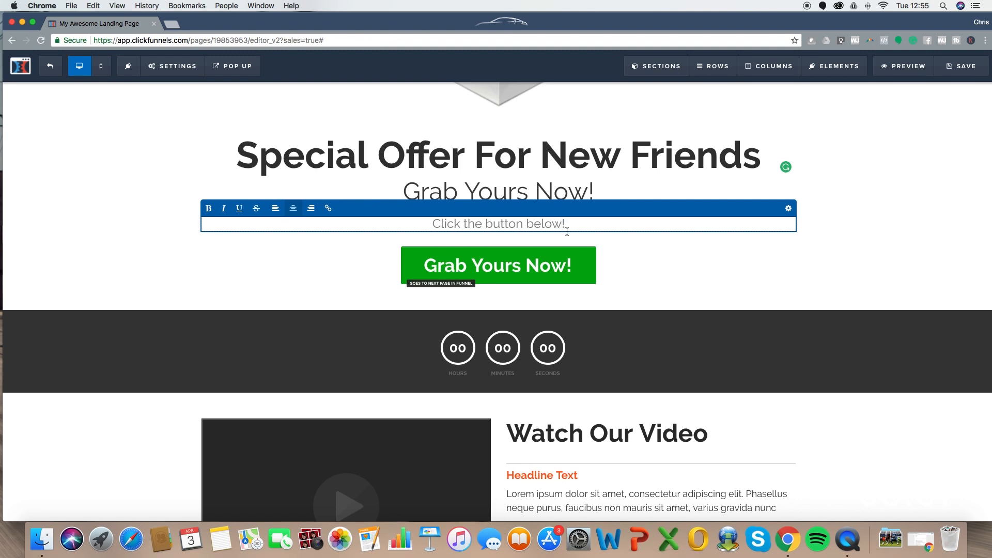
click(627, 265)
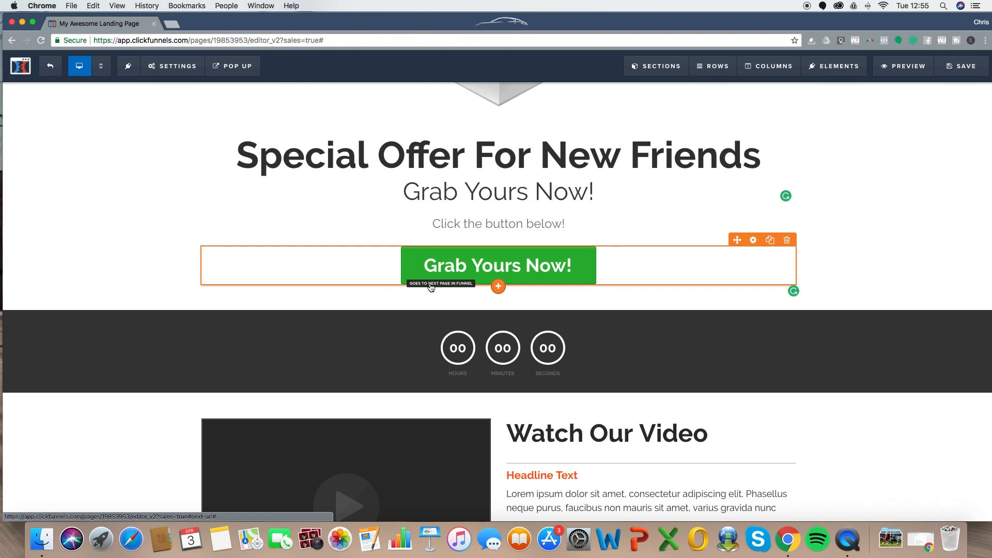
- Give the Grab Yours Now! button a hard drop shadow
click(509, 261)
click(957, 123)
scroll(860, 312, down, 4)
click(915, 289)
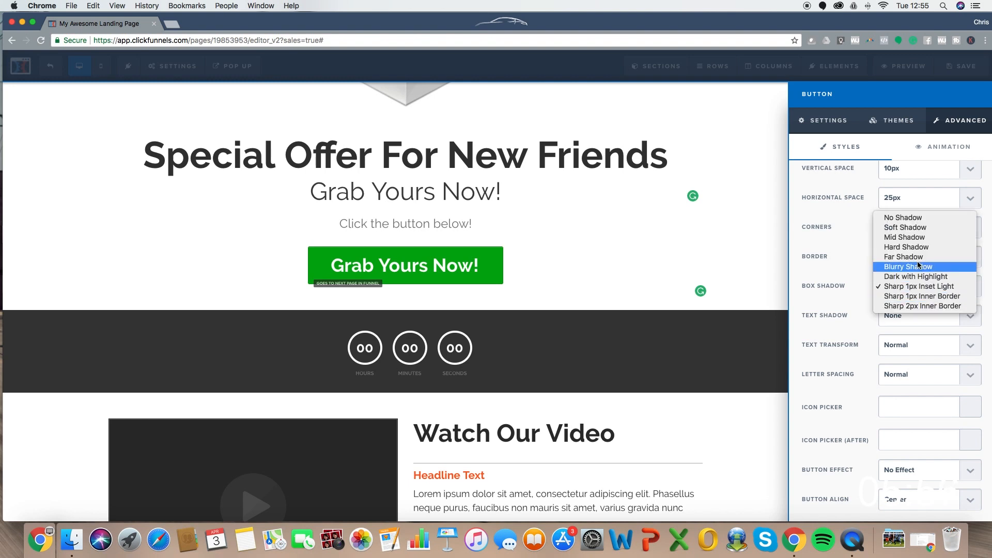
click(906, 247)
click(601, 217)
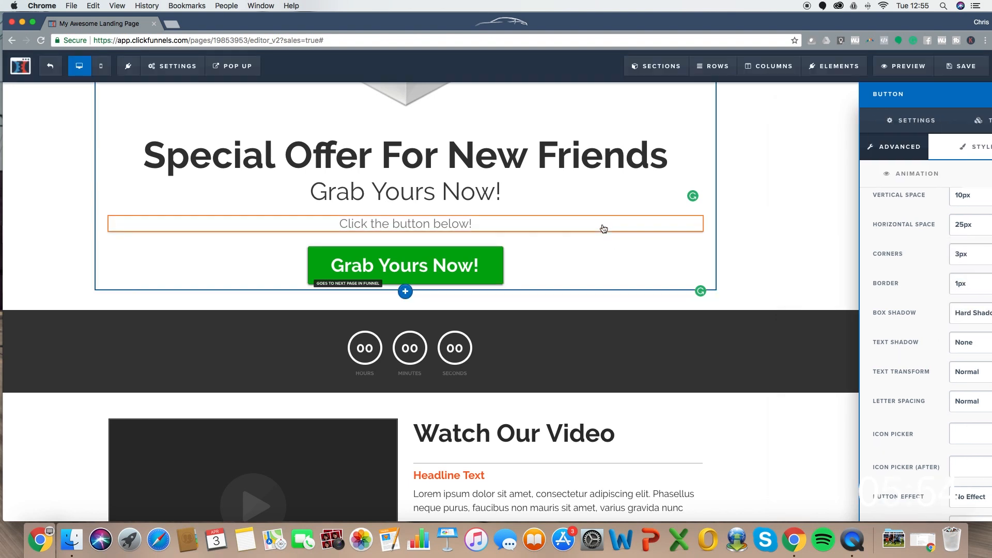
- Duplicate the Grab Yours Now! button and drag the copy below the video
scroll(646, 327, down, 3)
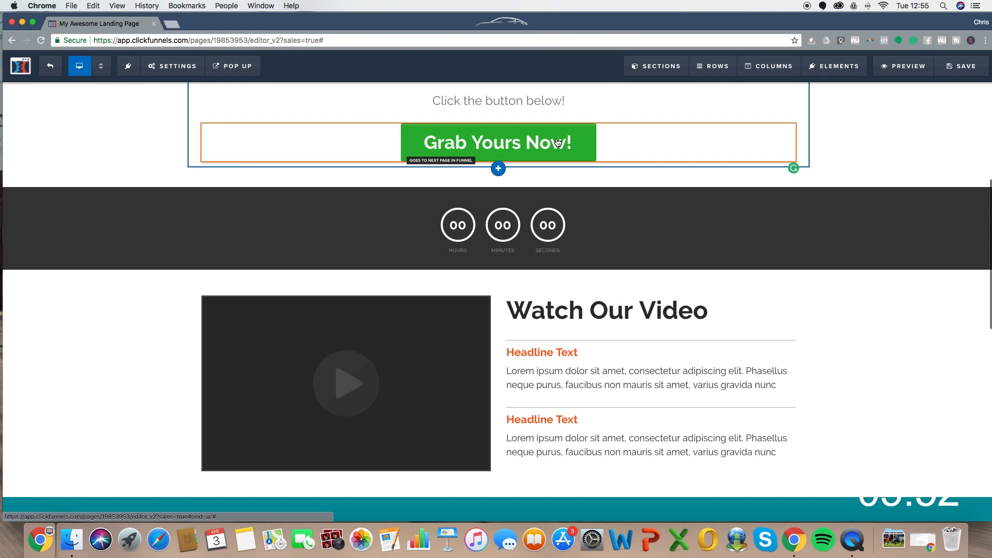
click(770, 118)
scroll(522, 336, down, 5)
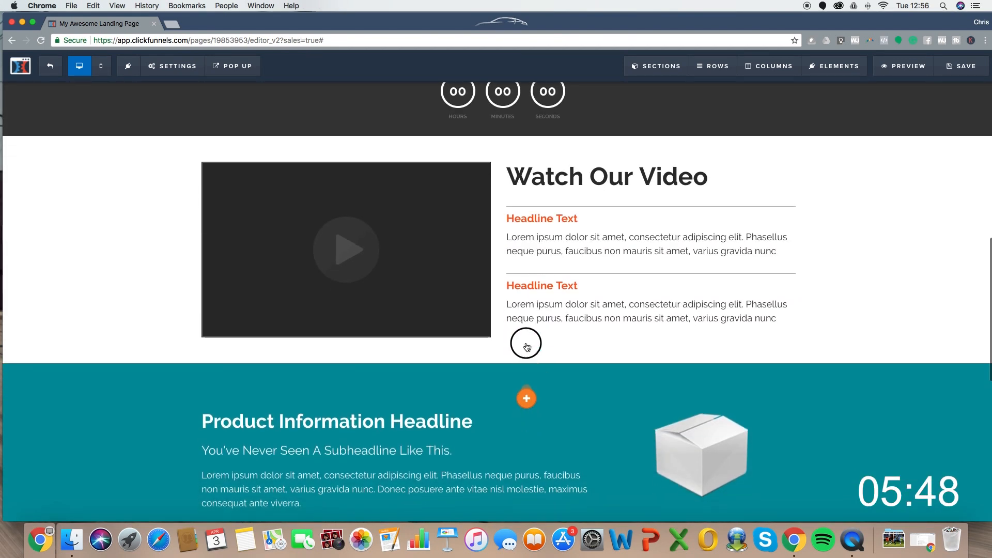
mouse_move(525, 346)
mouse_down()
mouse_move(470, 339)
mouse_move(470, 367)
mouse_move(435, 343)
mouse_move(485, 338)
mouse_up()
scroll(486, 310, down, 1)
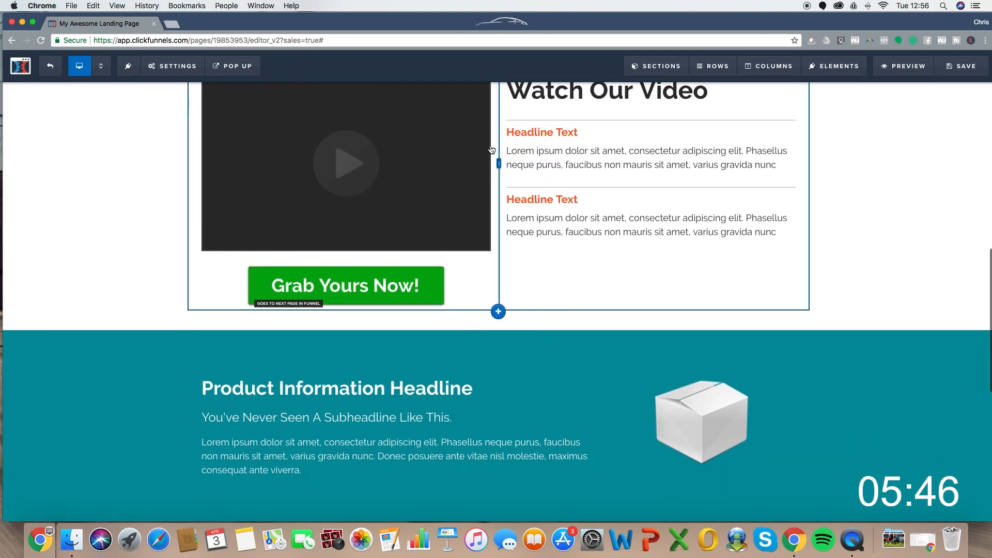
scroll(497, 200, up, 2)
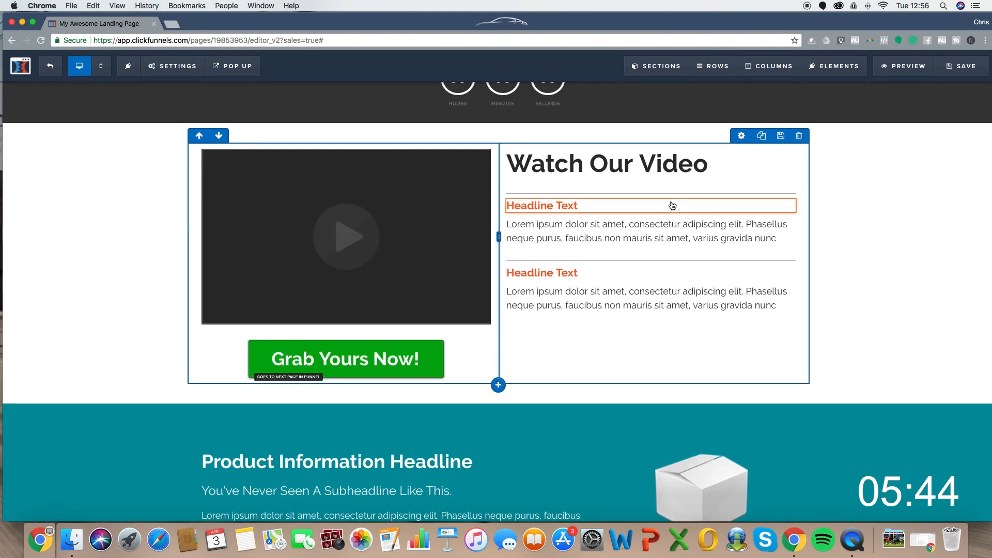
- Add a single-column row beneath the video section and move the button copy into it
click(499, 386)
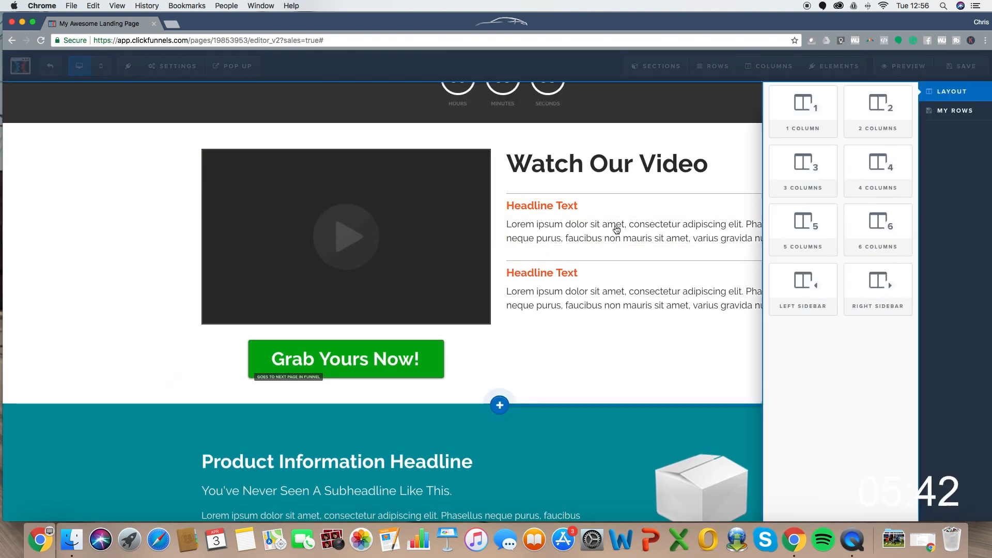
click(804, 104)
scroll(494, 308, down, 1)
scroll(491, 304, up, 8)
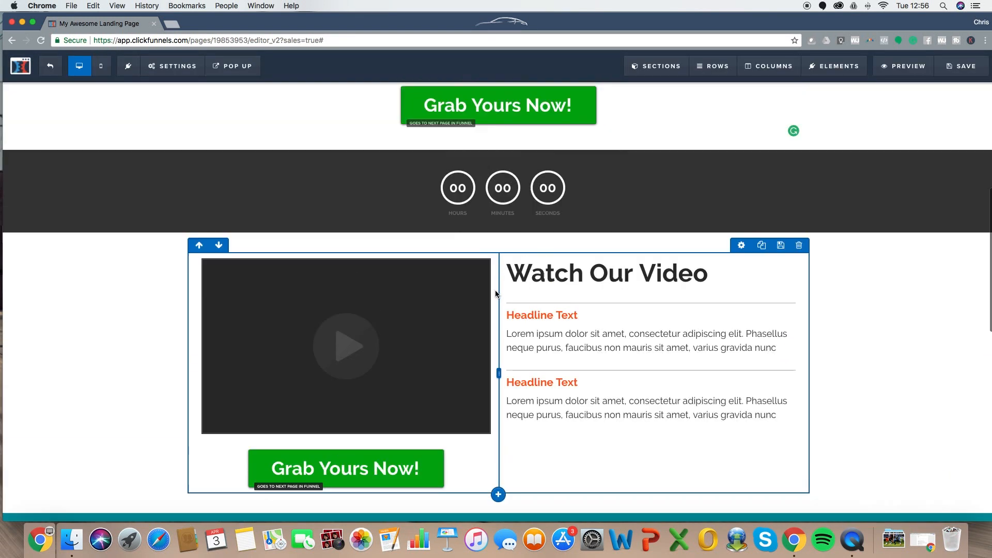
scroll(500, 293, down, 13)
scroll(522, 298, down, 4)
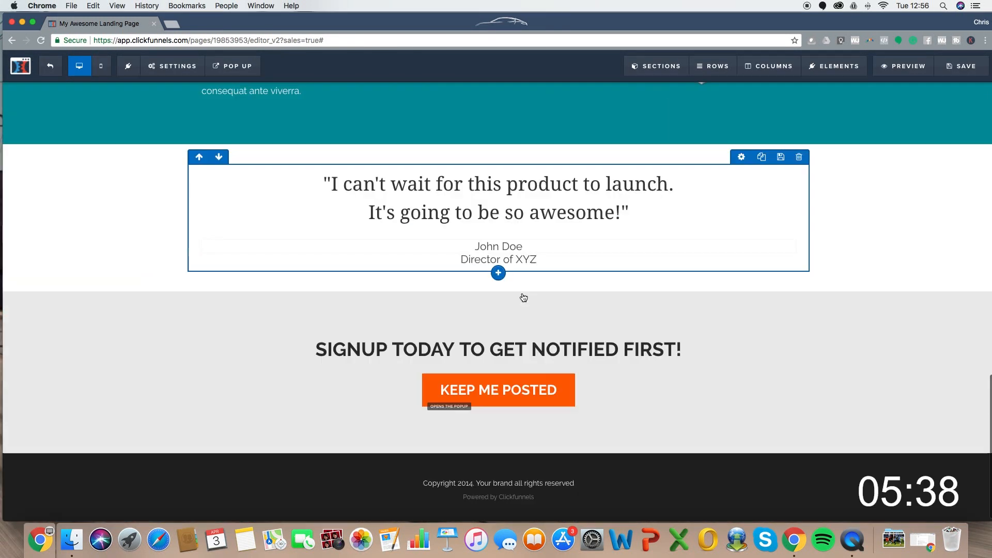
scroll(514, 289, up, 9)
scroll(503, 362, down, 1)
click(497, 390)
click(794, 106)
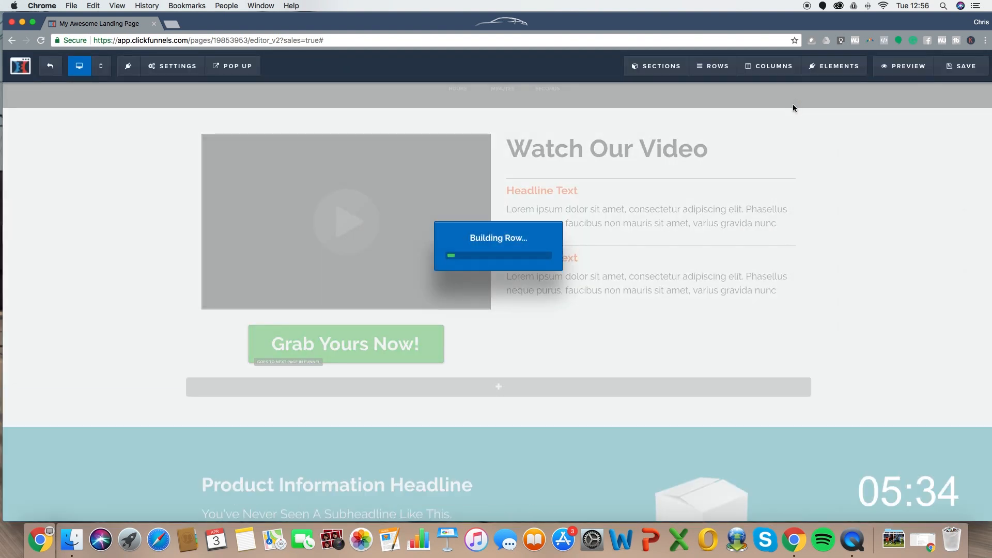
drag(502, 391, 501, 392)
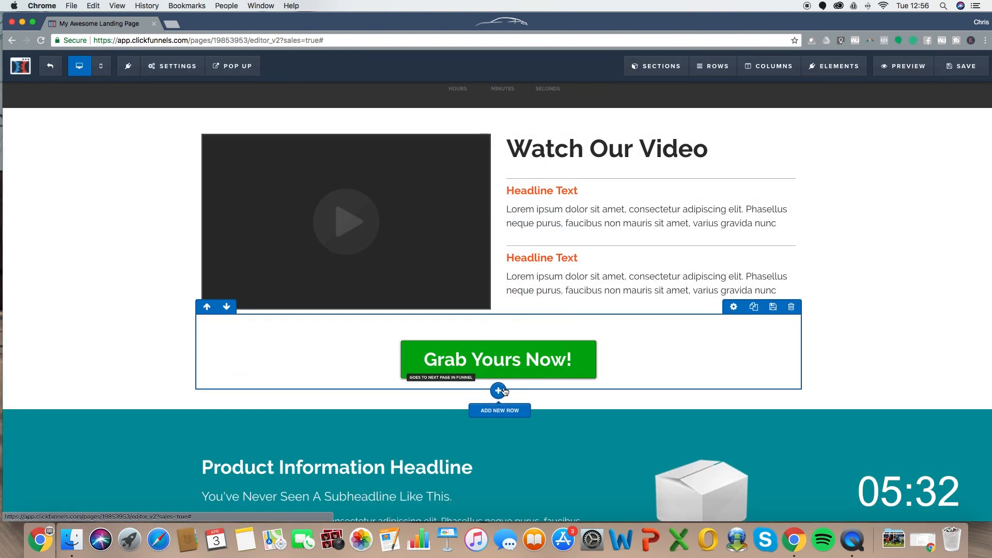
- Set the below-video Grab Yours Now! button's width to Fill Width, then review the page
click(580, 361)
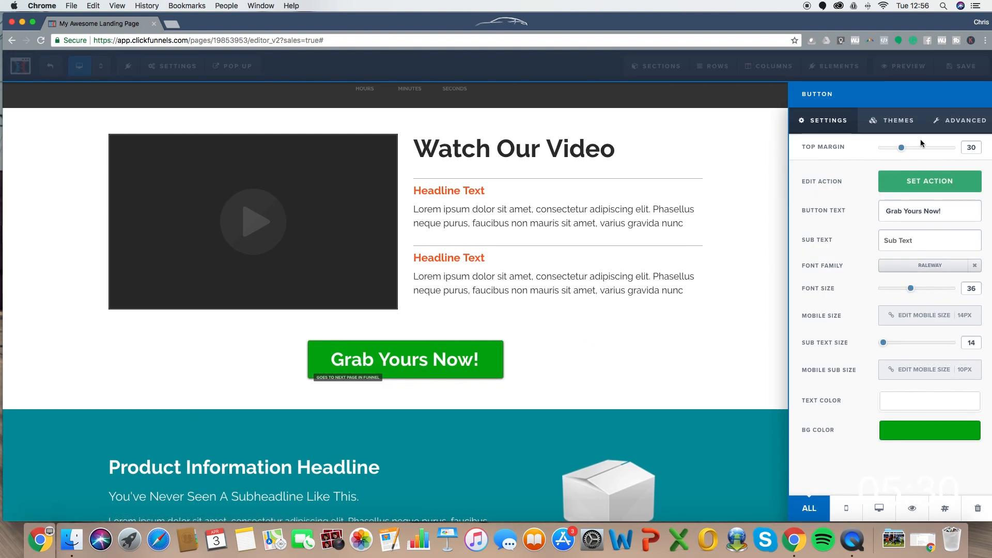
click(959, 119)
click(966, 179)
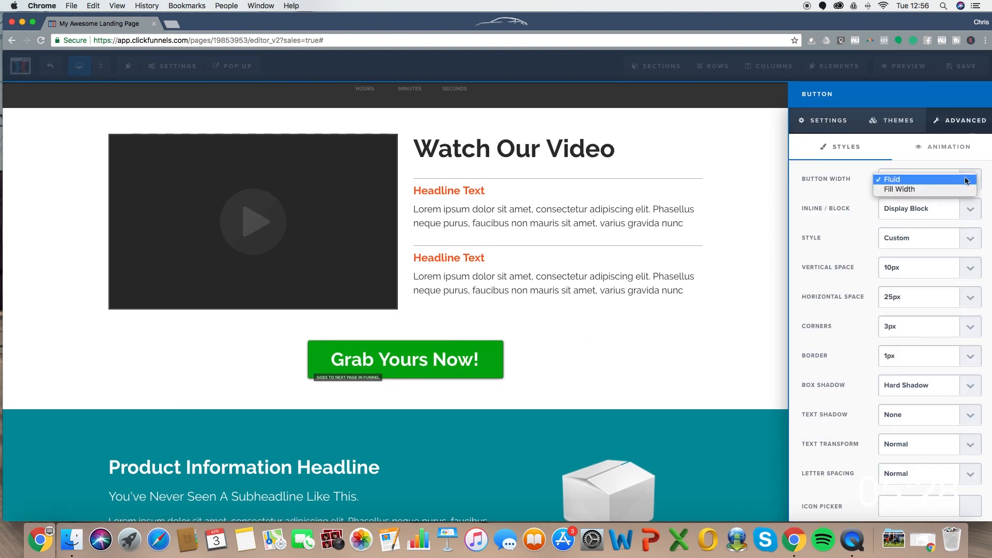
click(898, 189)
click(627, 272)
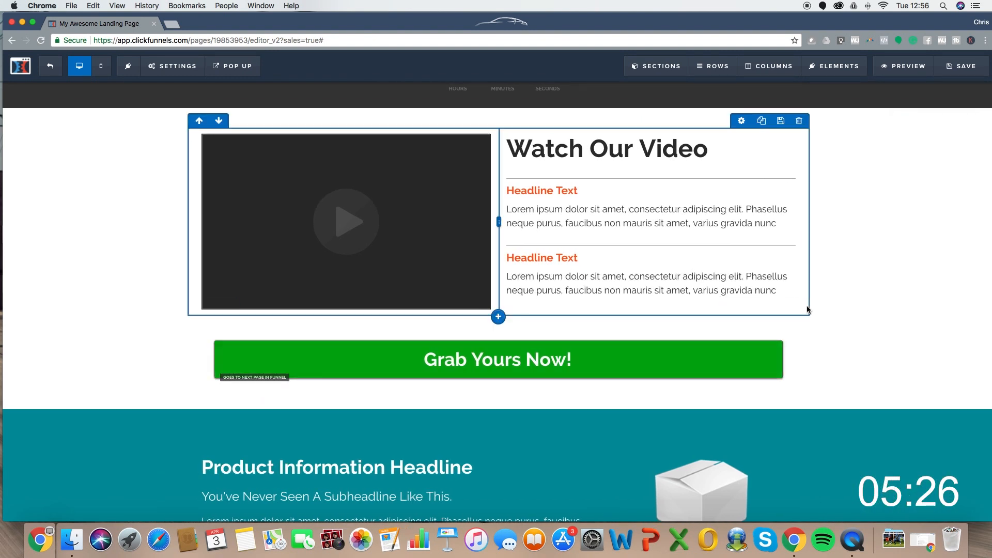
scroll(589, 277, down, 5)
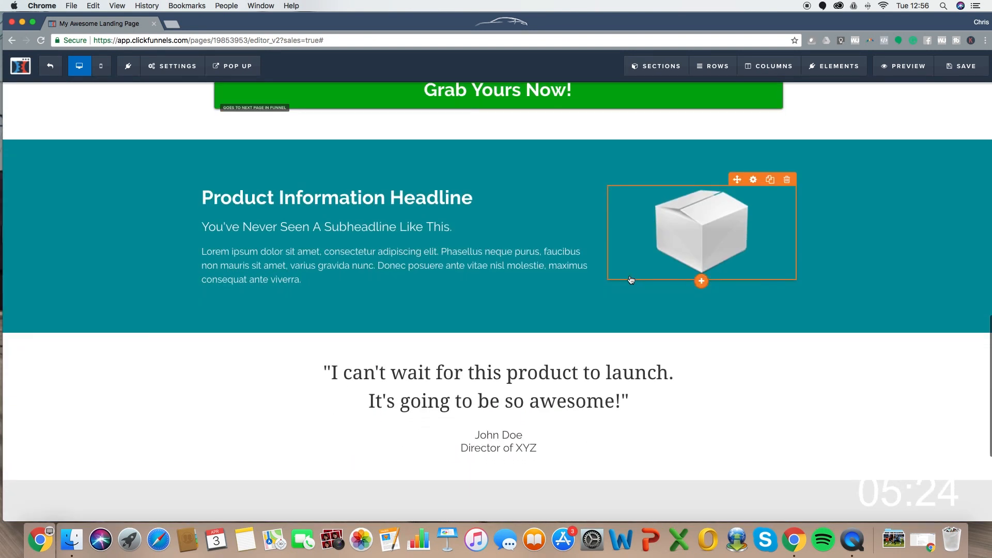
scroll(543, 218, down, 2)
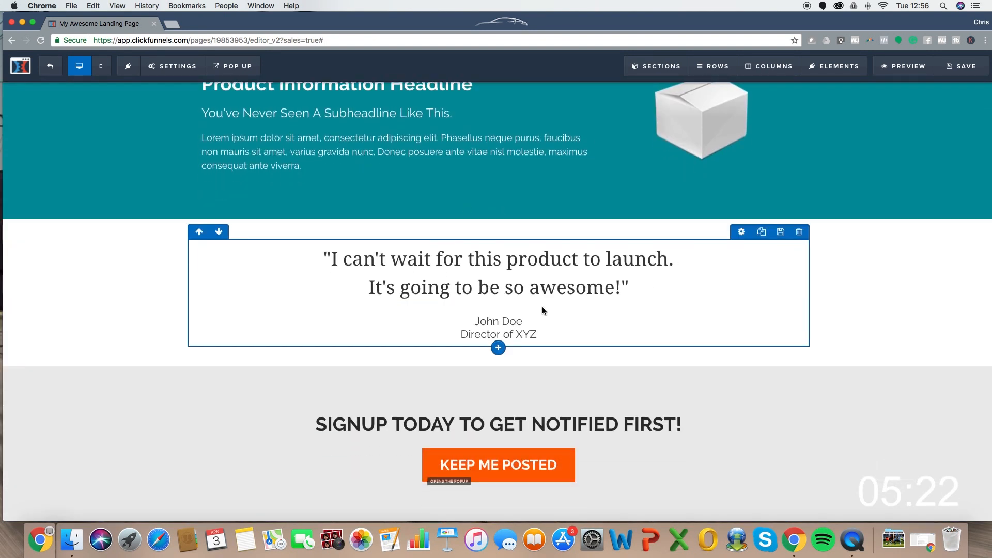
scroll(541, 306, down, 2)
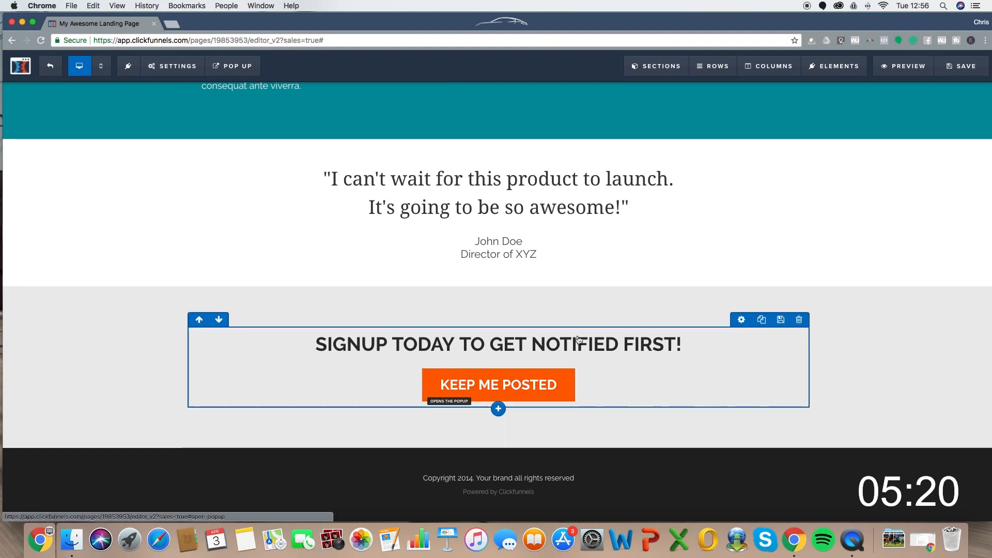
scroll(542, 325, up, 20)
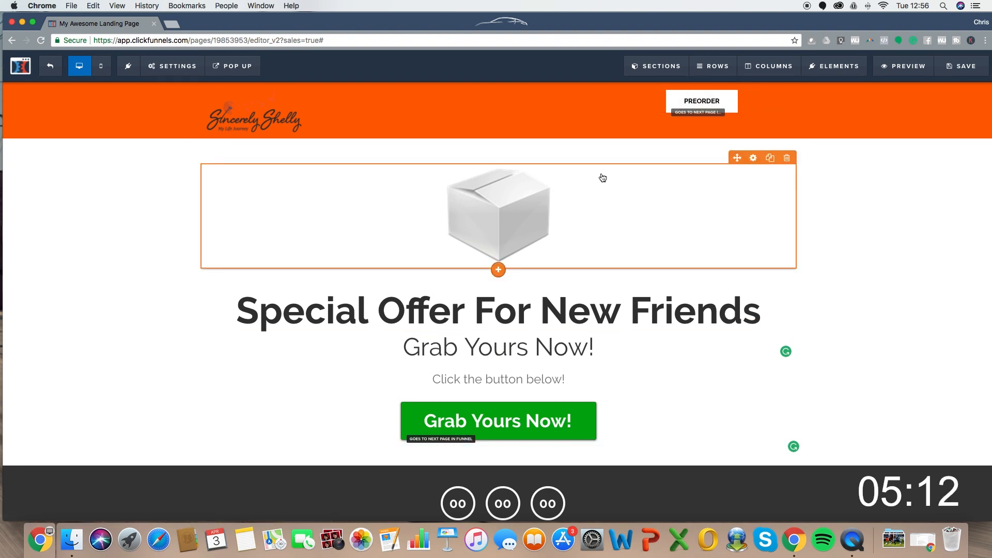
scroll(826, 219, down, 10)
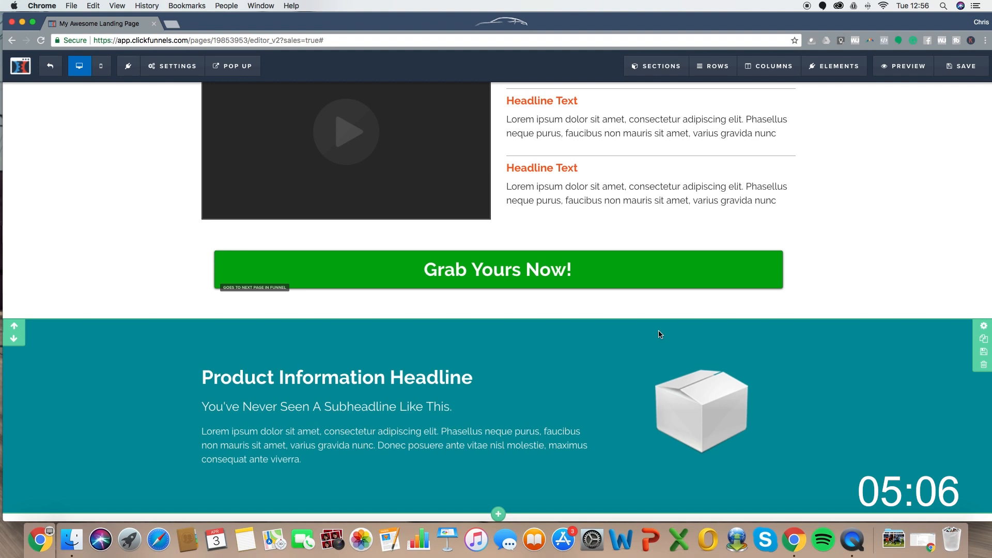
scroll(719, 248, up, 10)
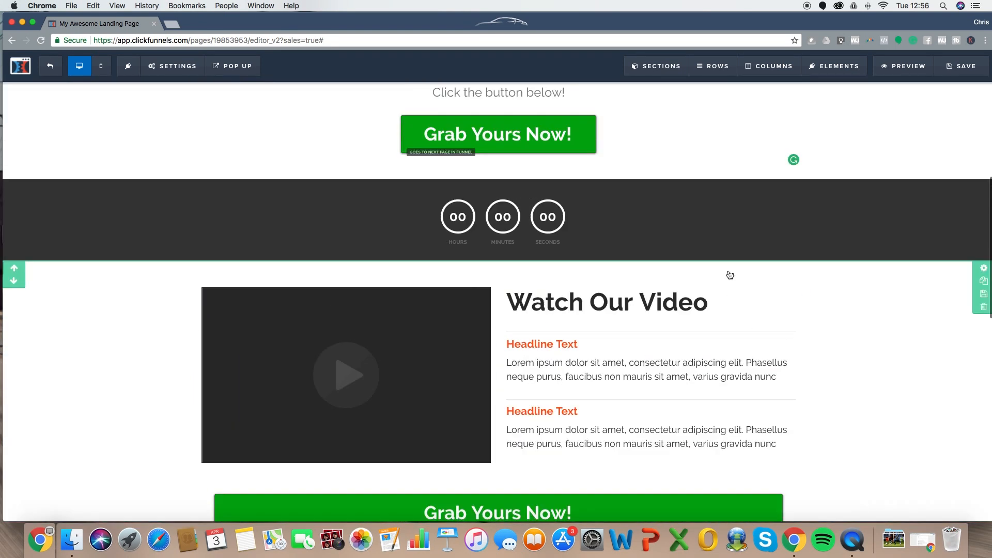
scroll(707, 305, up, 2)
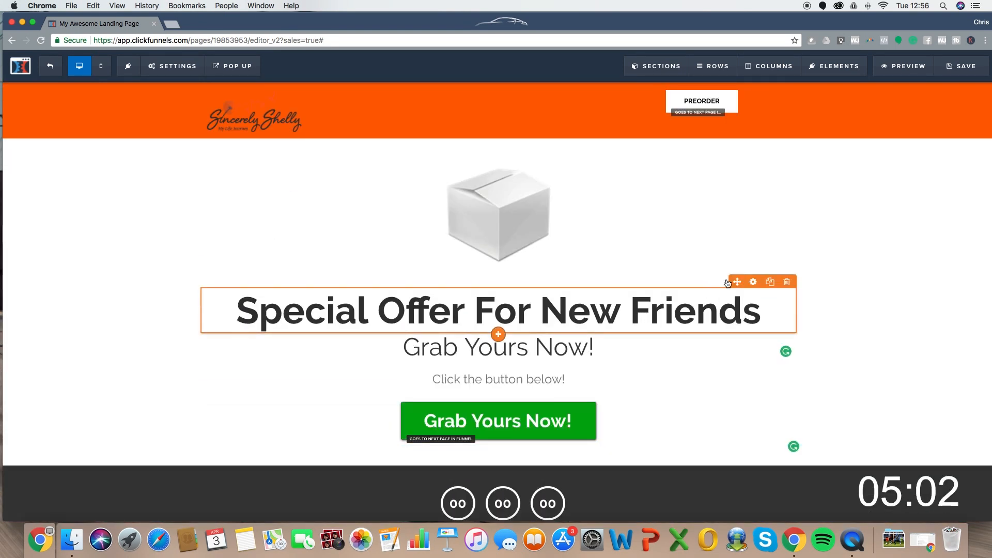
scroll(801, 241, down, 8)
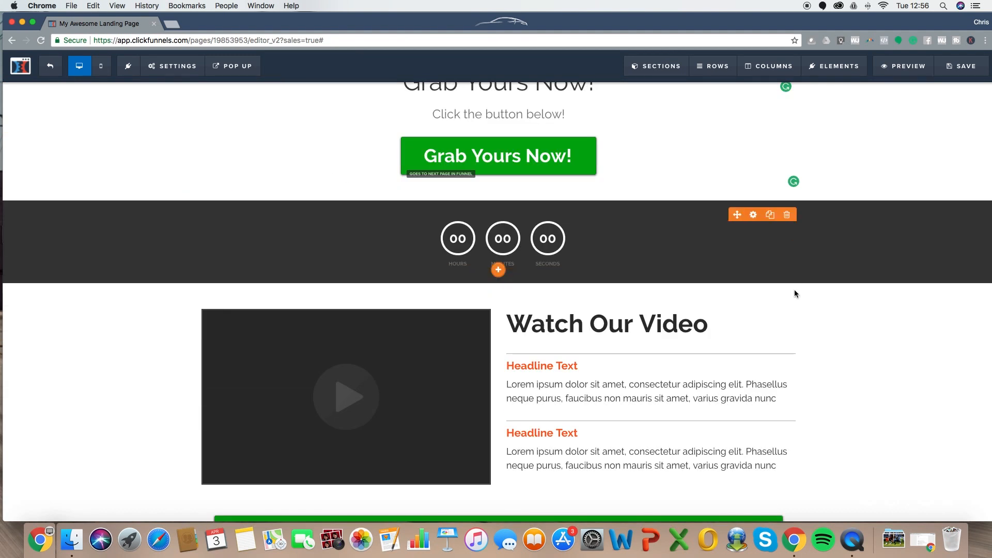
scroll(795, 293, up, 8)
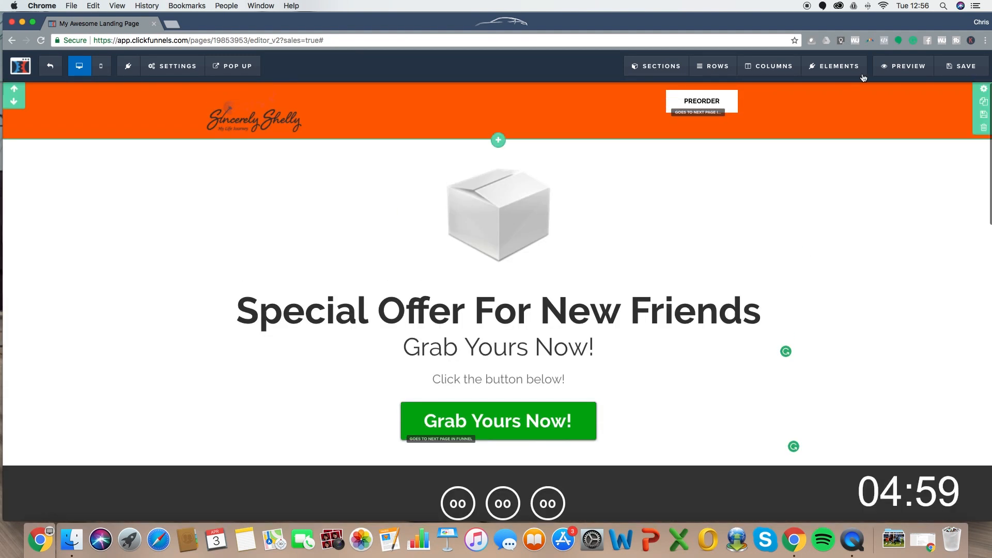
- Save, set SEO title and description to 'Special Offer New Friends', edit keywords, then exit the editor
click(958, 67)
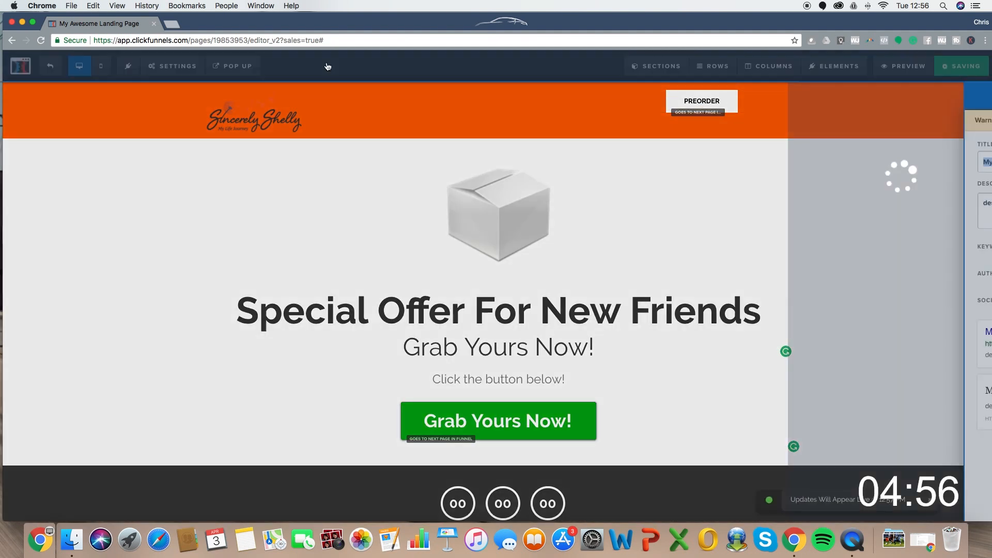
text(S)
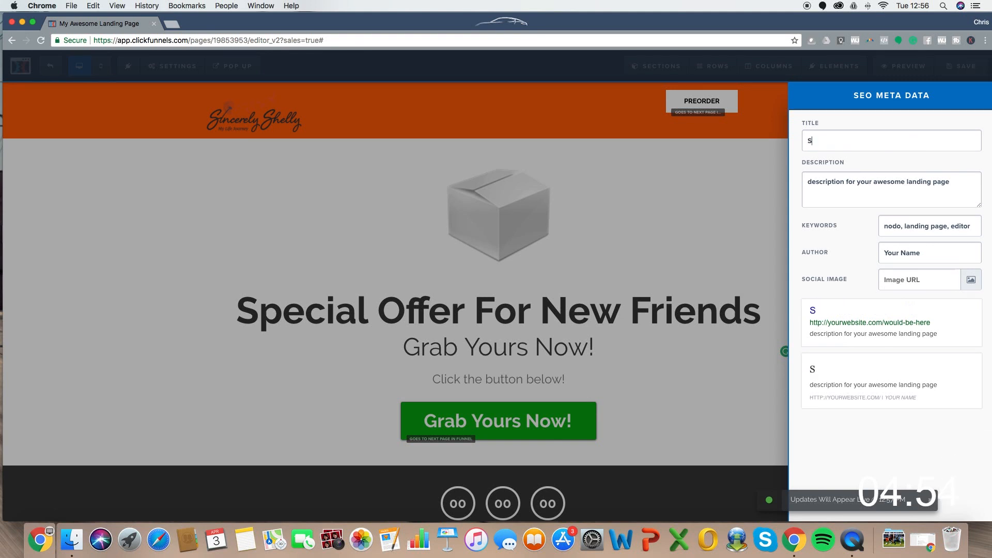
text(pecial Offer New Freids)
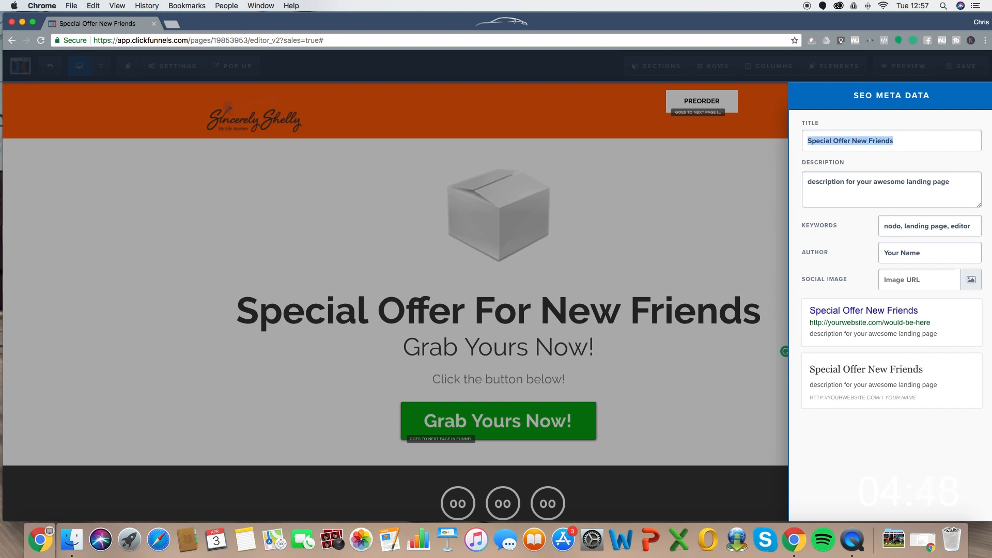
click(937, 181)
key(super+a)
text(Special Offer New Friends)
double_click(911, 226)
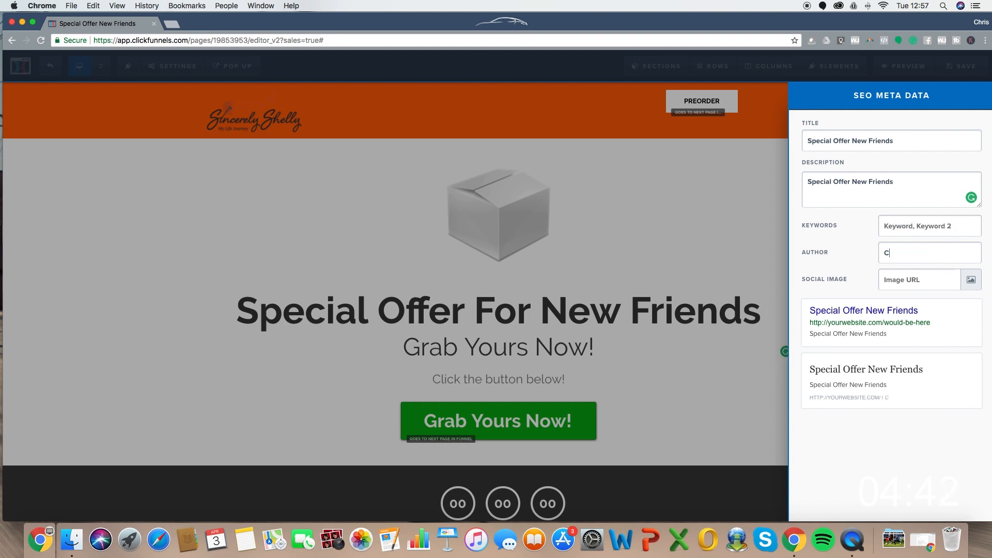
click(666, 257)
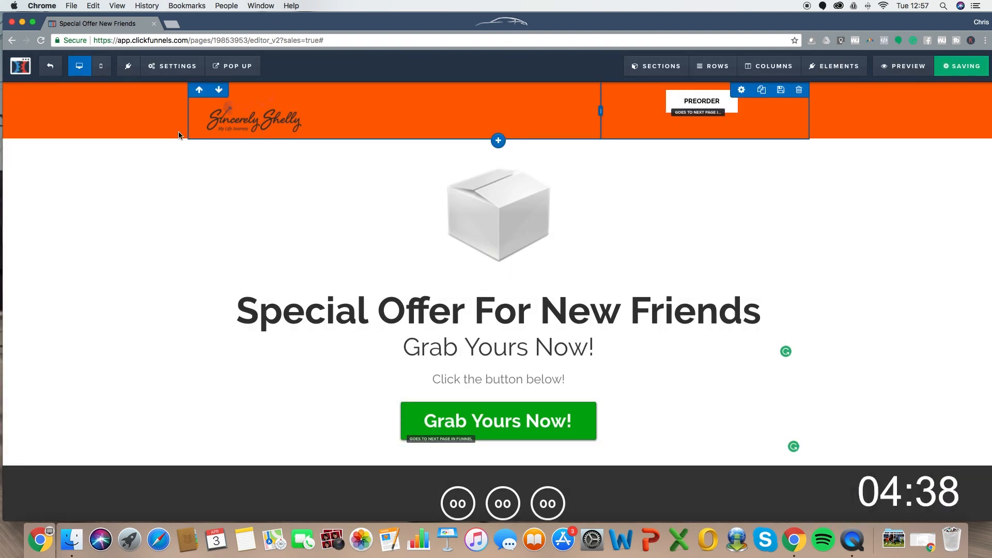
click(52, 66)
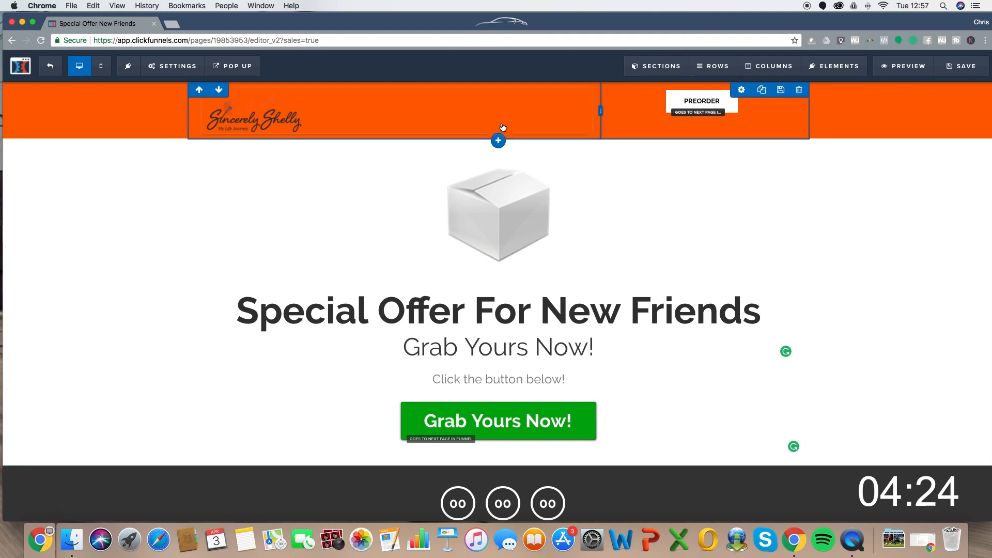
- Insert a new section above the orange header with a single-column row and a Headline element
click(498, 141)
click(803, 110)
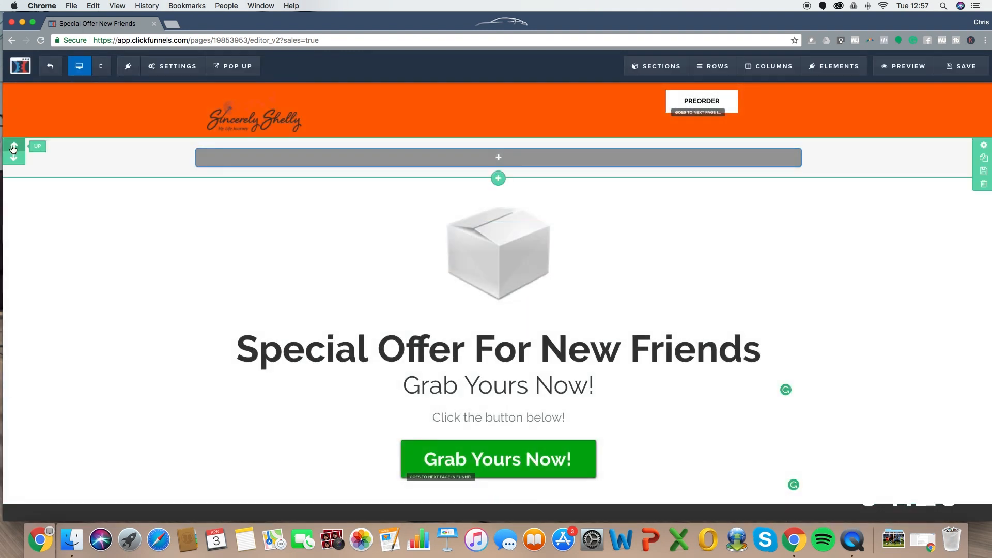
click(13, 147)
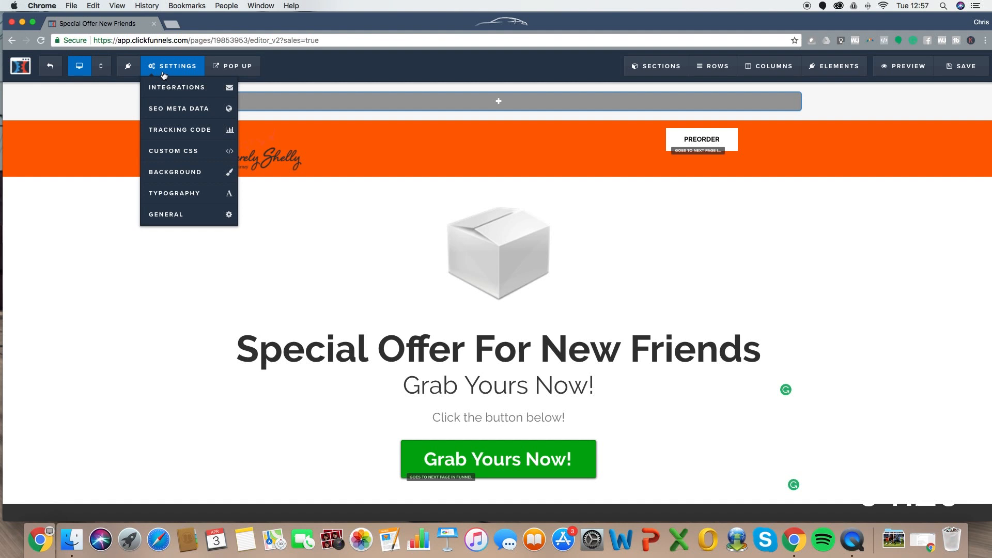
click(486, 101)
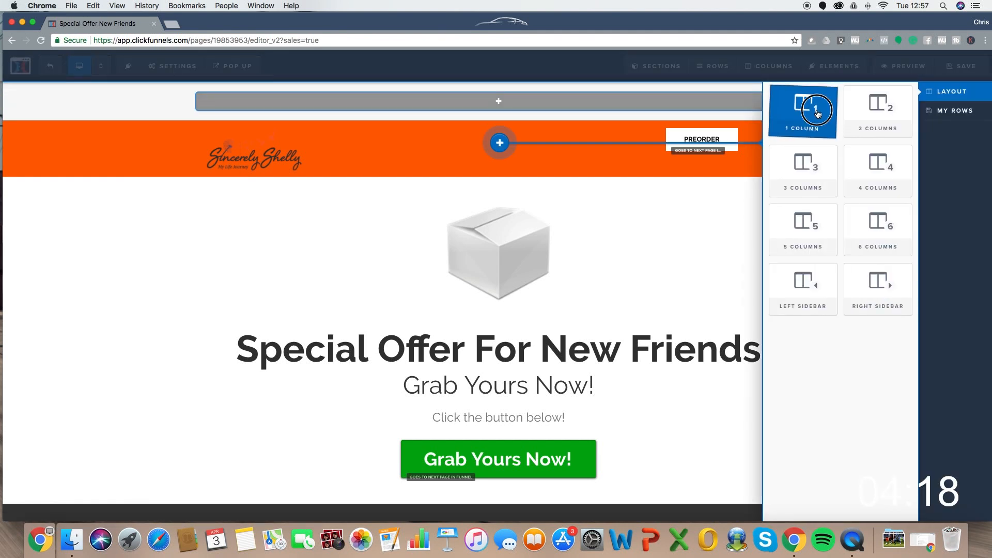
click(809, 105)
click(498, 109)
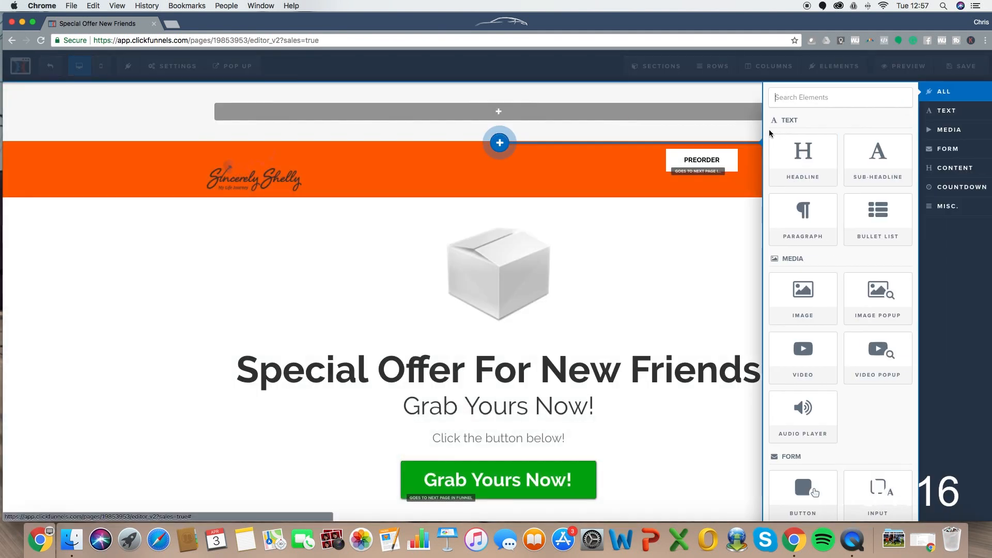
click(868, 166)
- Make the headline read 'Your Free Thing Is On Its Way... Check Your Email In 5 Mins' at size 24
click(560, 116)
triple_click(516, 115)
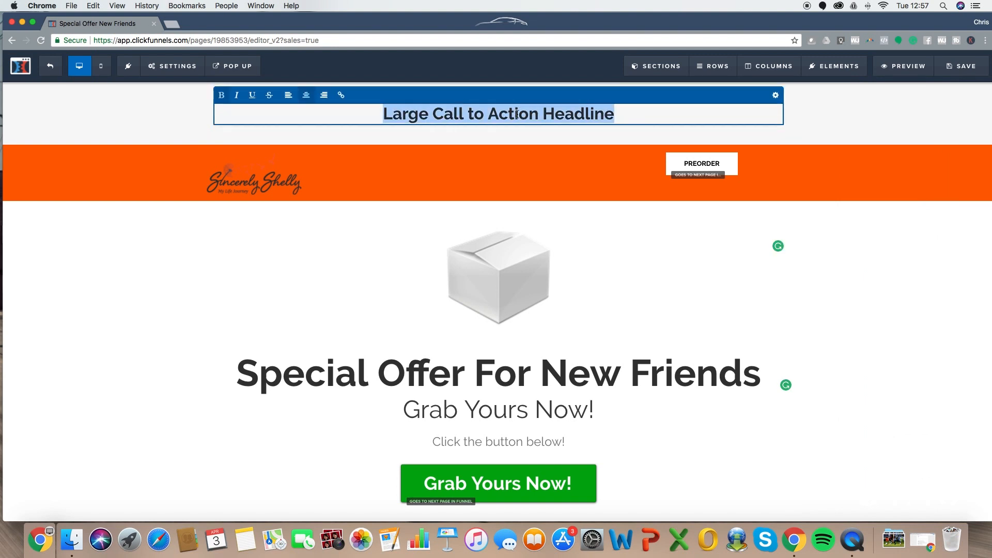
text(Your Free Thing Is On ITd )
text(W)
key(BackSpace)
key(BackSpace)
key(BackSpace)
key(BackSpace)
text(ts Way.. Check your)
key(BackSpace)
key(BackSpace)
key(BackSpace)
key(BackSpace)
text(Your Email In 5 Mins)
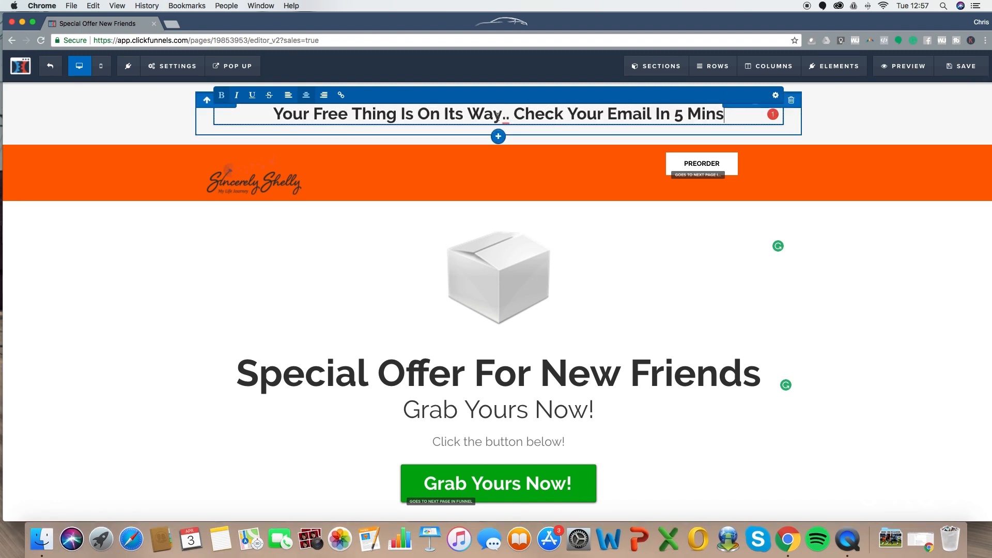
text(.)
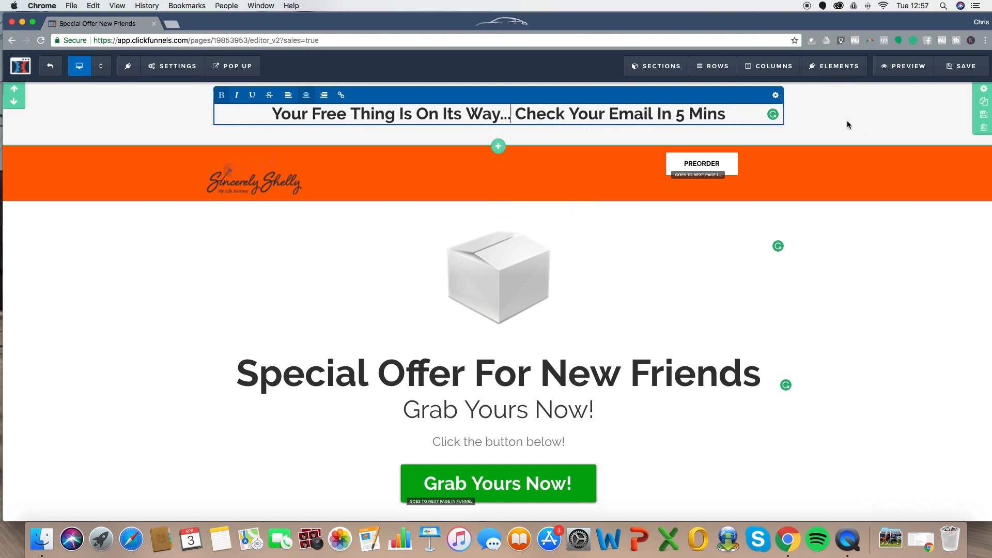
click(773, 96)
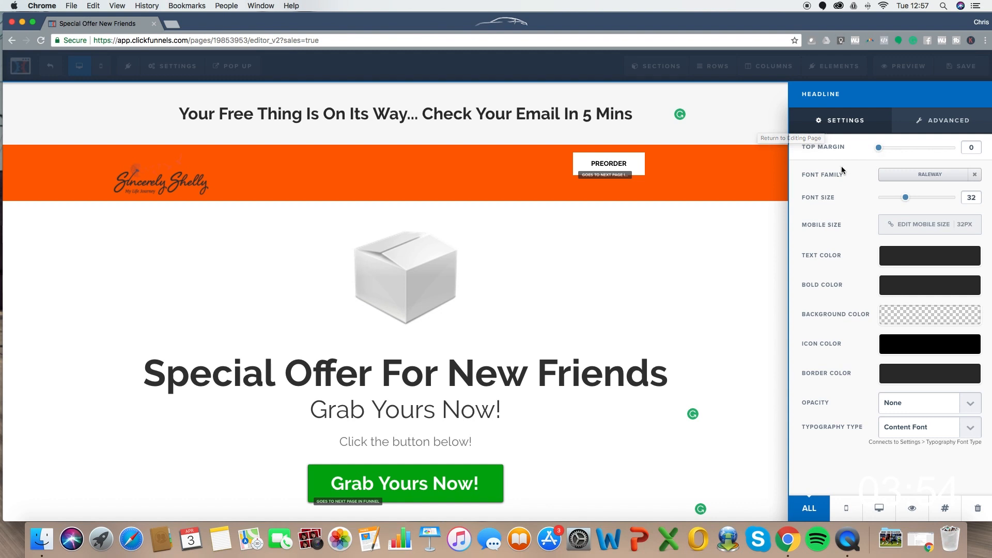
drag(904, 198, 894, 202)
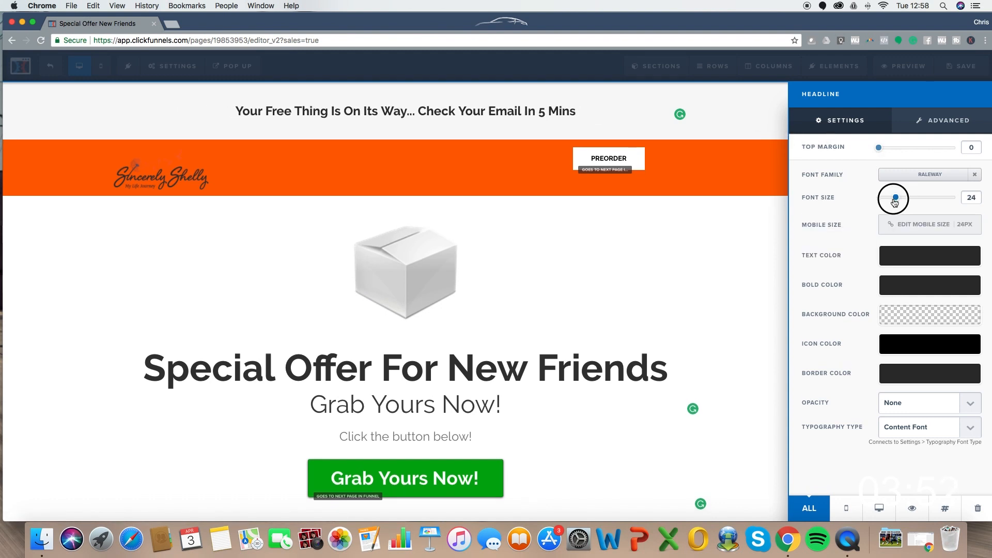
click(506, 118)
- Reduce the banner section's padding and give it a teal #42b99f background with white text
click(982, 94)
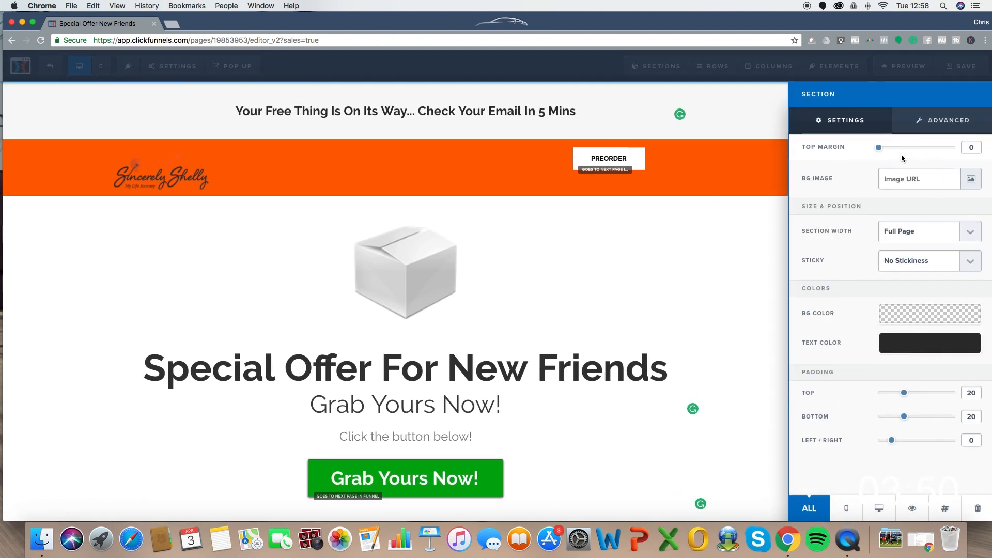
mouse_move(903, 393)
mouse_down()
mouse_move(892, 394)
mouse_move(892, 418)
mouse_move(894, 398)
mouse_up()
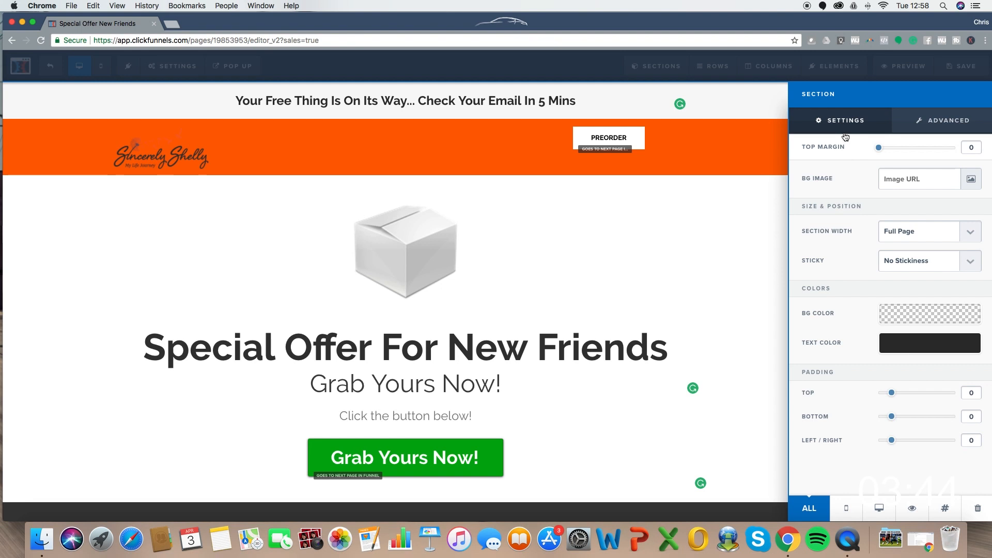
click(543, 120)
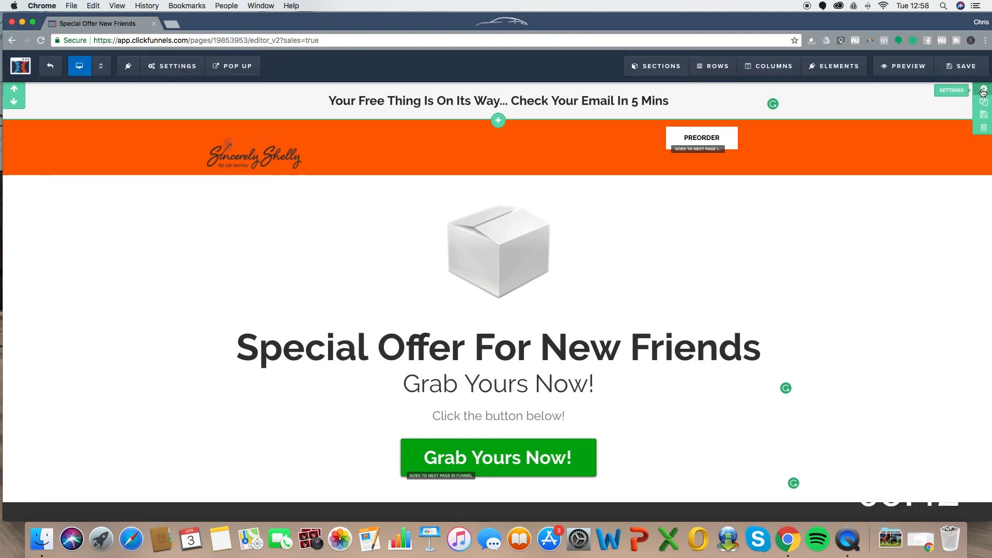
click(983, 91)
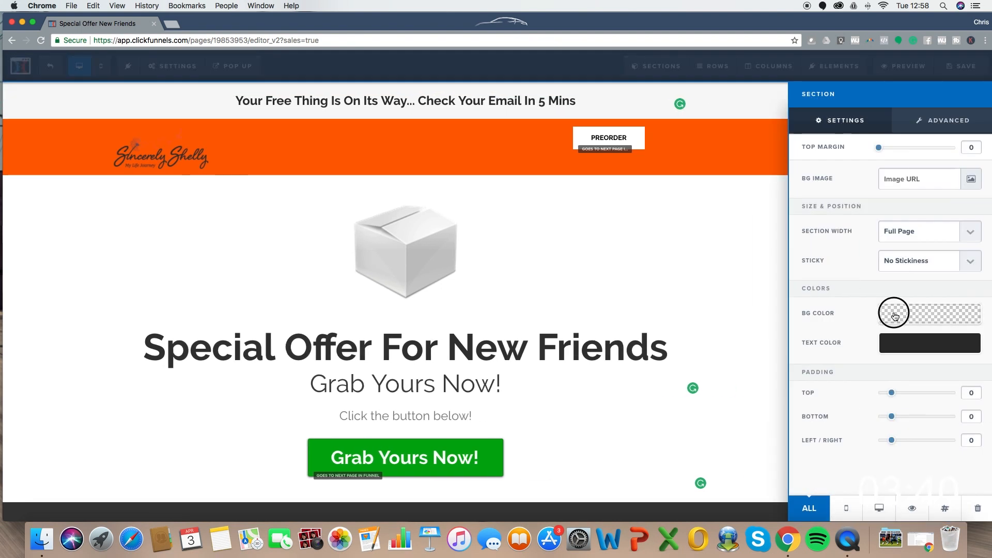
click(894, 316)
click(830, 364)
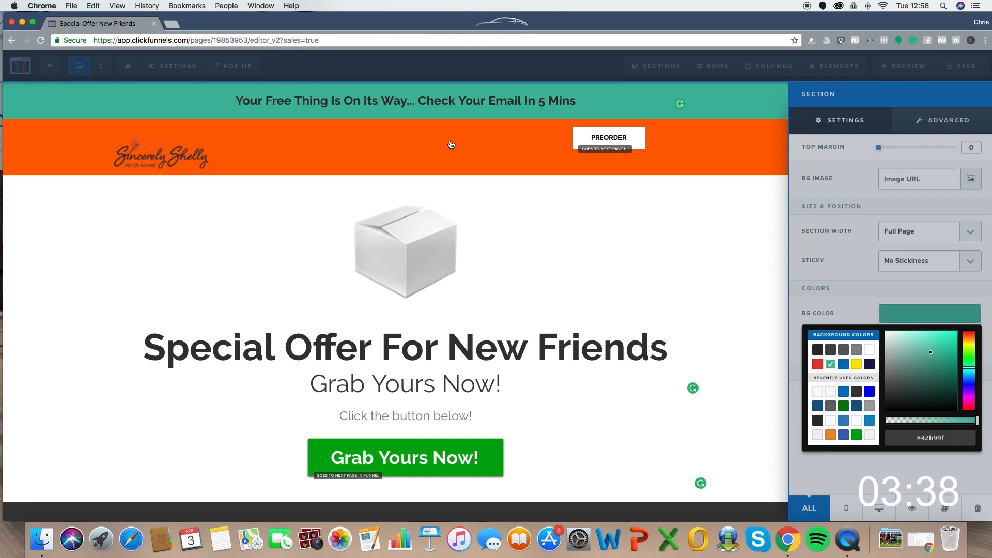
click(900, 206)
click(916, 316)
click(915, 316)
click(901, 350)
click(869, 379)
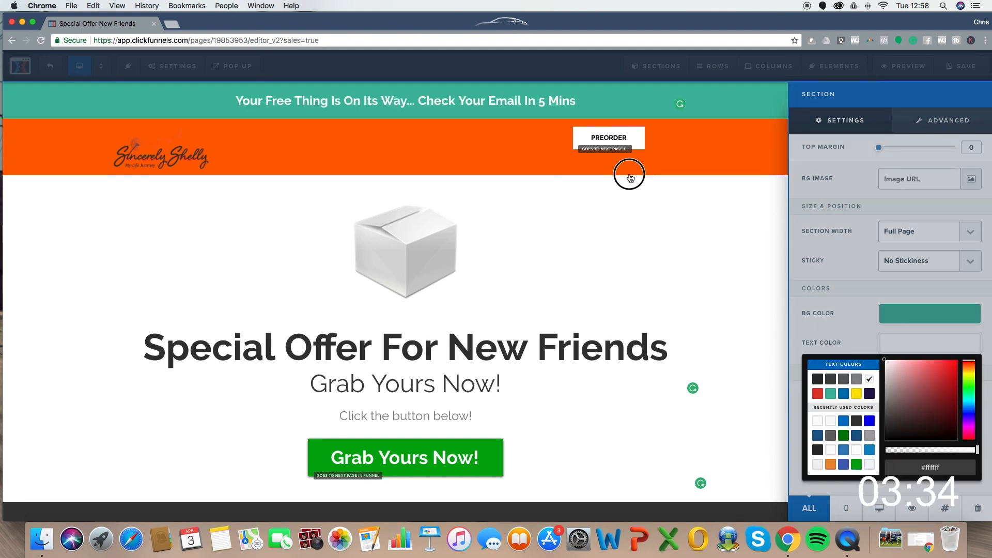
click(629, 172)
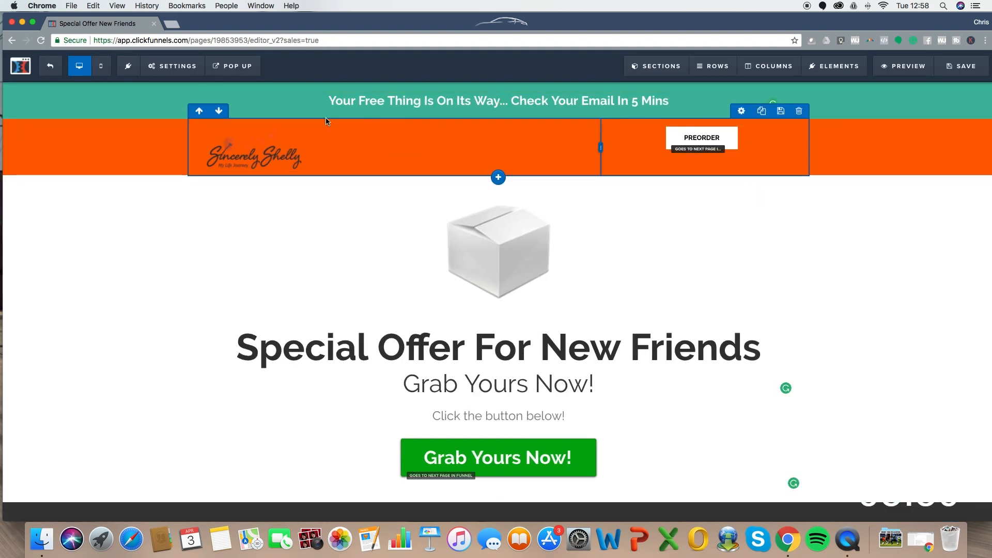
- Check the page and save the sales page
scroll(566, 212, down, 1)
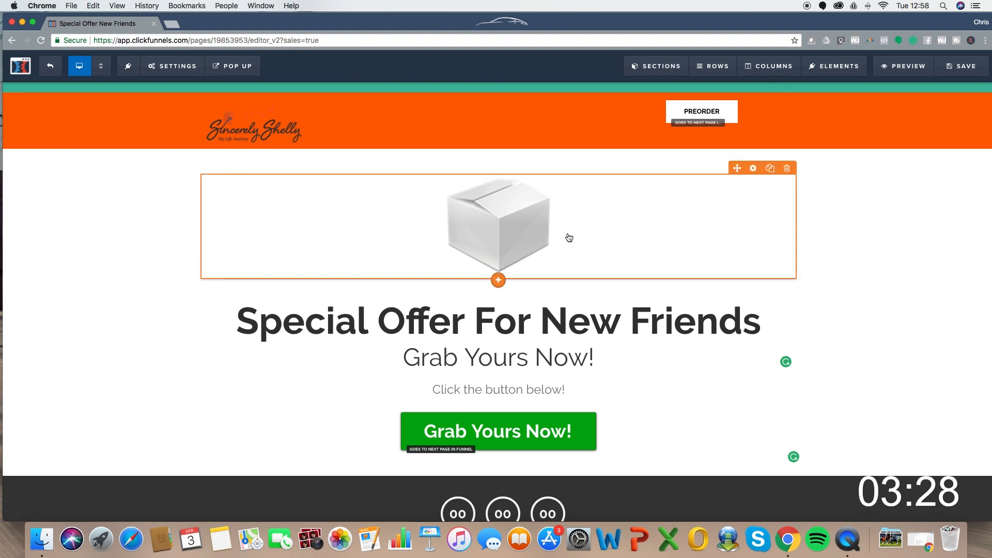
scroll(567, 237, down, 4)
scroll(573, 258, up, 5)
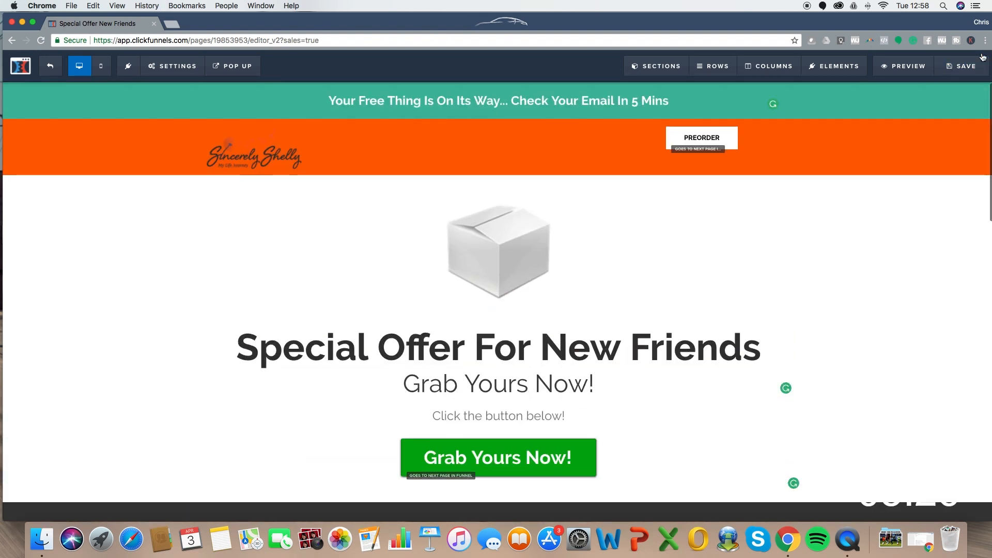
click(954, 70)
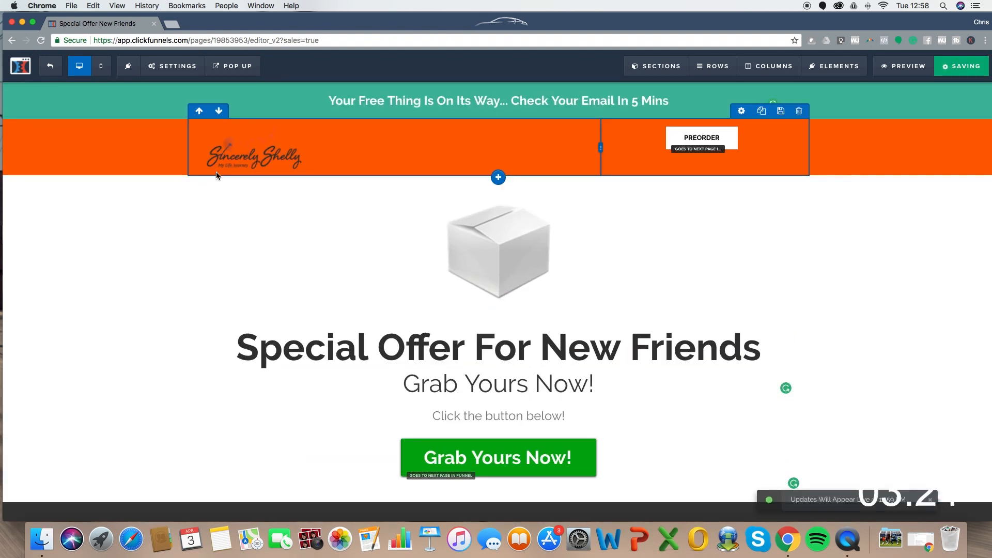
- Return to the funnel overview and open the Order Form step's template choices
click(52, 74)
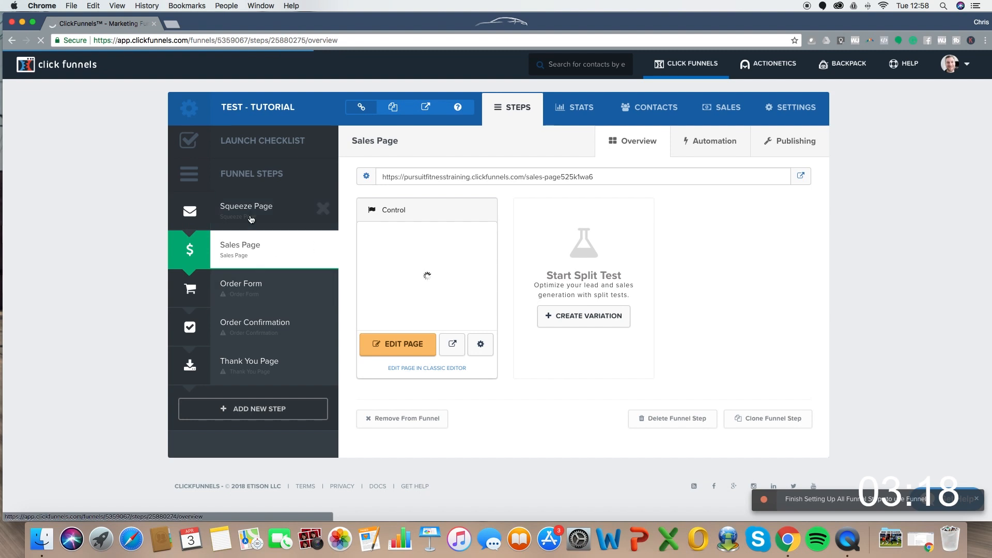
click(268, 292)
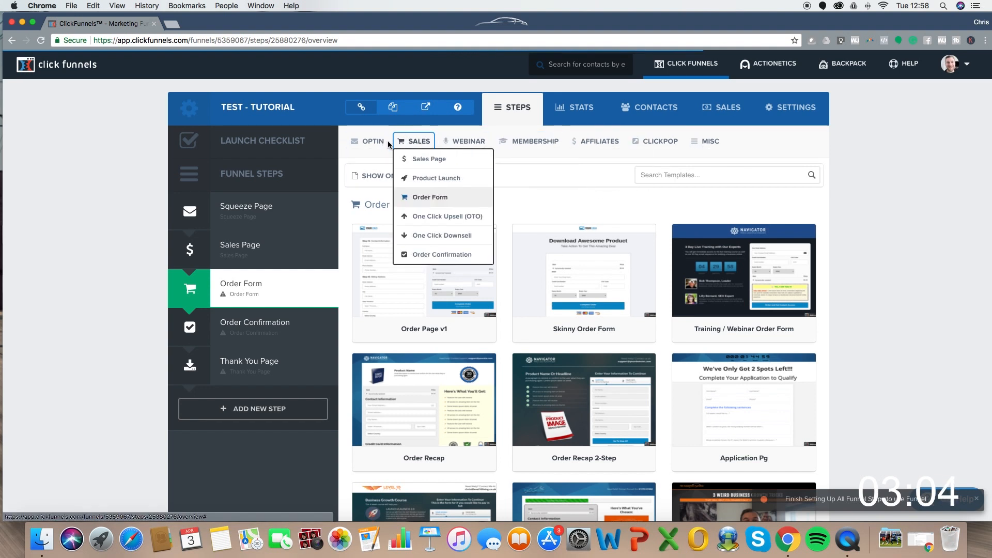
mouse_move(373, 144)
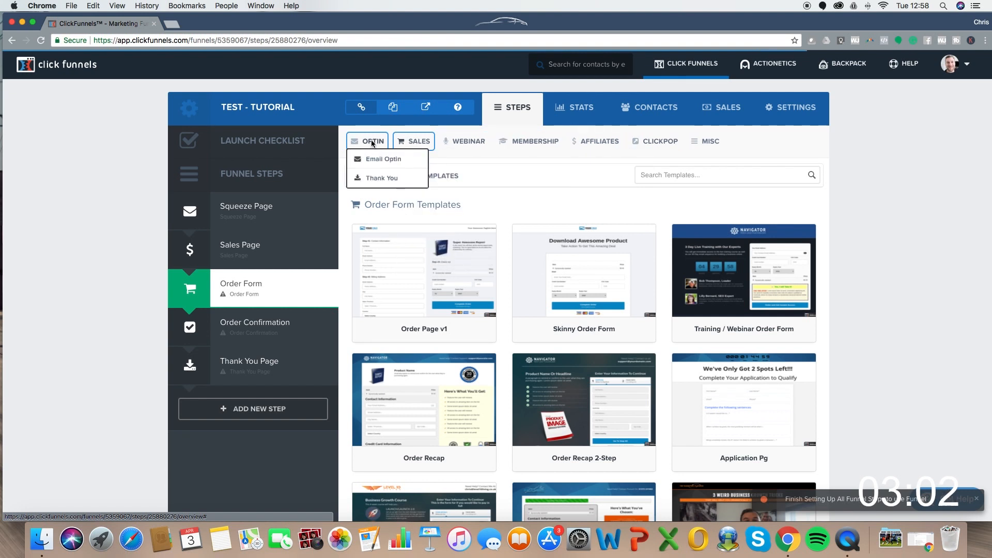
mouse_move(415, 141)
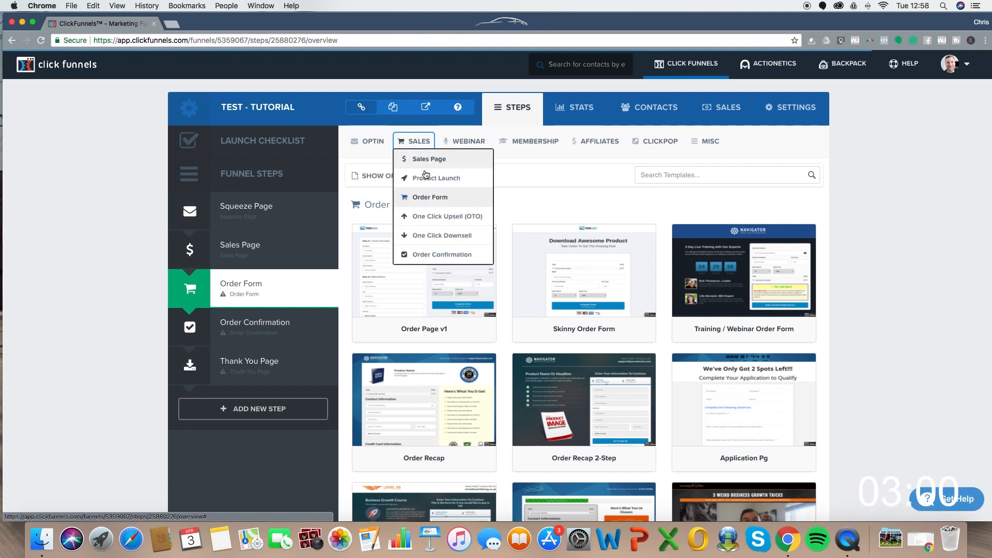
mouse_move(463, 144)
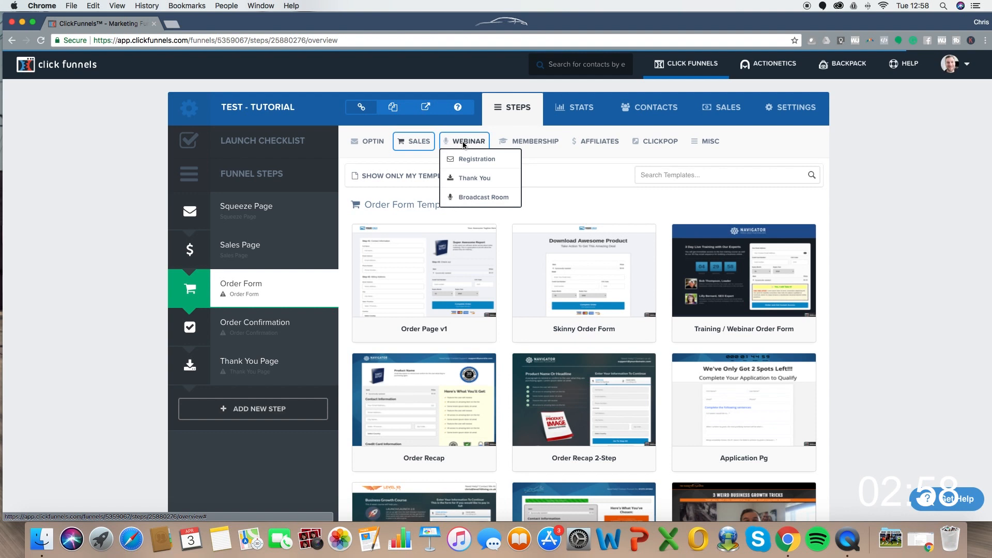
mouse_move(590, 143)
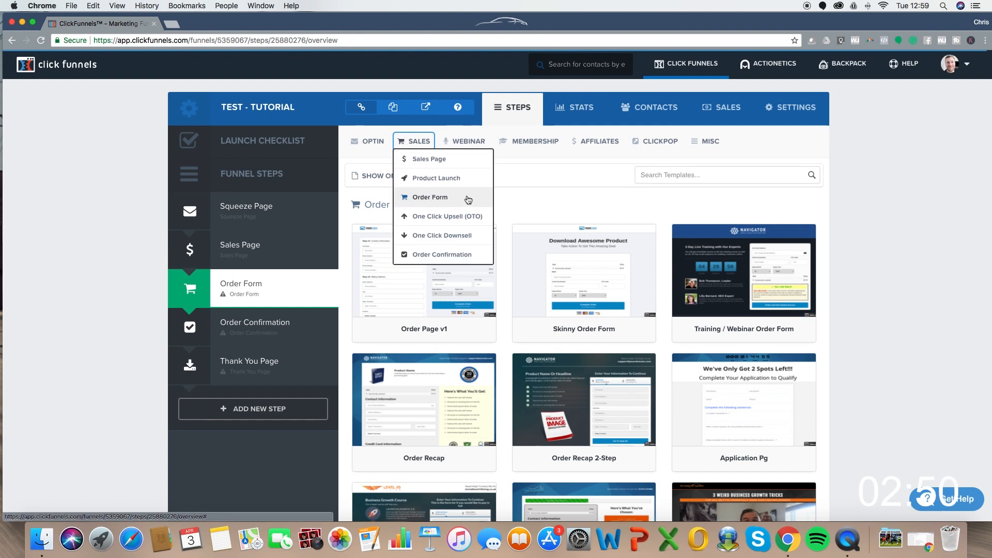
- Apply the Order Recap 2-Step template and open the Order Form page in the editor
scroll(894, 219, down, 3)
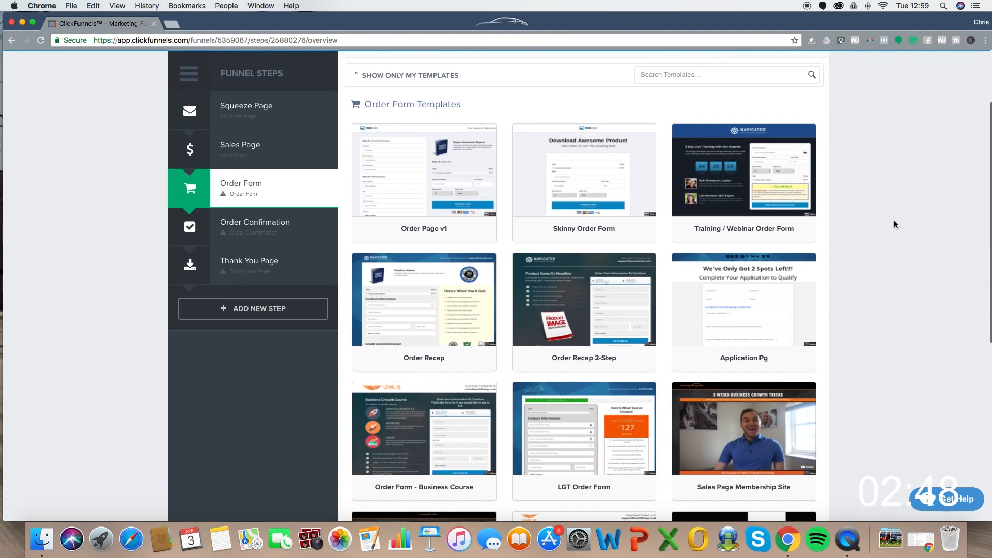
scroll(912, 247, down, 5)
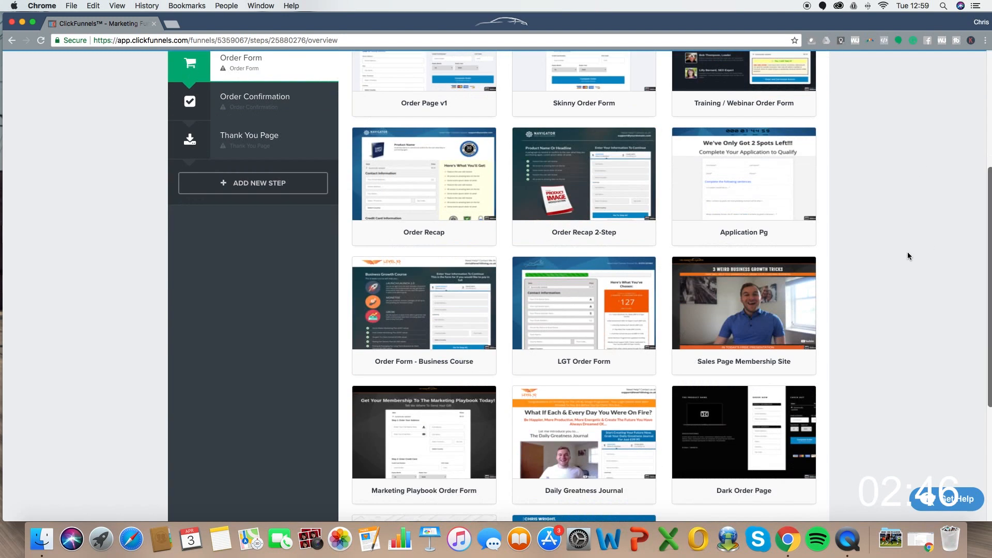
scroll(909, 268, down, 5)
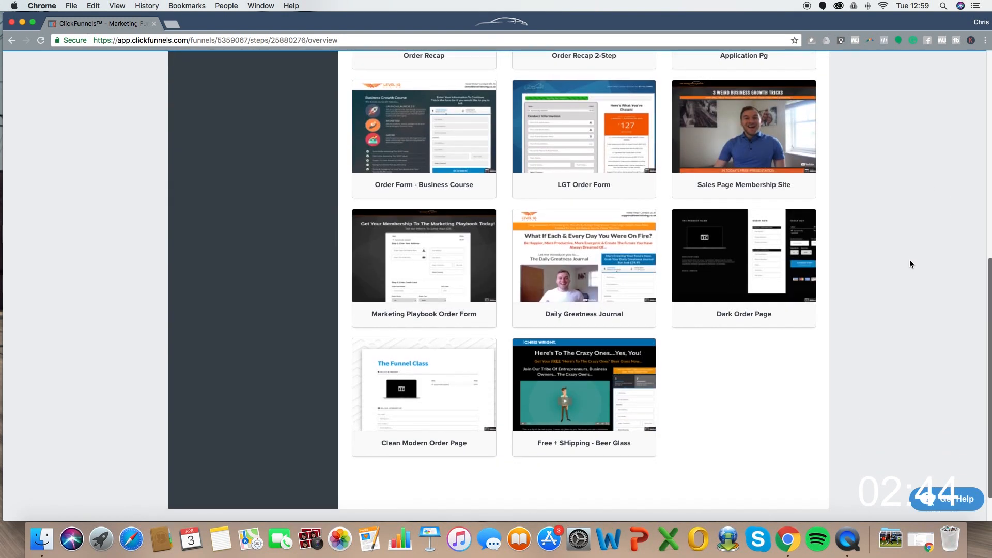
scroll(908, 261, up, 10)
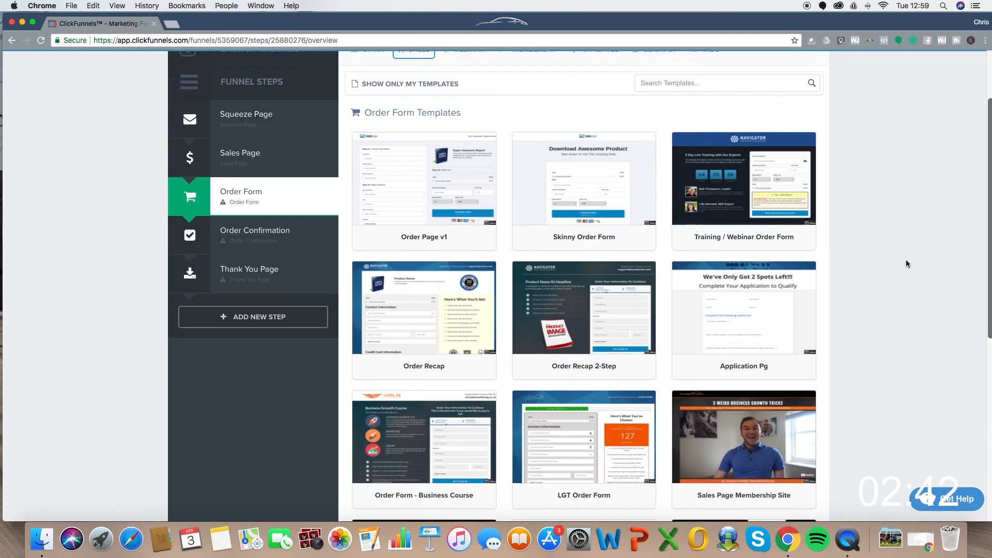
scroll(906, 263, up, 2)
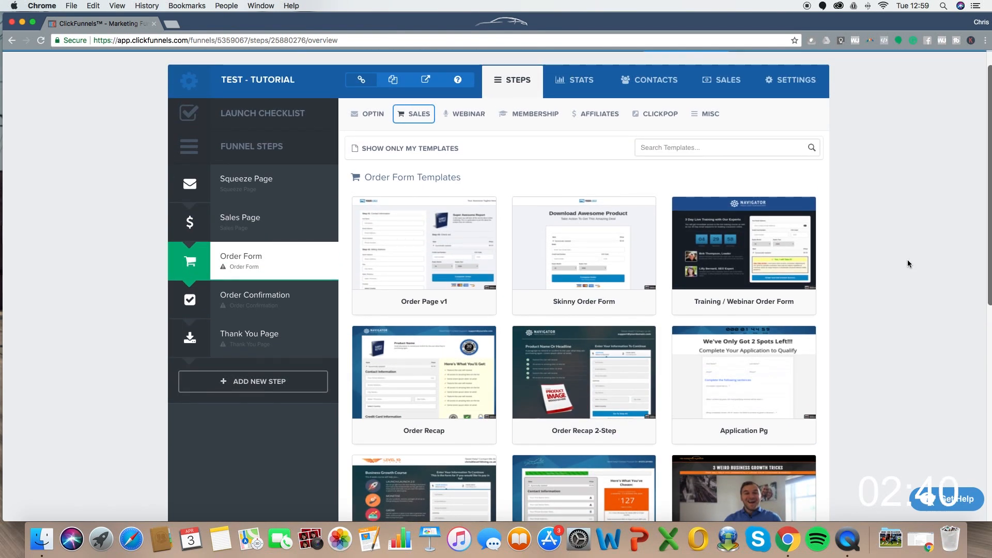
scroll(908, 265, down, 3)
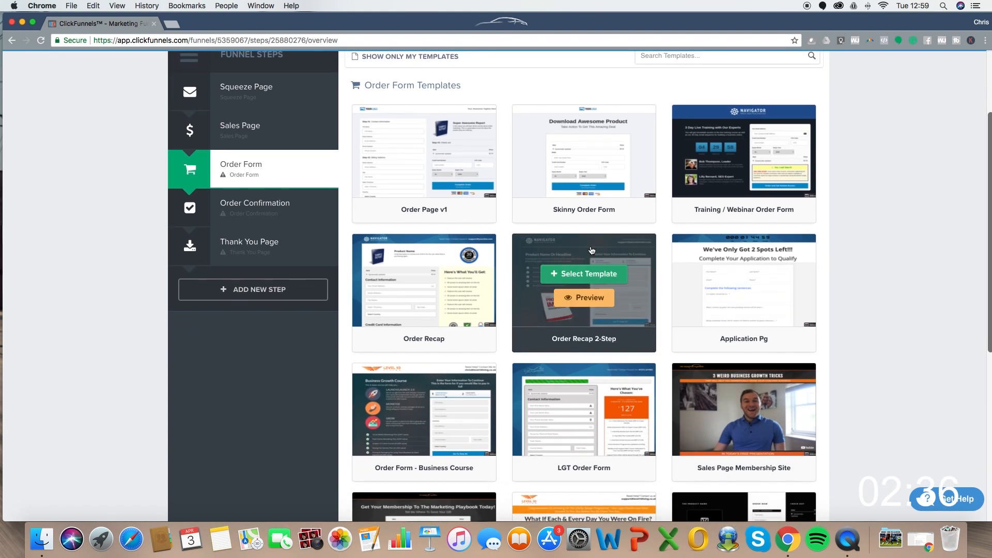
click(585, 274)
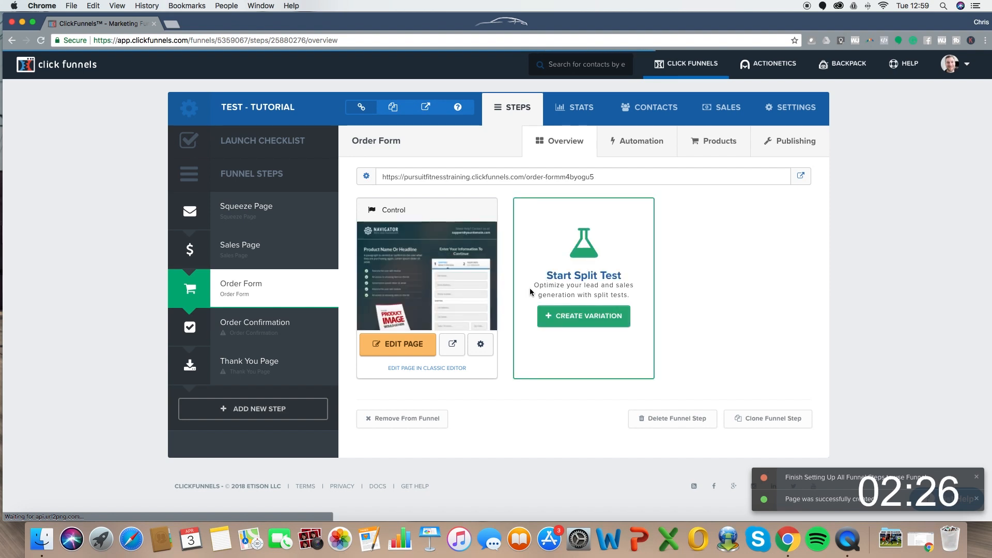
click(399, 345)
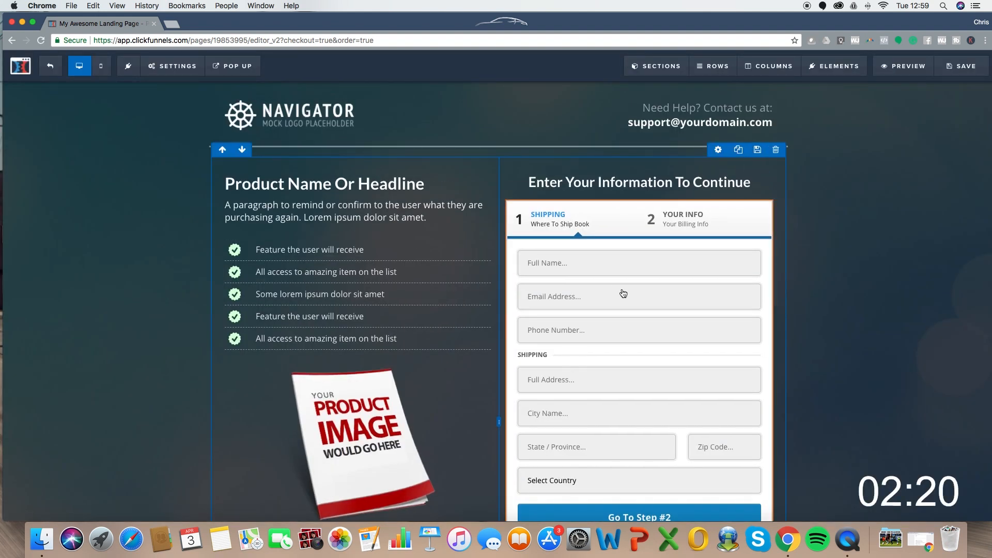
- Set the checkout form's Toggle Shipping option to Hide Shipping
scroll(686, 230, down, 3)
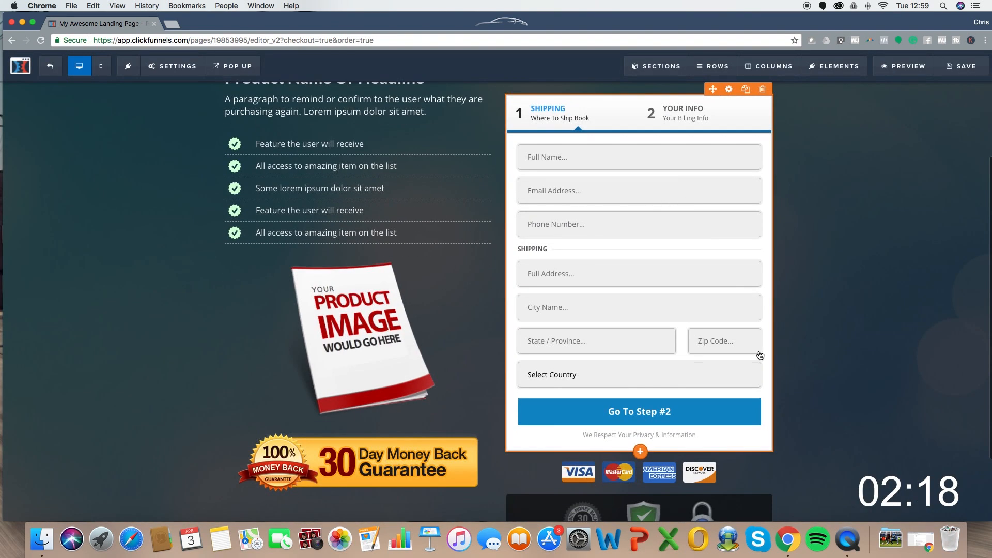
scroll(627, 190, up, 1)
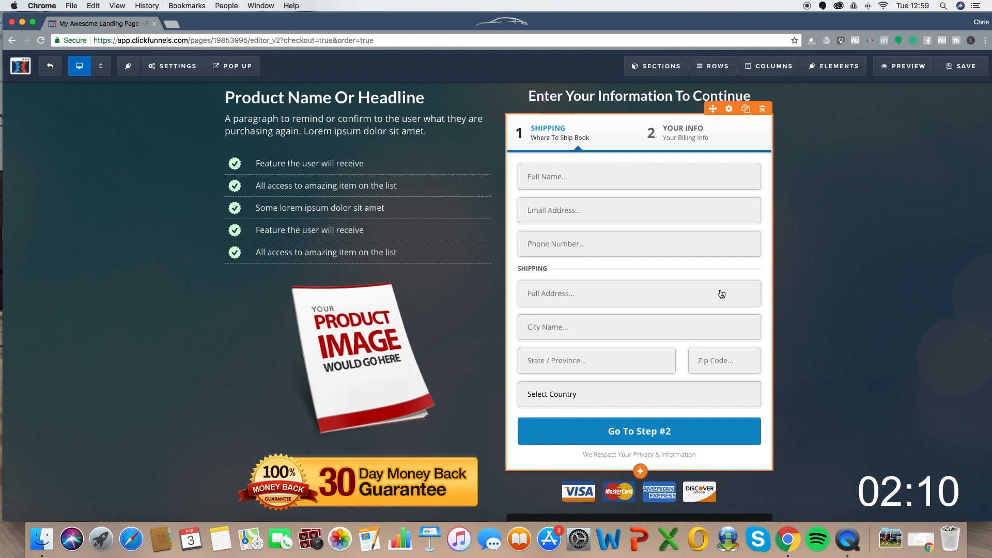
click(728, 109)
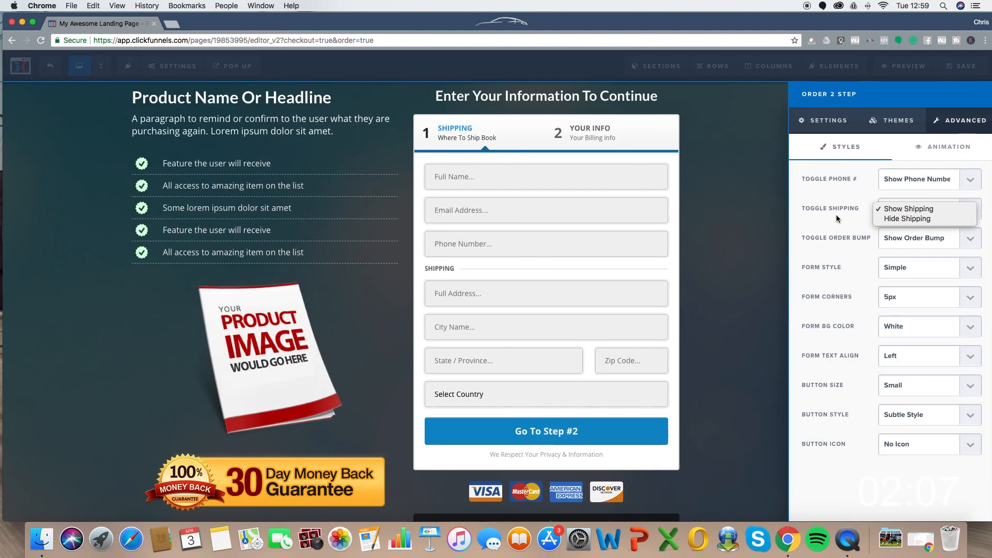
click(902, 219)
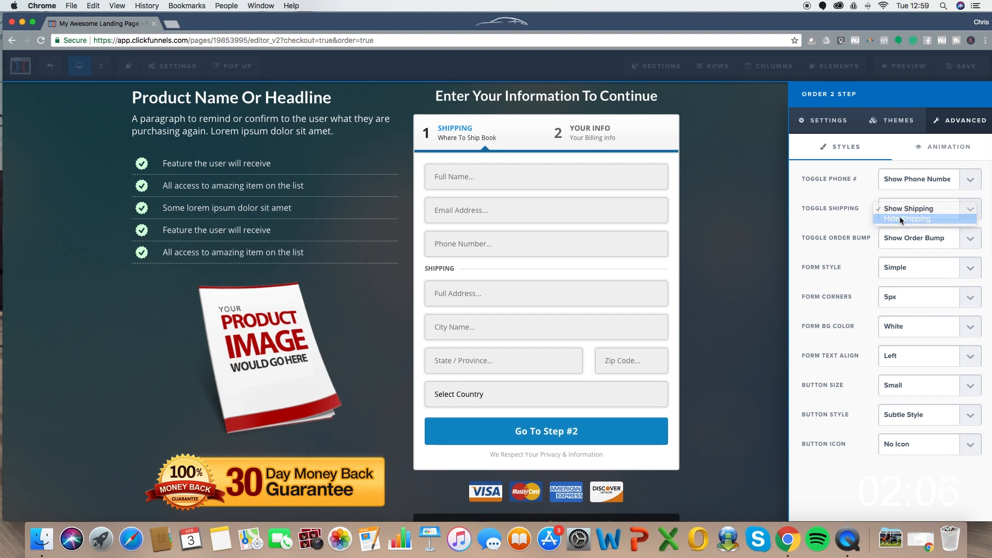
click(539, 185)
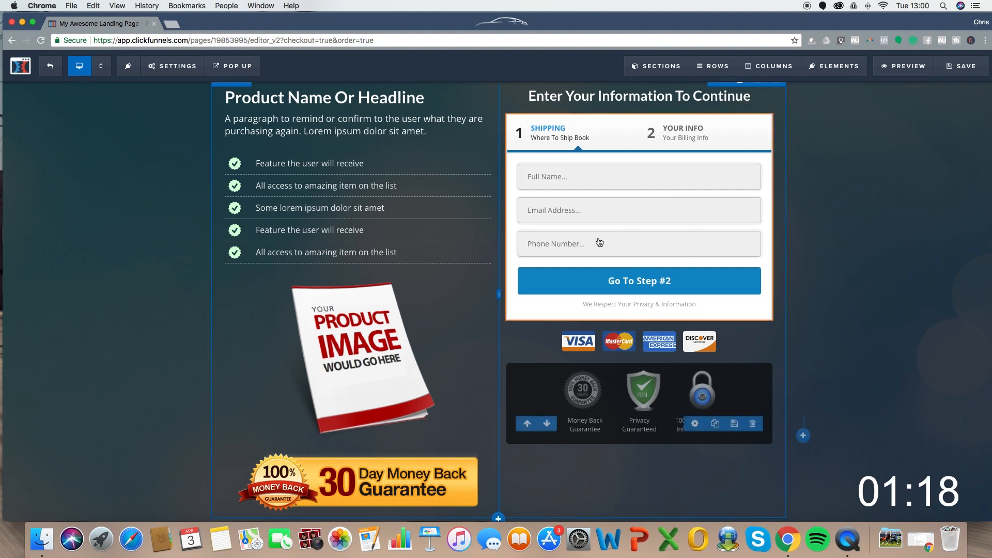
- Clear the page's background image URL and try a white background colour
scroll(268, 217, up, 4)
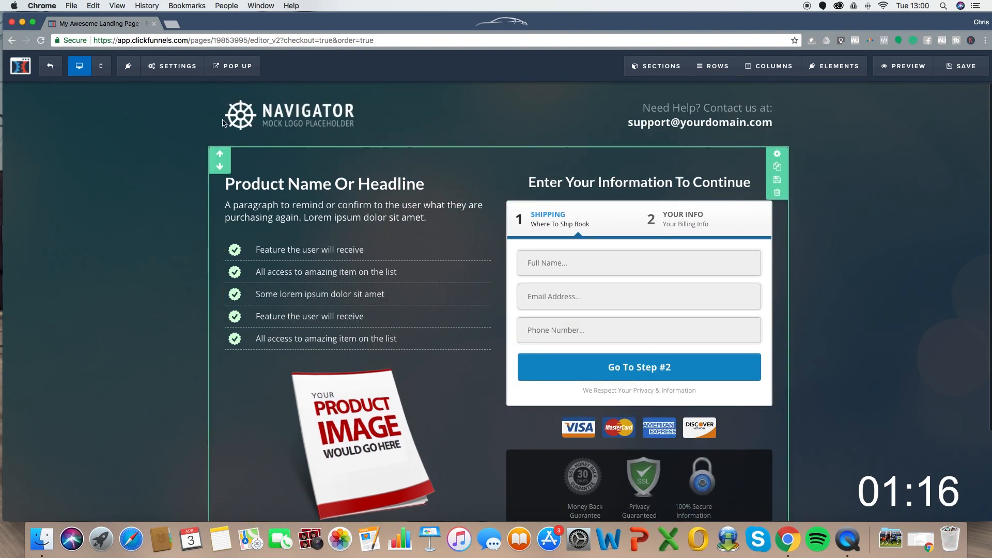
mouse_move(200, 71)
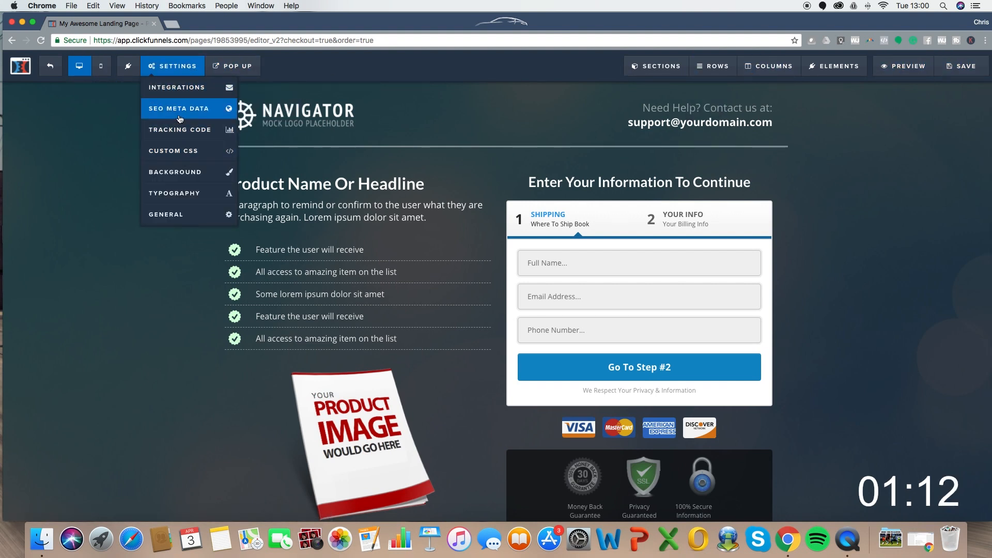
click(176, 172)
click(971, 131)
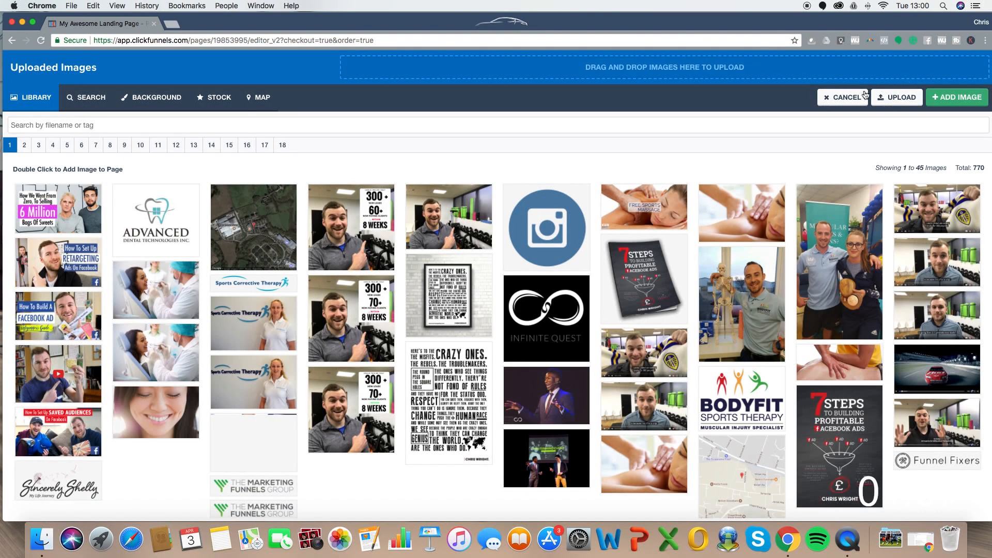
click(860, 97)
triple_click(906, 132)
key(BackSpace)
click(916, 187)
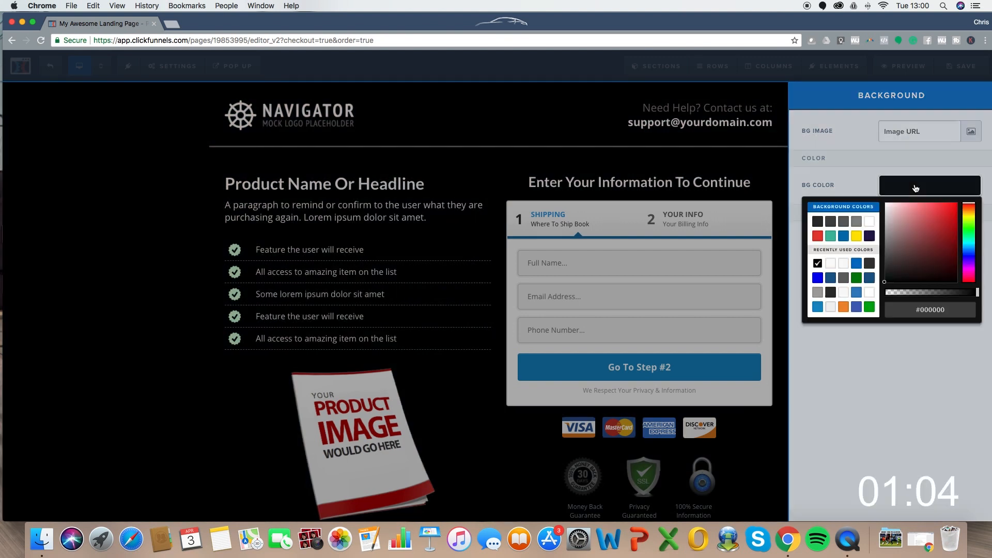
click(869, 222)
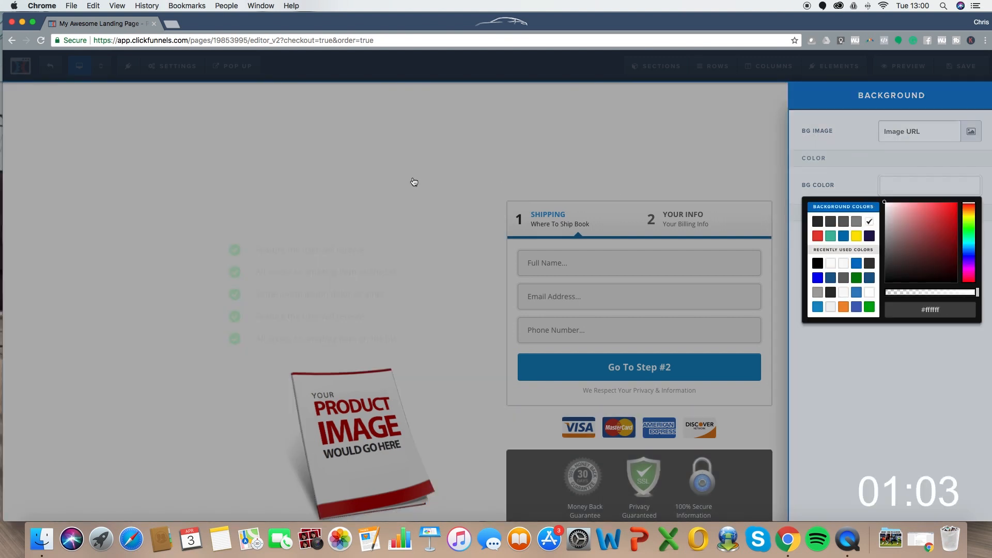
click(593, 130)
- Change the page background colour to a bright blue swatch
click(172, 65)
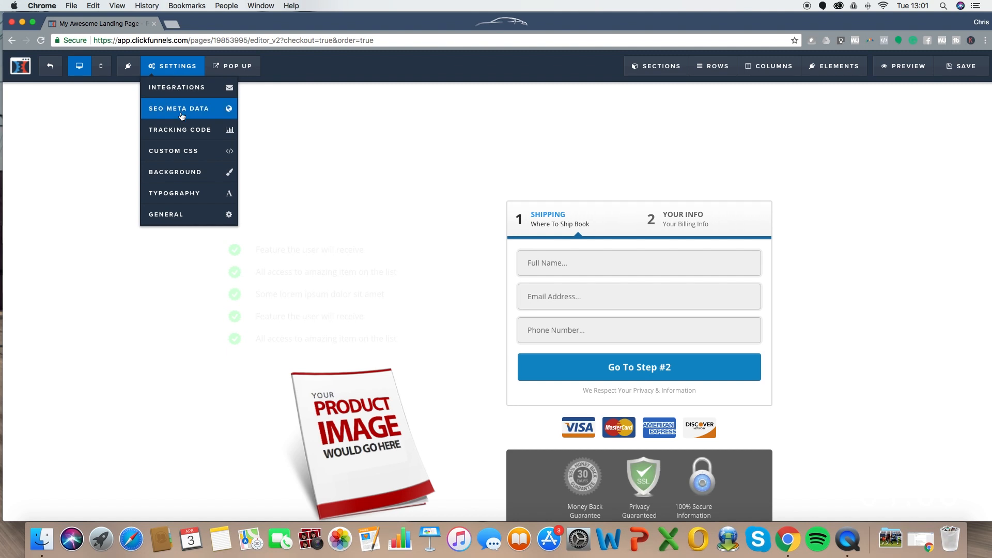
click(189, 177)
click(892, 186)
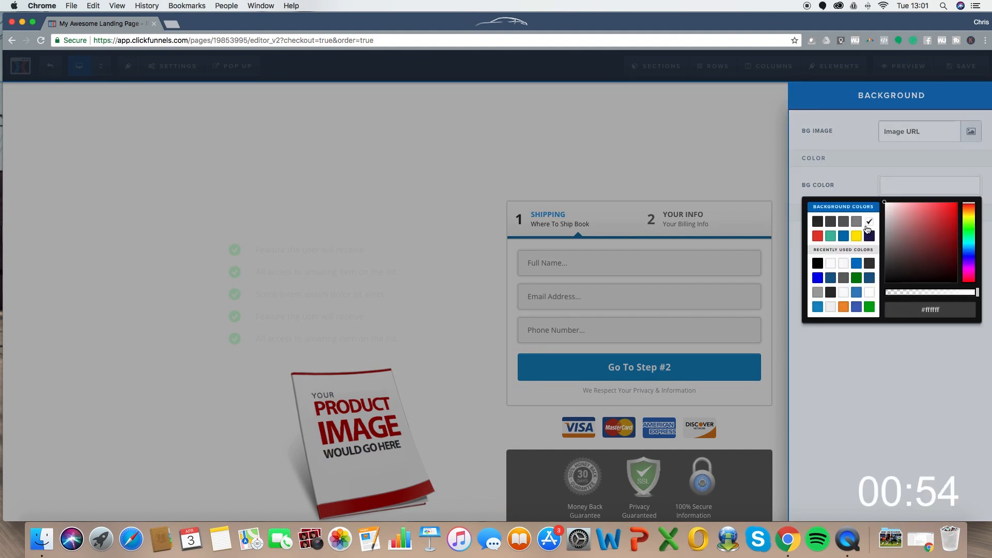
click(868, 280)
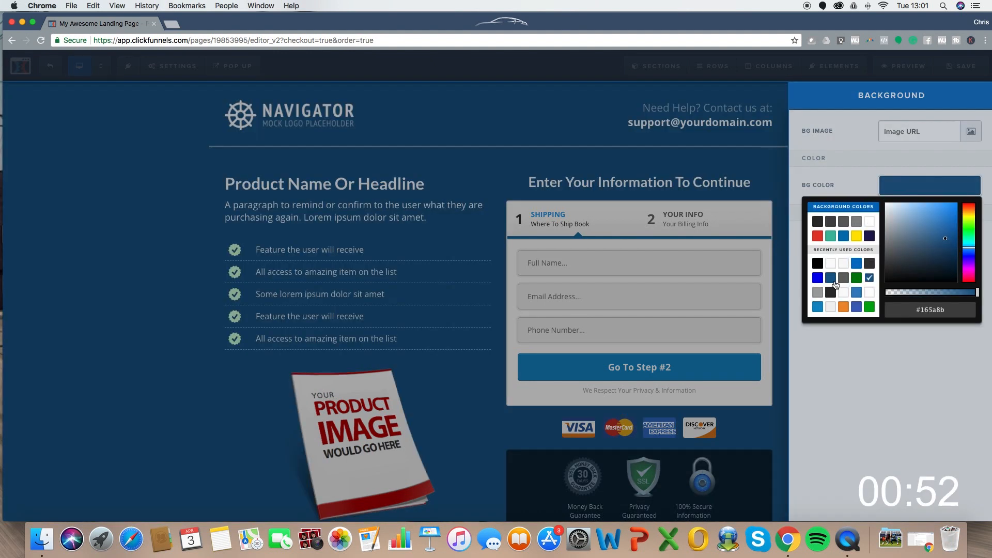
click(818, 305)
click(416, 168)
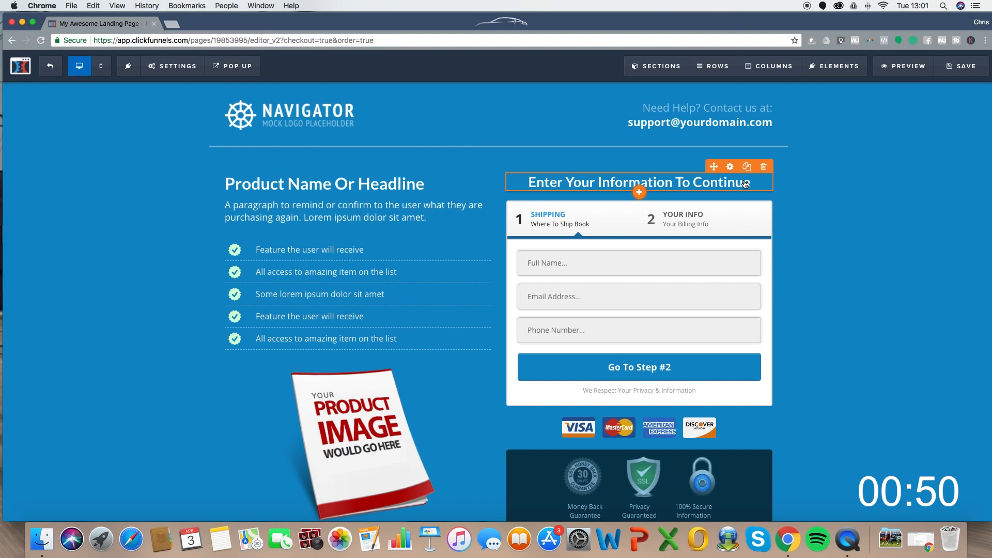
scroll(816, 214, down, 2)
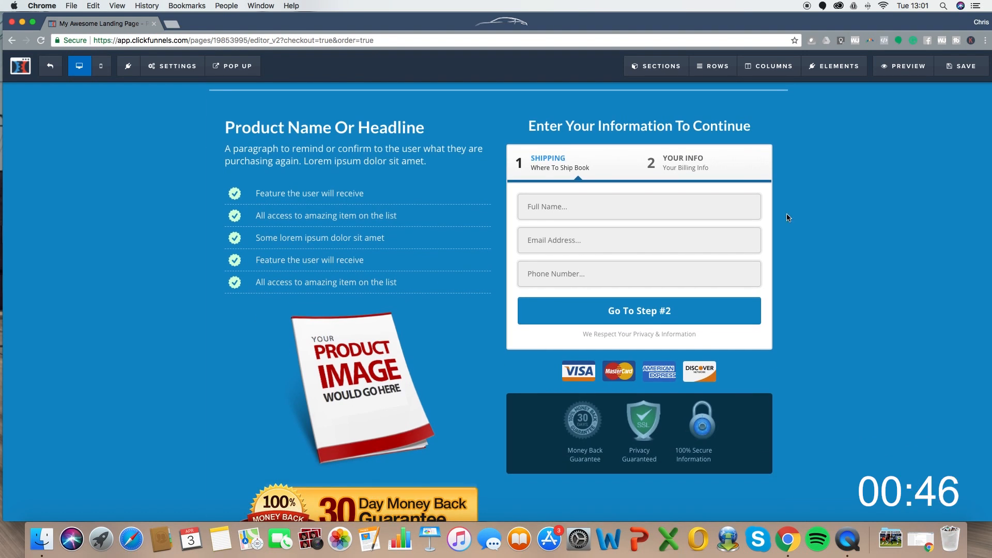
scroll(335, 155, up, 1)
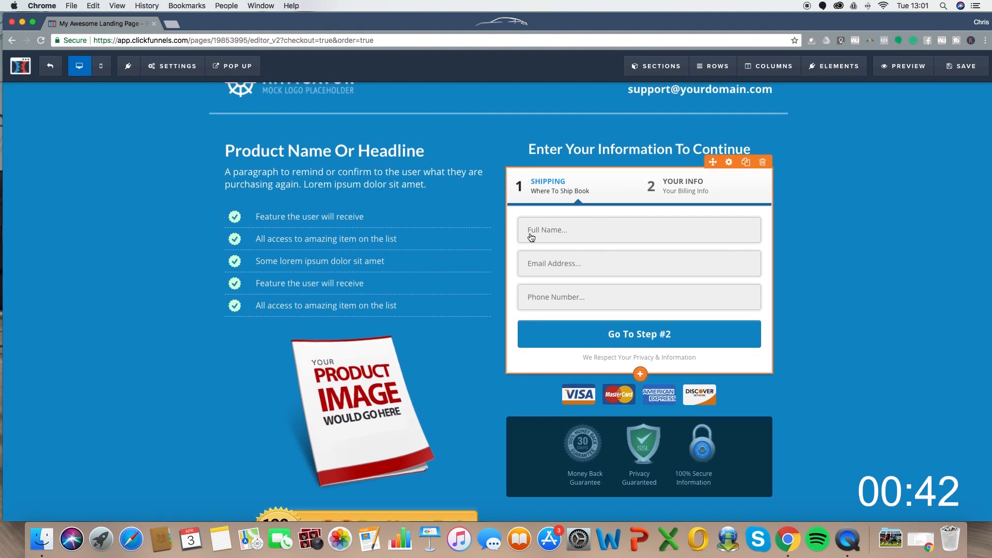
scroll(531, 237, up, 1)
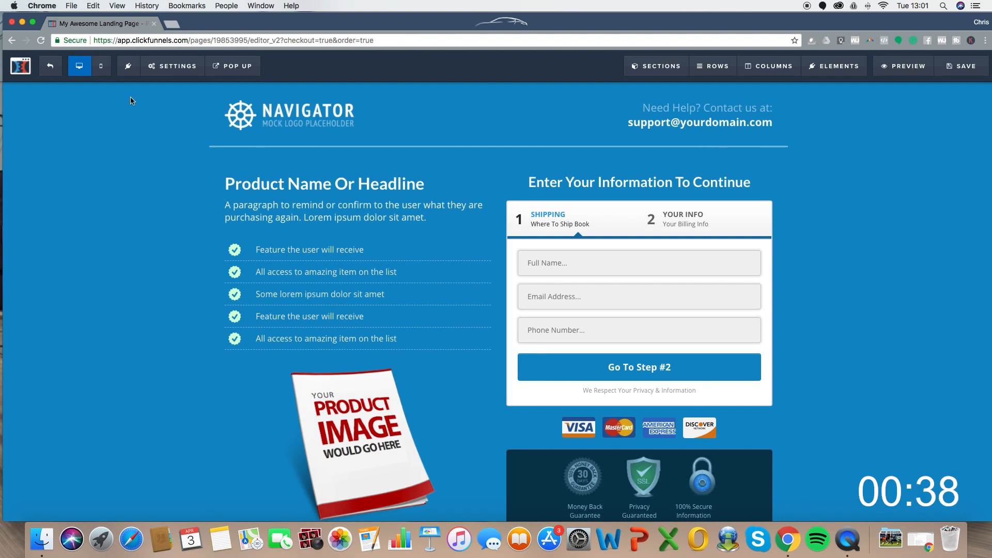
click(103, 70)
scroll(530, 185, down, 3)
scroll(530, 186, down, 15)
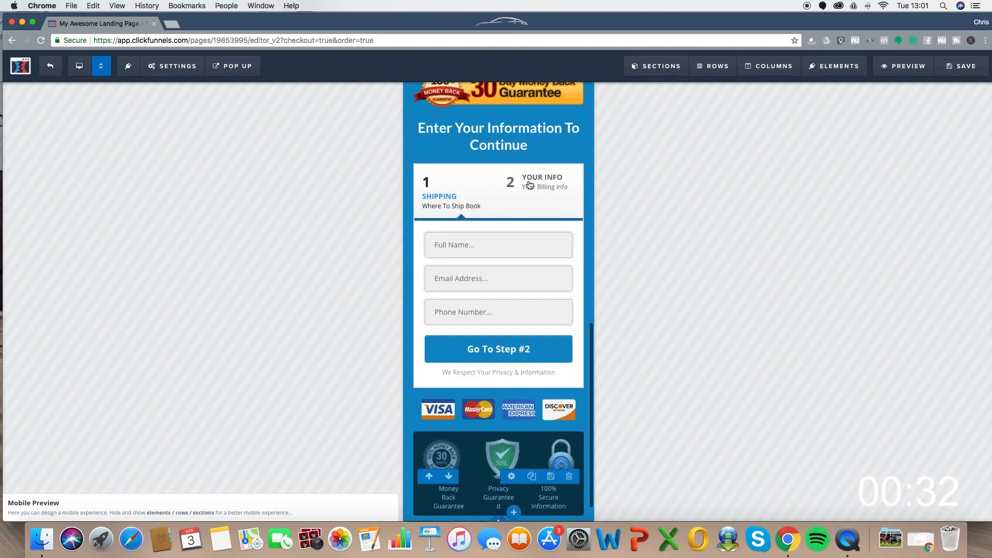
scroll(529, 184, up, 15)
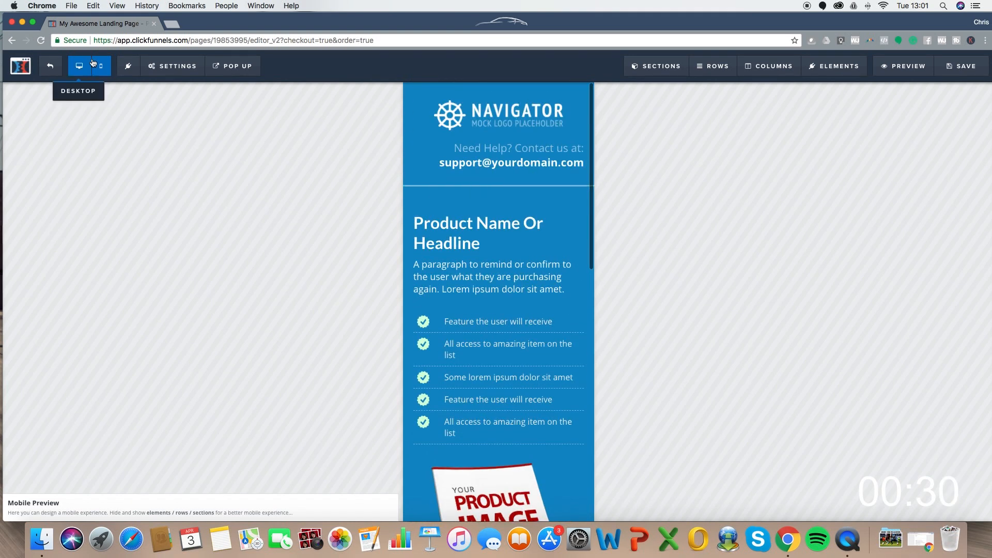
click(93, 64)
scroll(612, 209, down, 1)
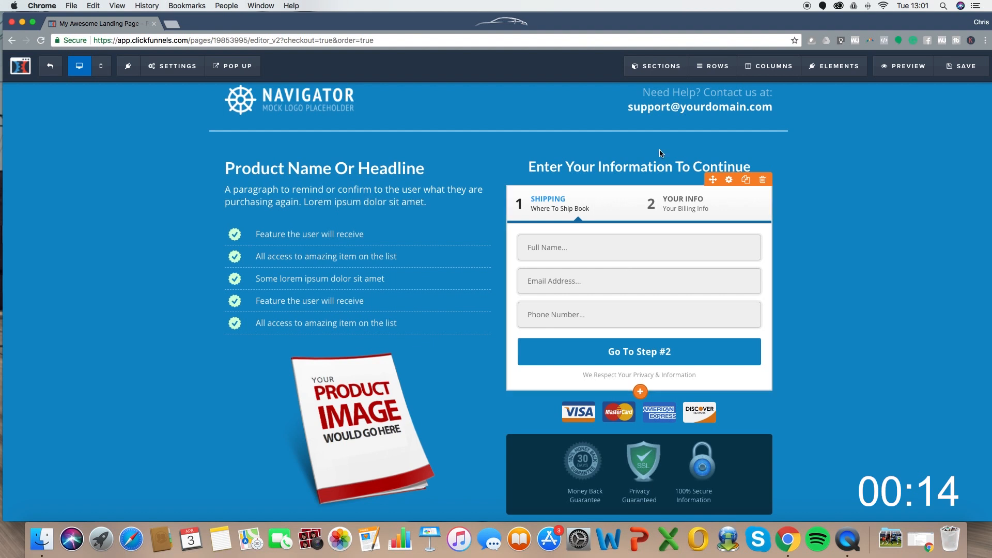
- Set the two-step order form's Toggle Order Bump to Hide Order Bump
click(674, 209)
scroll(910, 282, down, 10)
scroll(959, 193, up, 8)
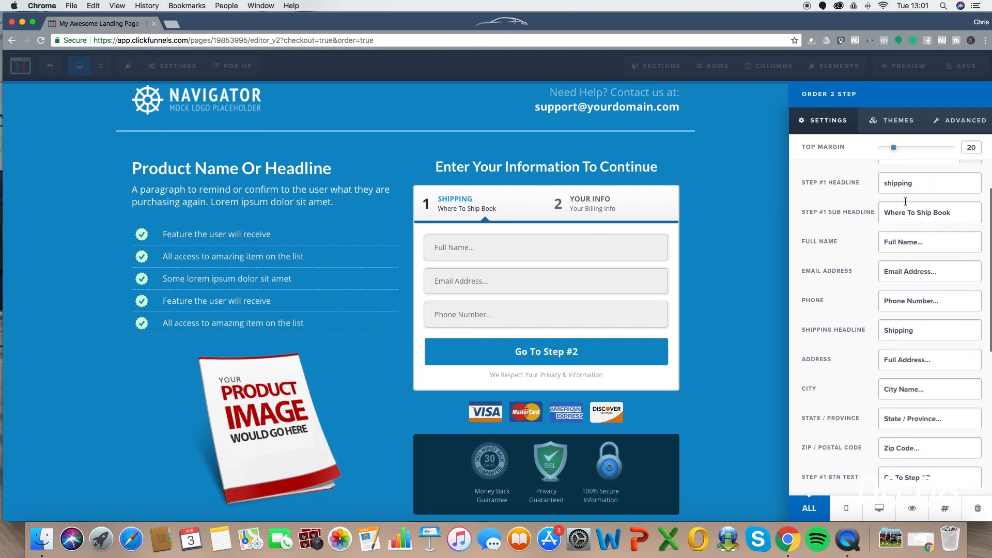
click(962, 209)
click(904, 197)
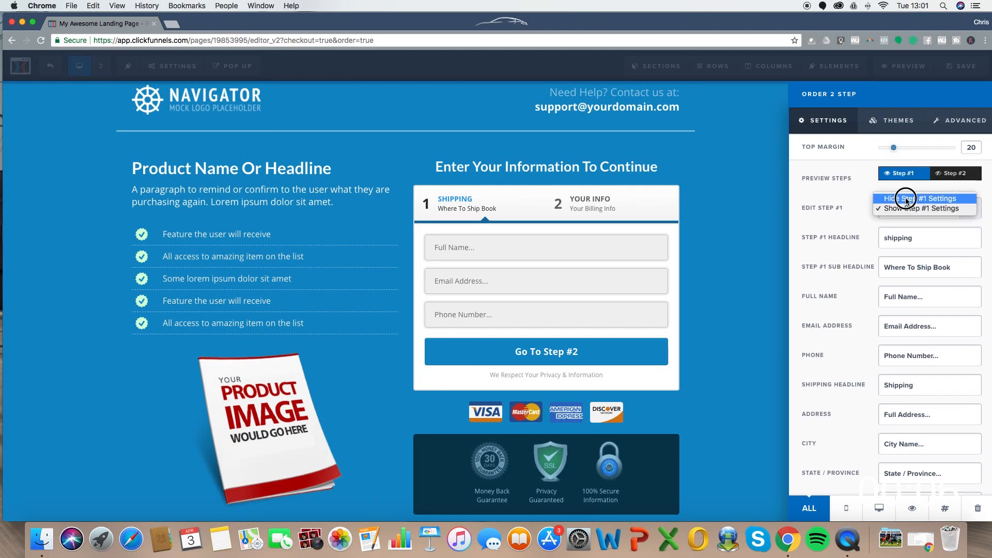
click(952, 178)
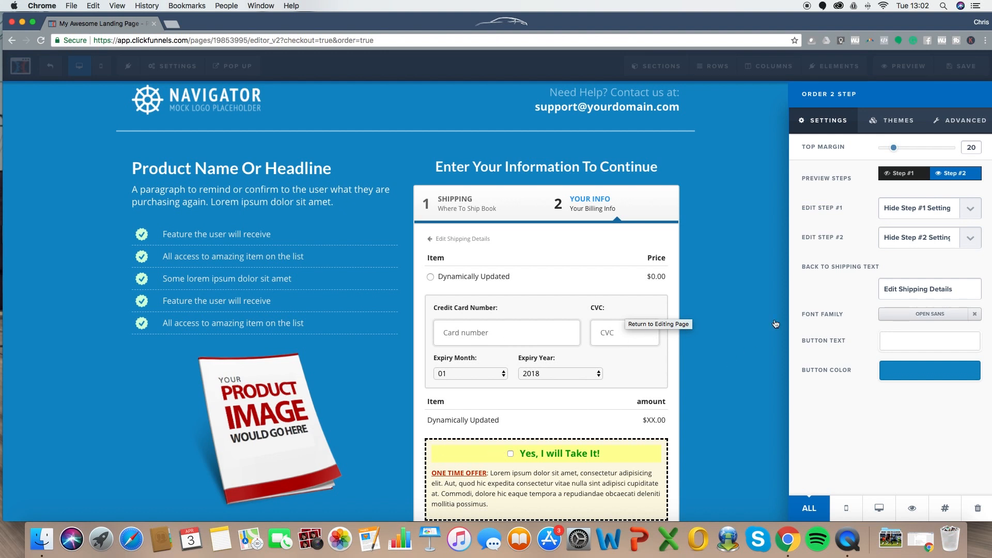
click(728, 325)
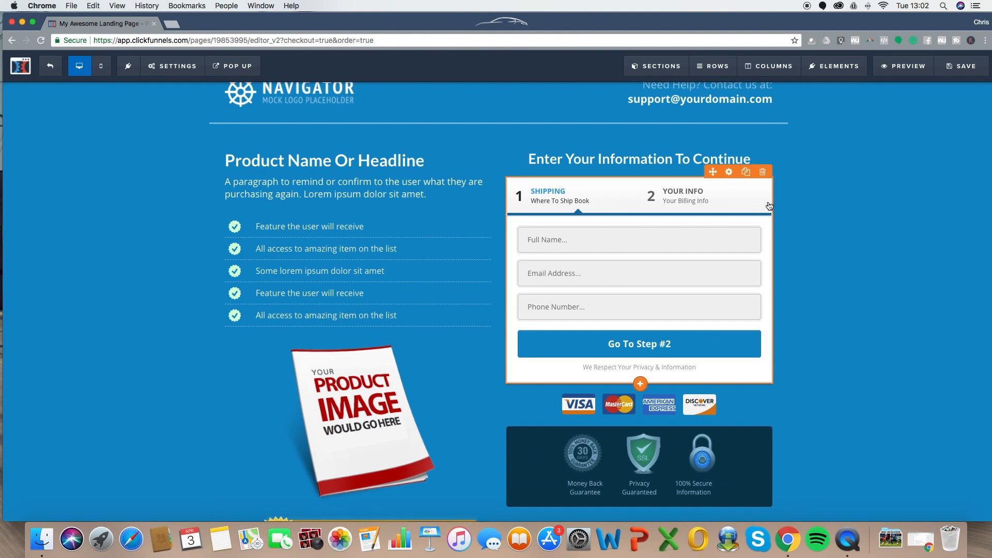
click(687, 195)
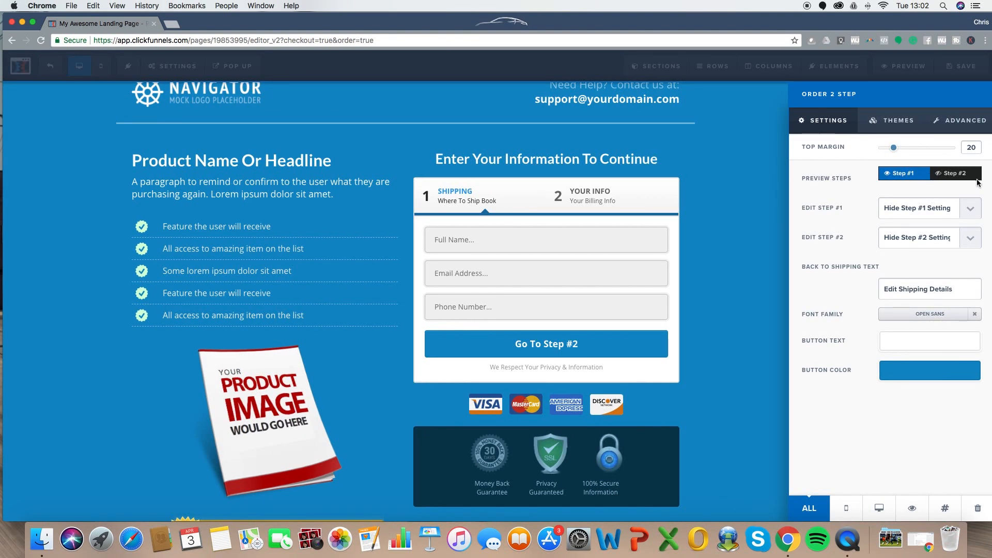
click(954, 178)
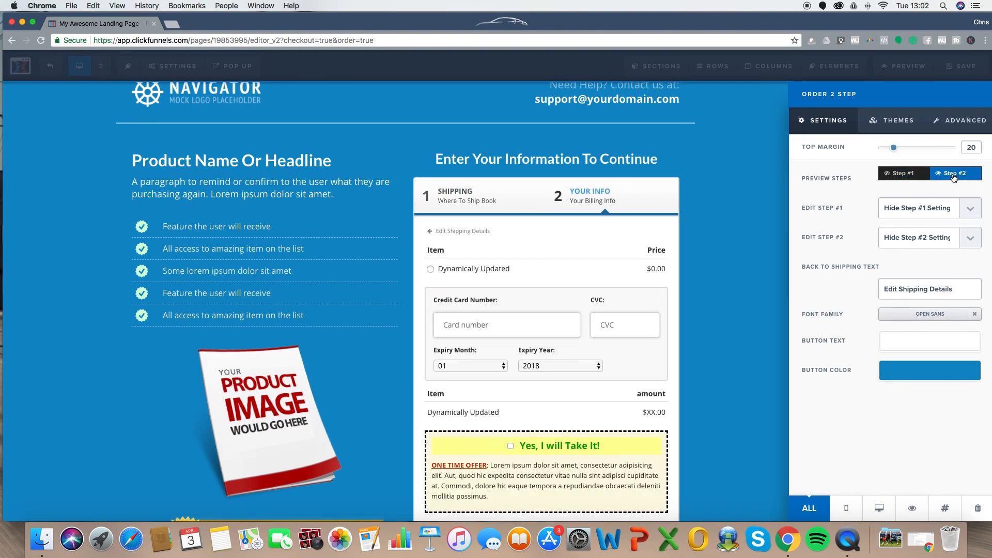
click(965, 123)
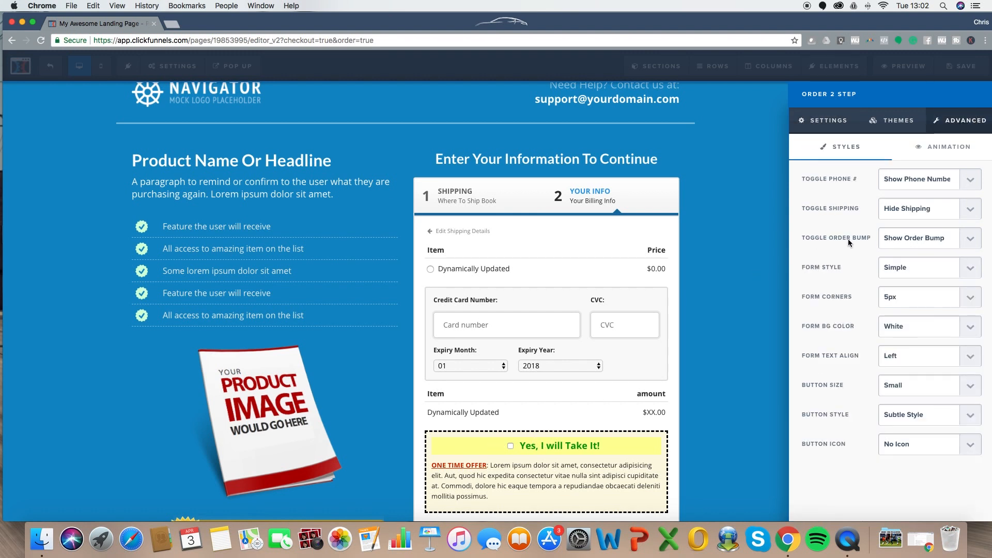
click(880, 239)
click(895, 250)
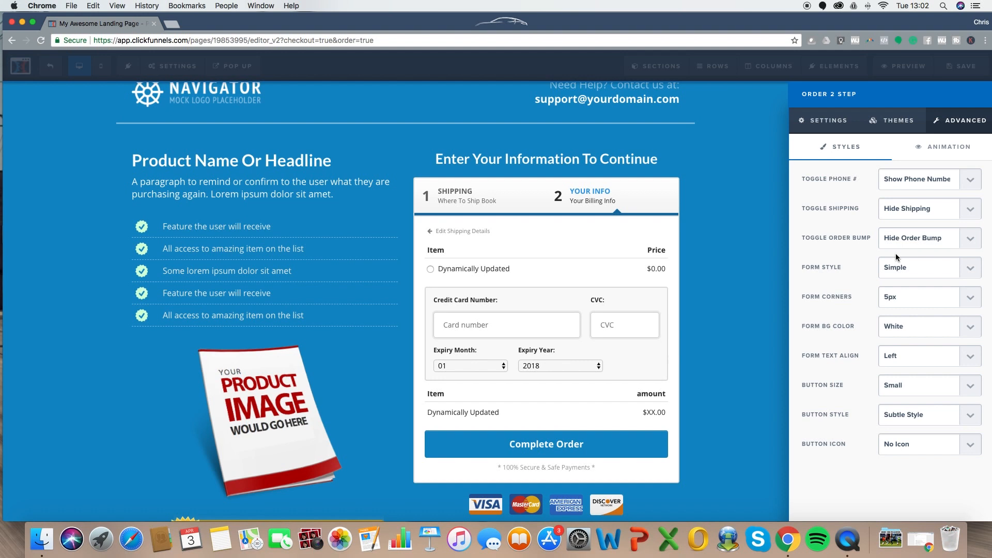
- Make the order form's Button Color bright green
click(830, 120)
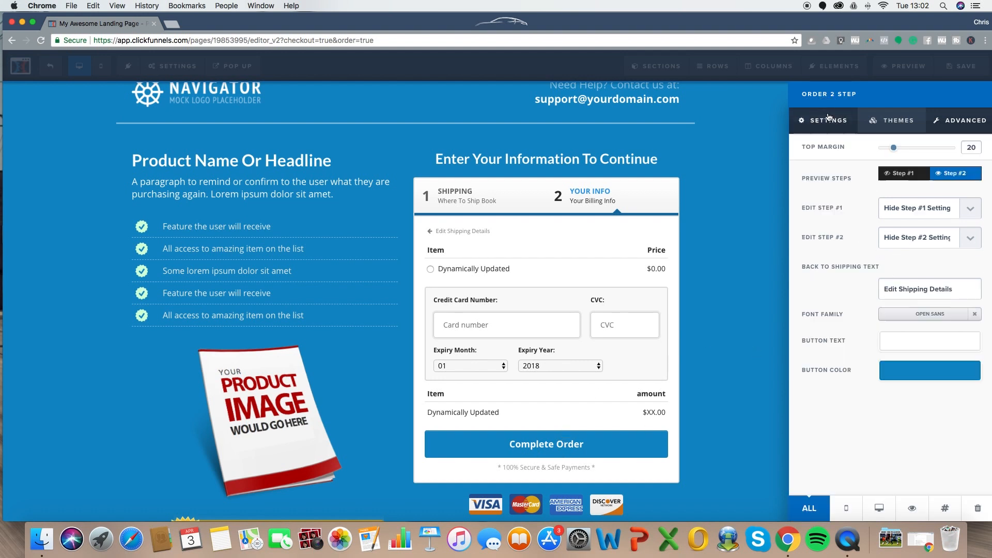
click(914, 370)
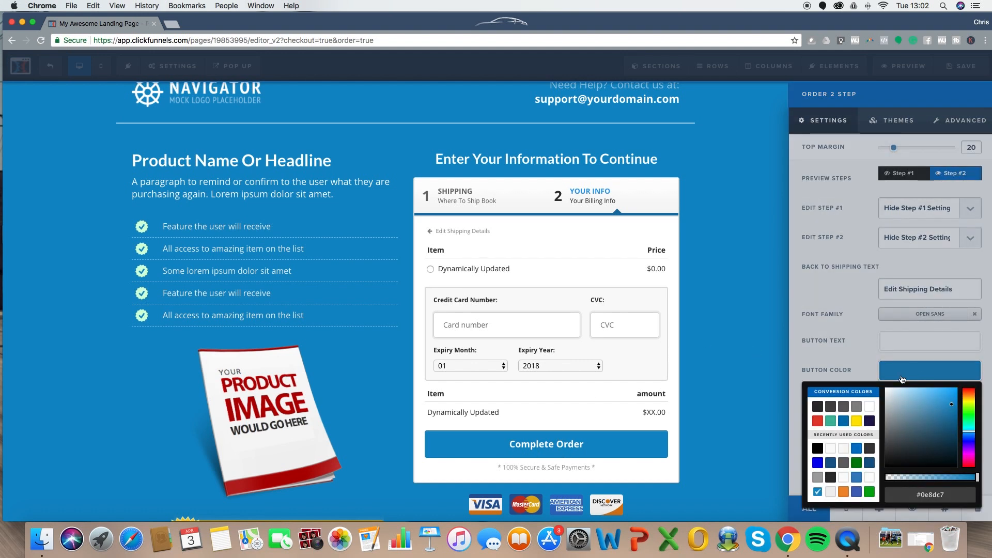
click(869, 491)
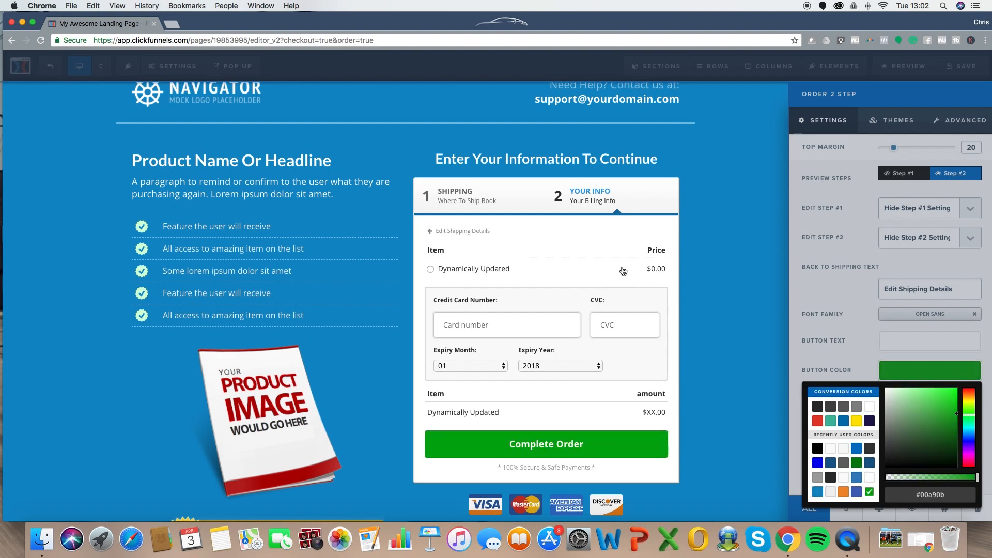
click(727, 219)
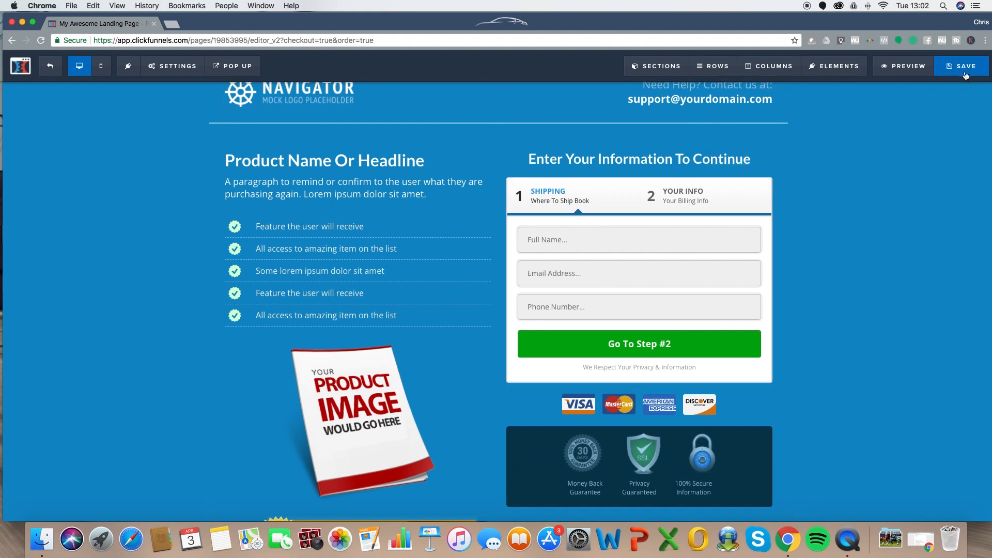
- Set the SEO title to 'Order Form Special Offer' and enter the author name
mouse_move(173, 66)
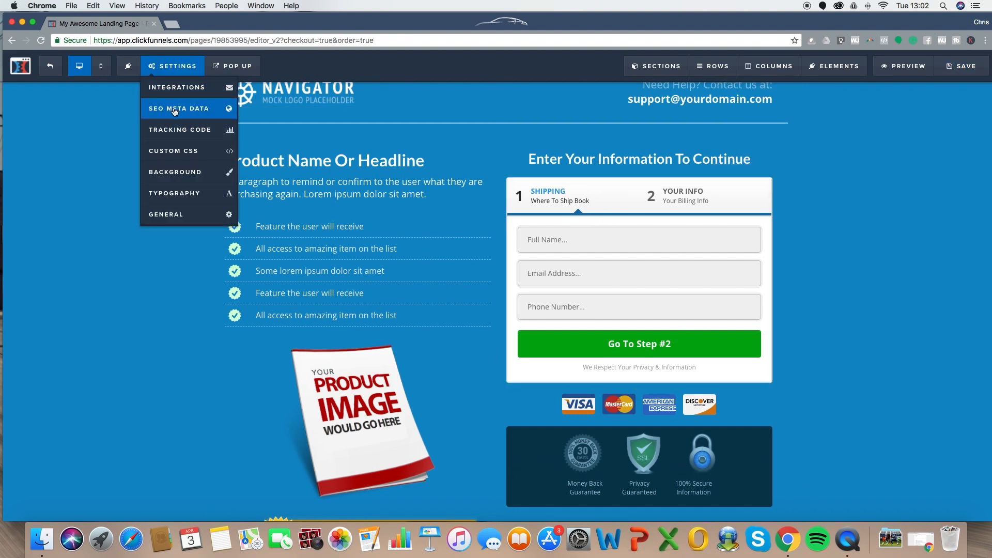
click(171, 104)
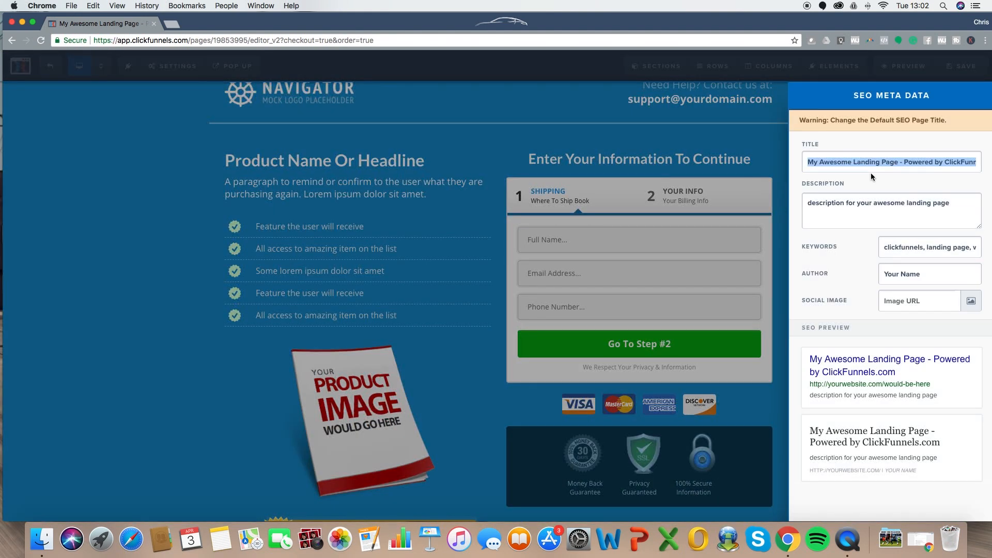
text(Sa)
key(BackSpace)
key(BackSpace)
text(Order Form Special)
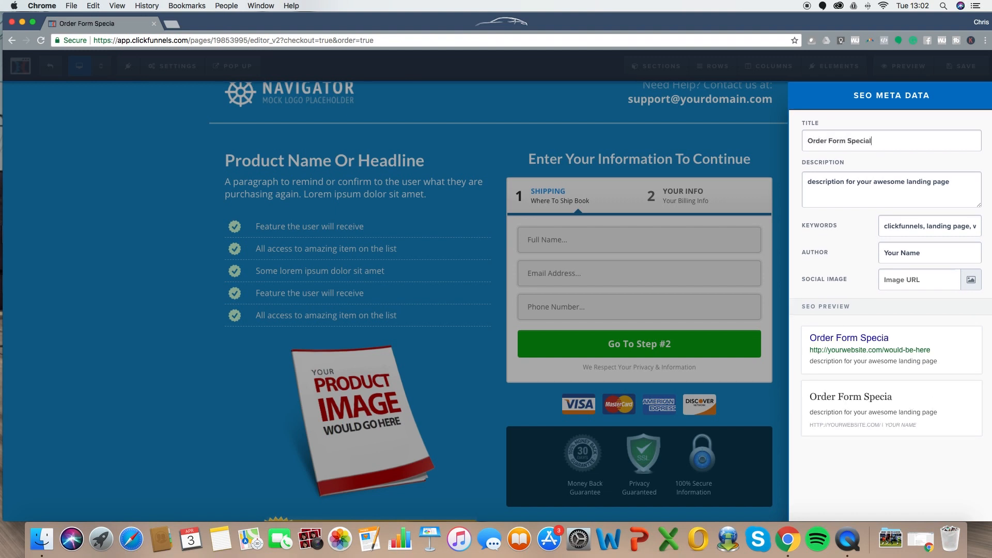
text( Offer)
triple_click(911, 253)
text(Chris Wright)
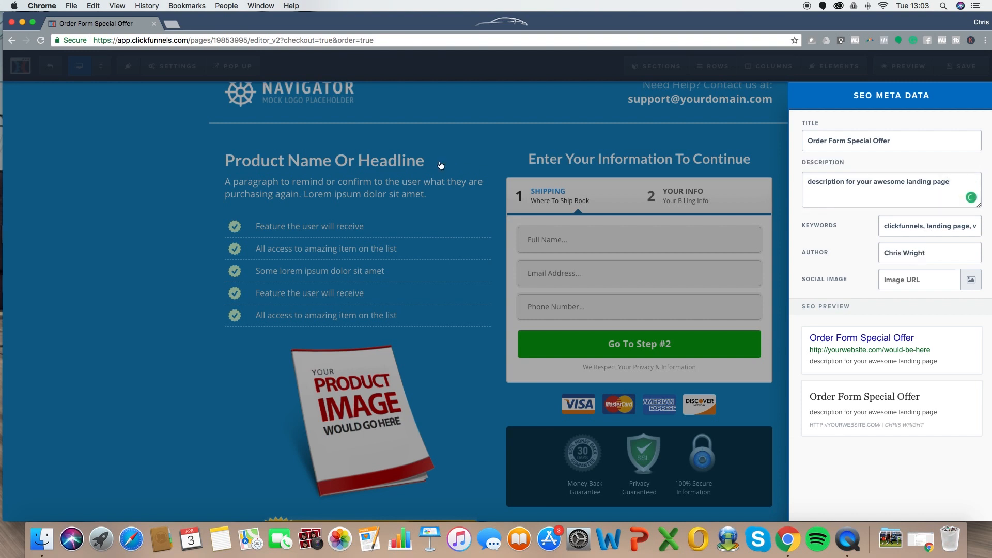
click(440, 166)
- Save the Order Form page and exit back to the funnel steps
click(966, 67)
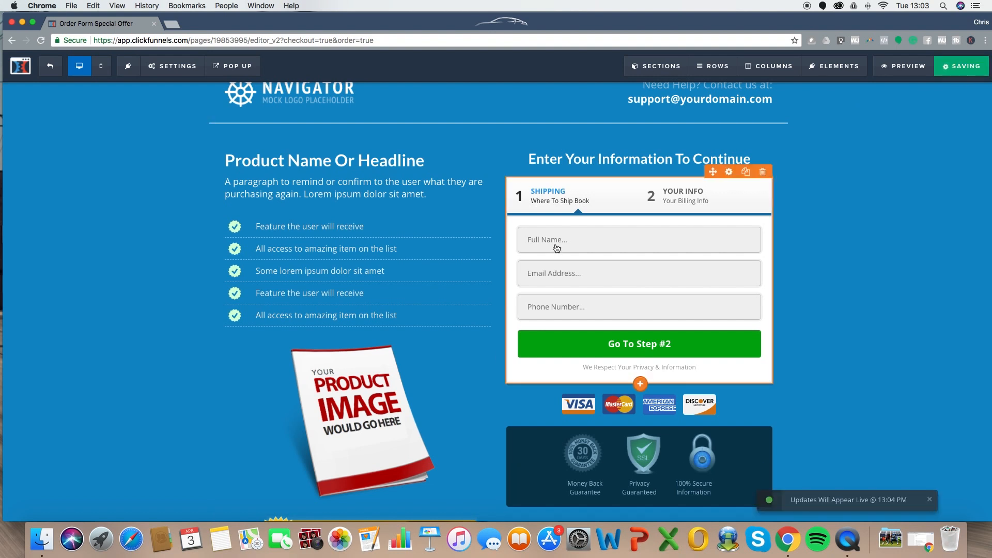
scroll(381, 201, down, 2)
scroll(381, 201, up, 3)
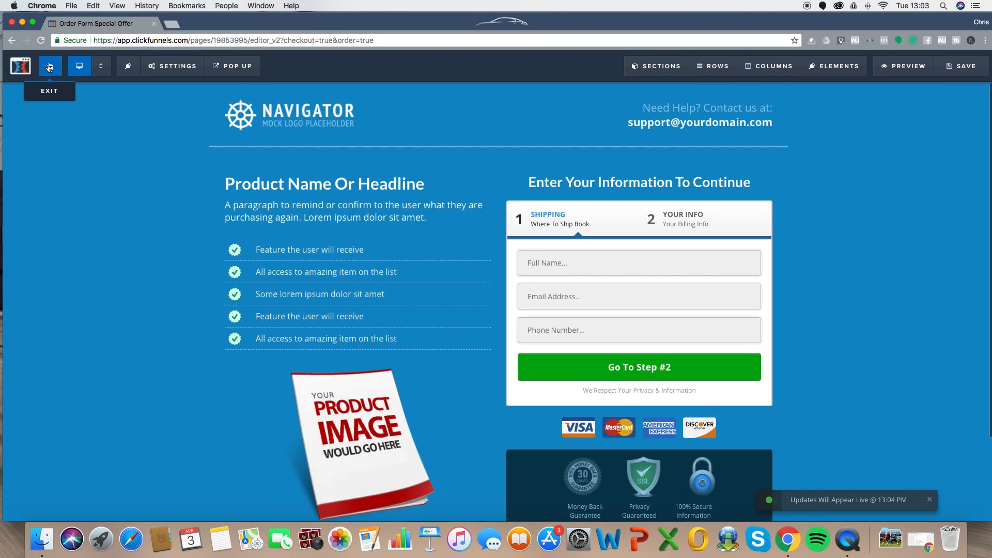
scroll(243, 230, down, 2)
scroll(243, 231, up, 2)
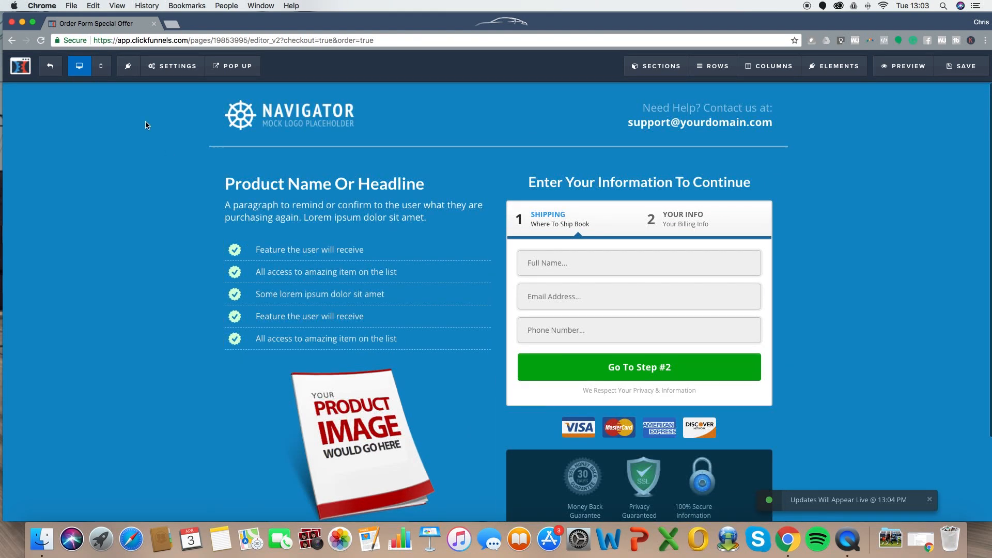
click(50, 65)
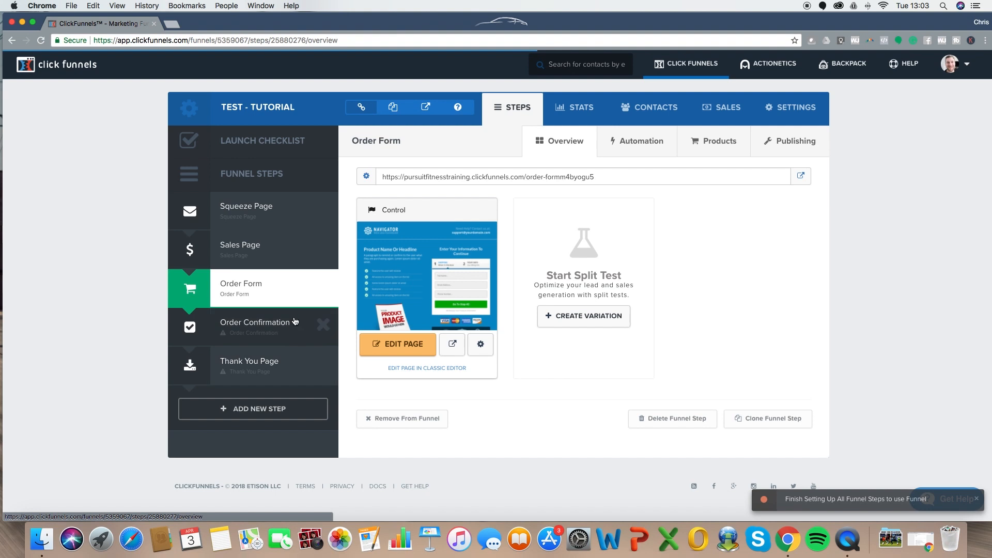
- Delete the Thank You Page step and give Order Confirmation the Simple Order Confirmation template
click(323, 367)
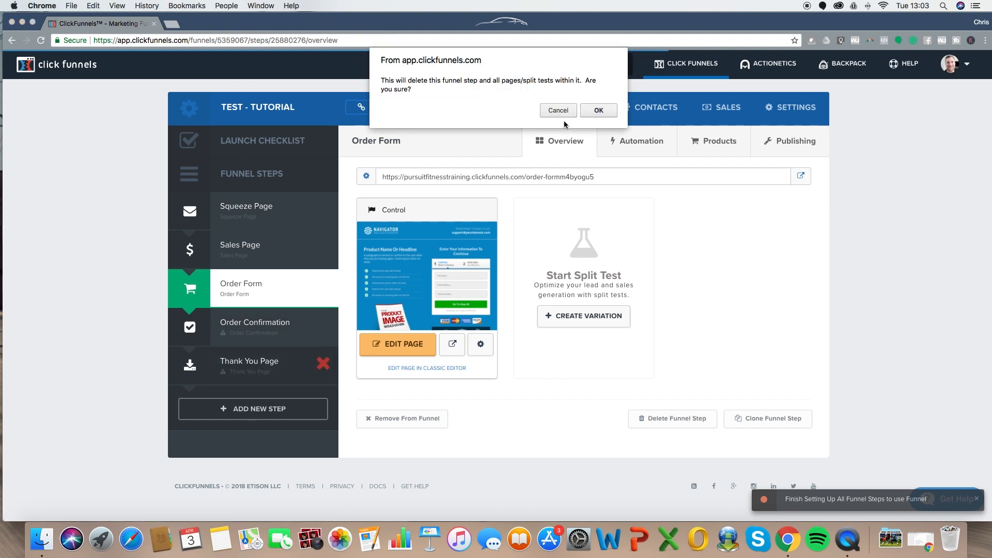
click(605, 110)
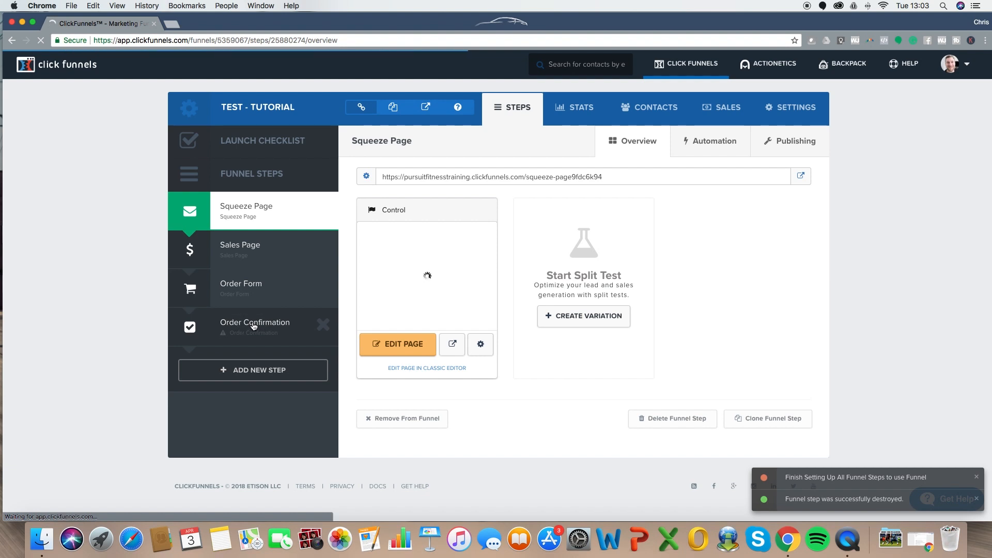
click(254, 324)
scroll(922, 256, down, 2)
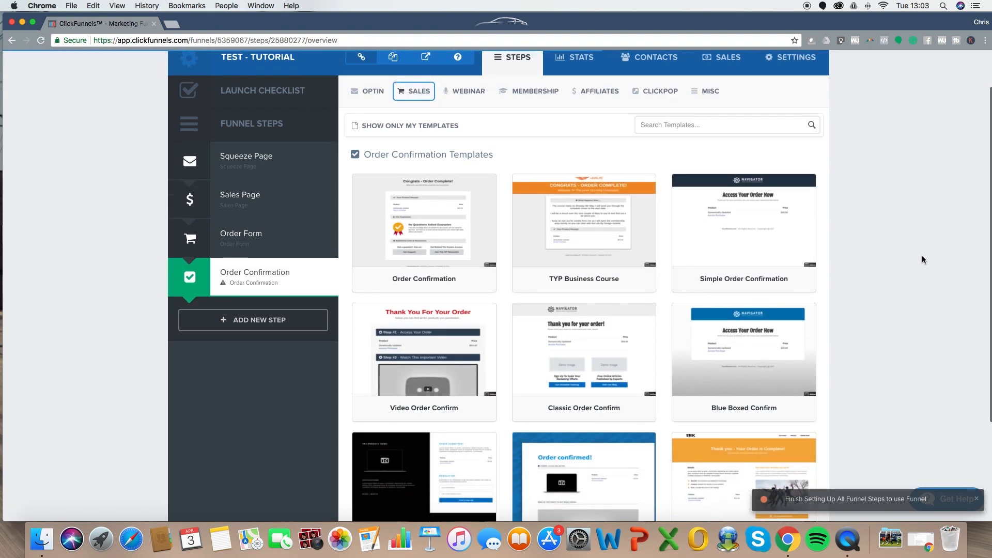
scroll(922, 233, down, 3)
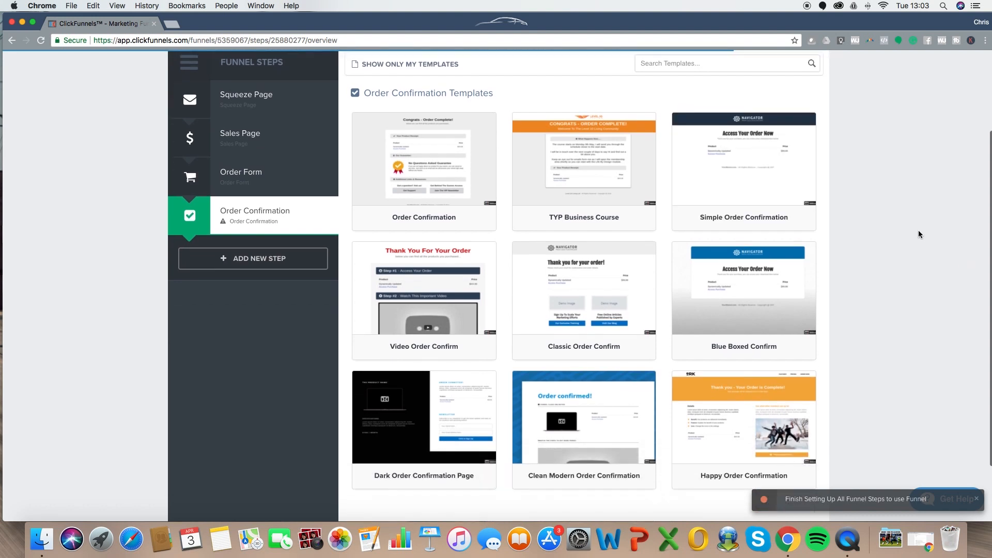
scroll(928, 227, up, 5)
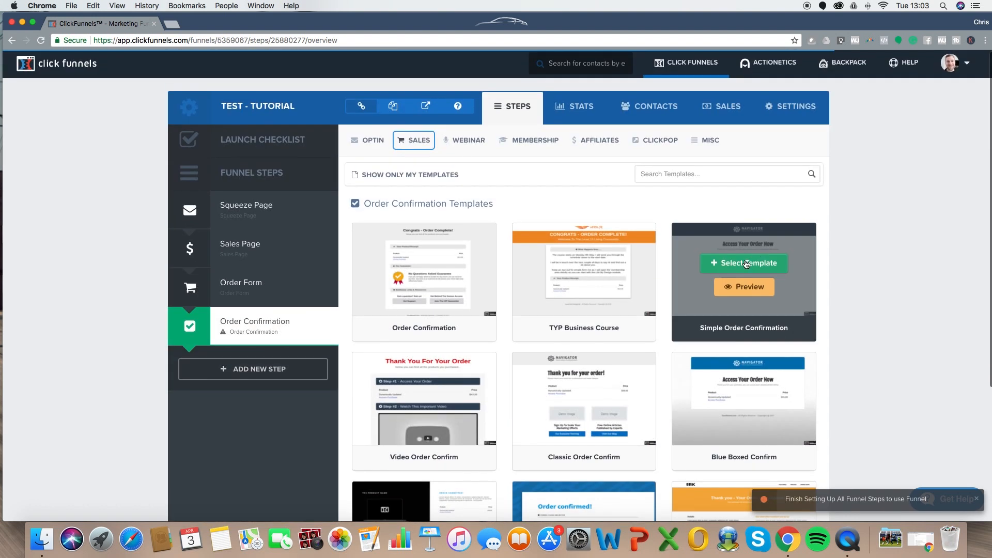
click(746, 263)
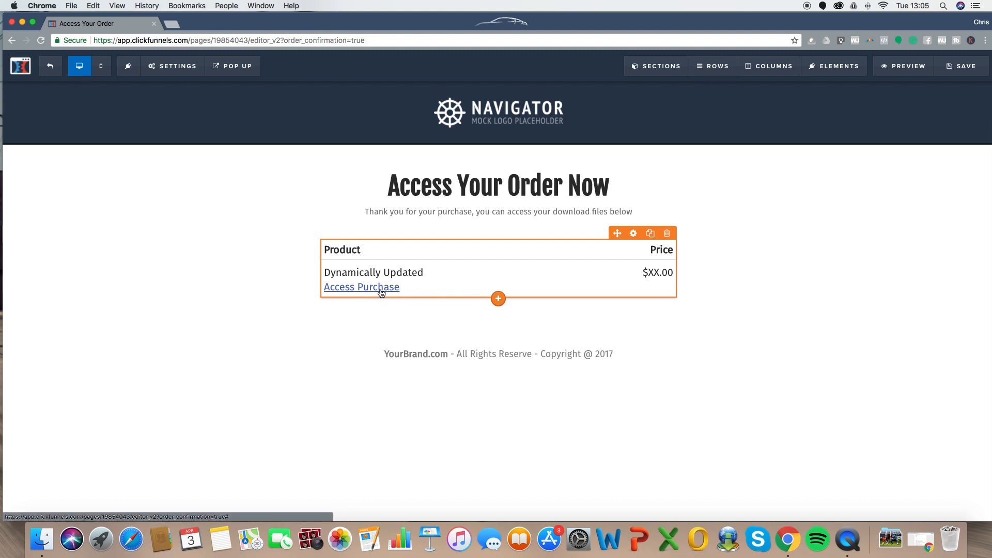
- Clear the order summary's Access Purchase download text
click(499, 296)
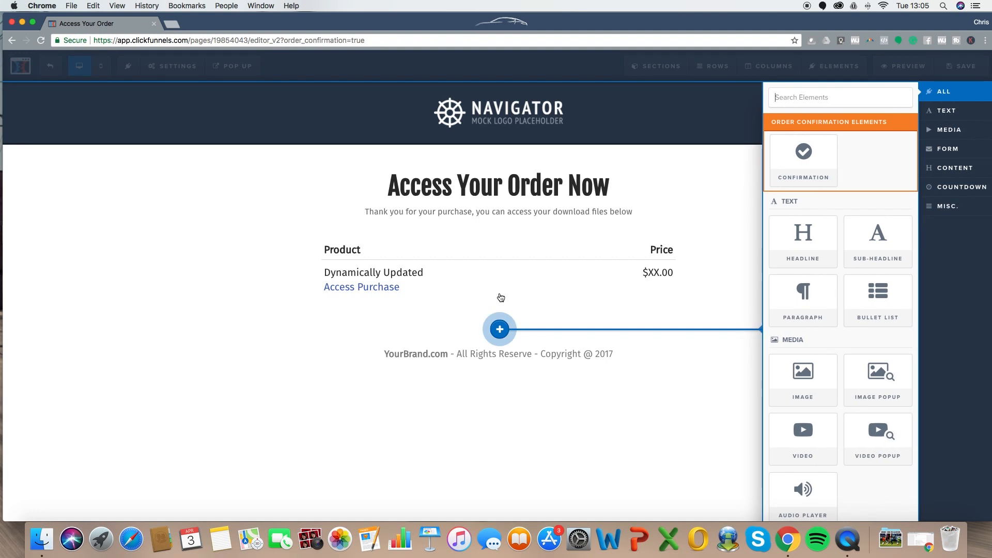
click(472, 287)
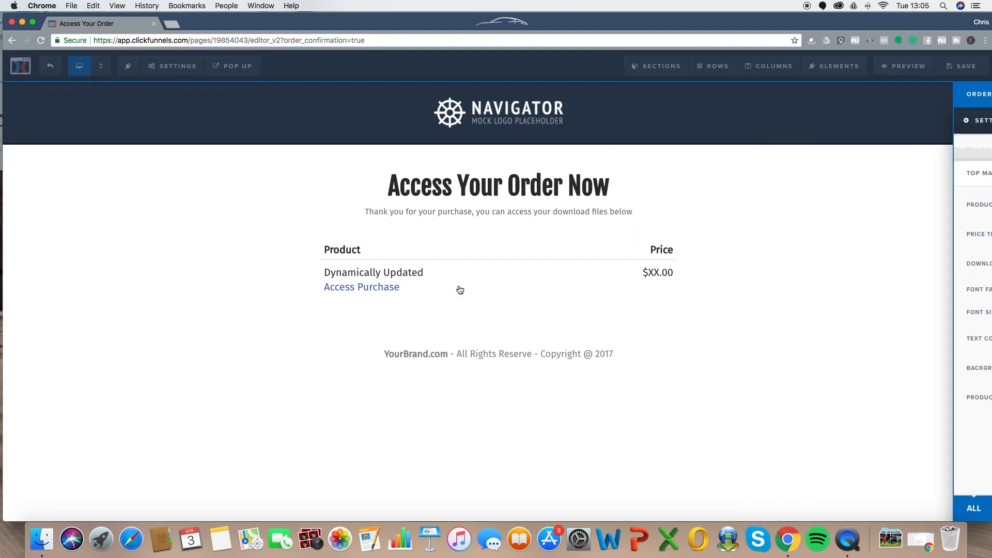
drag(945, 241, 872, 239)
key(BackSpace)
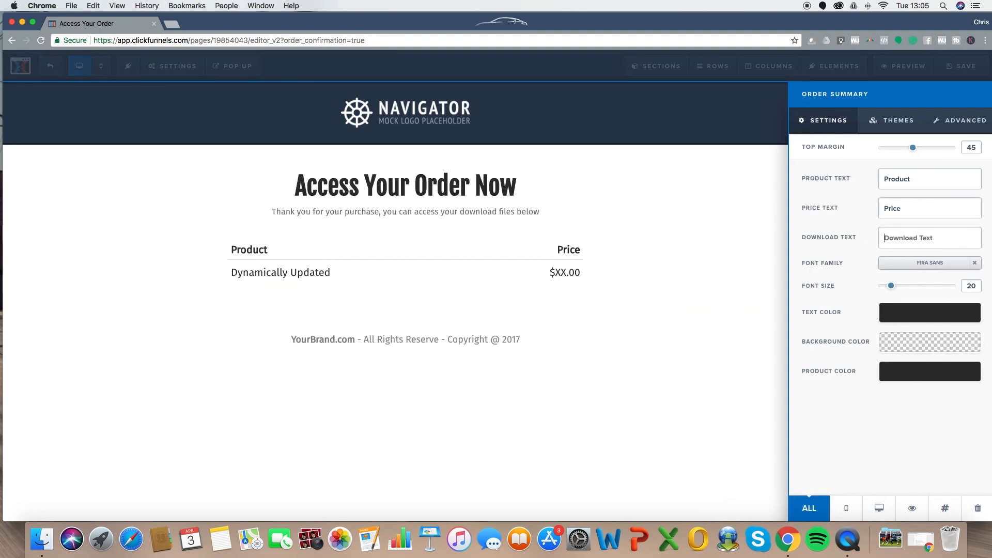
click(483, 256)
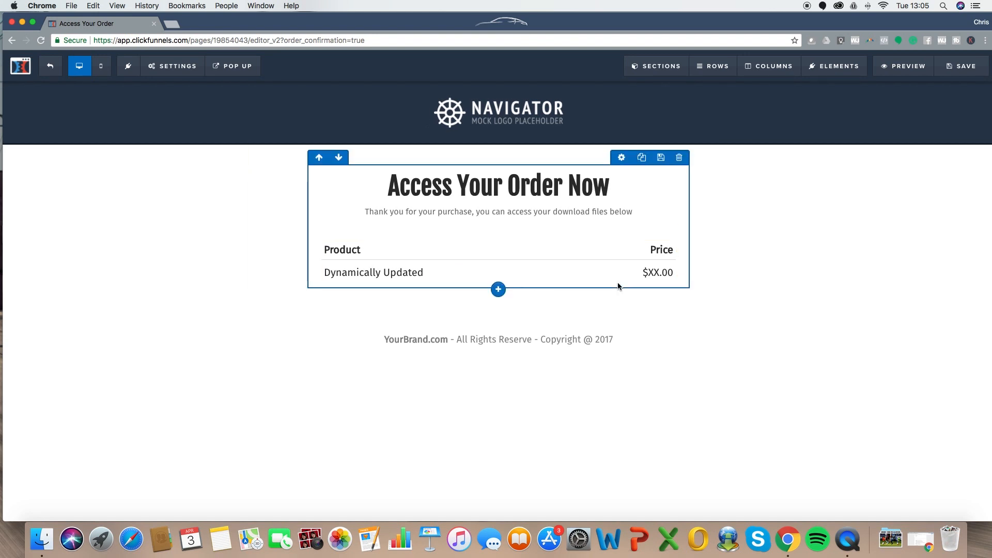
- Change the headline to 'Your Order Is On It's Way!'
drag(389, 186, 616, 189)
text(Your Ordr Is)
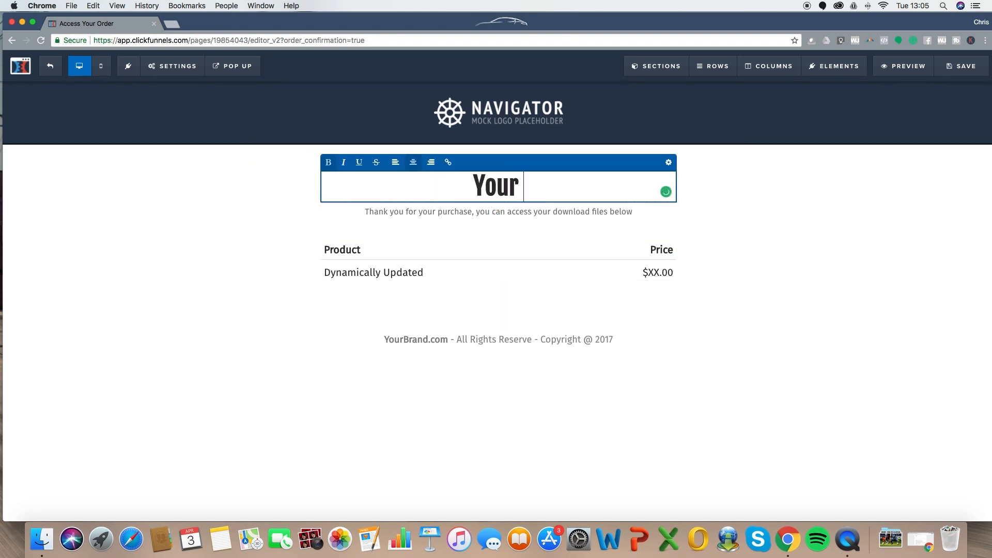
key(BackSpace)
key(BackSpace)
key(BackSpace)
key(BackSpace)
text(er Is ON iT)
key(BackSpace)
key(BackSpace)
key(BackSpace)
key(BackSpace)
text(n It';s)
key(BackSpace)
key(BackSpace)
text(s Way!)
click(750, 221)
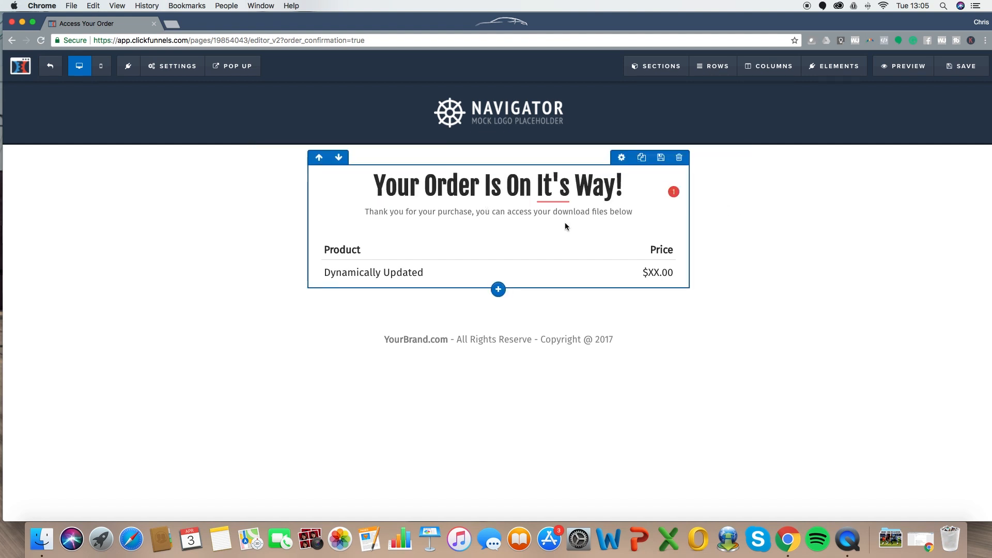
- Reword the subtitle to 'Thank you for your purchase it will be with you soon!'
click(551, 213)
drag(476, 213, 640, 217)
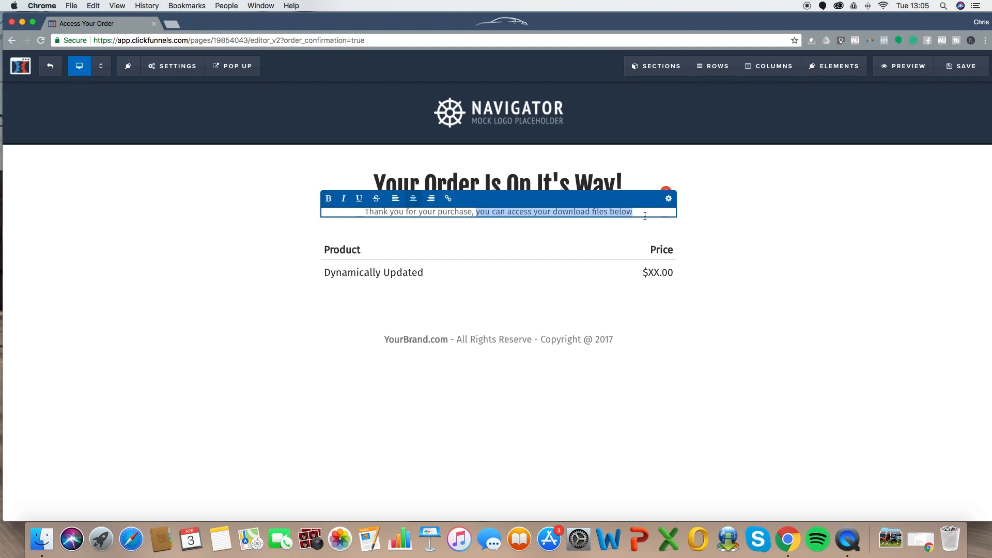
key(BackSpace)
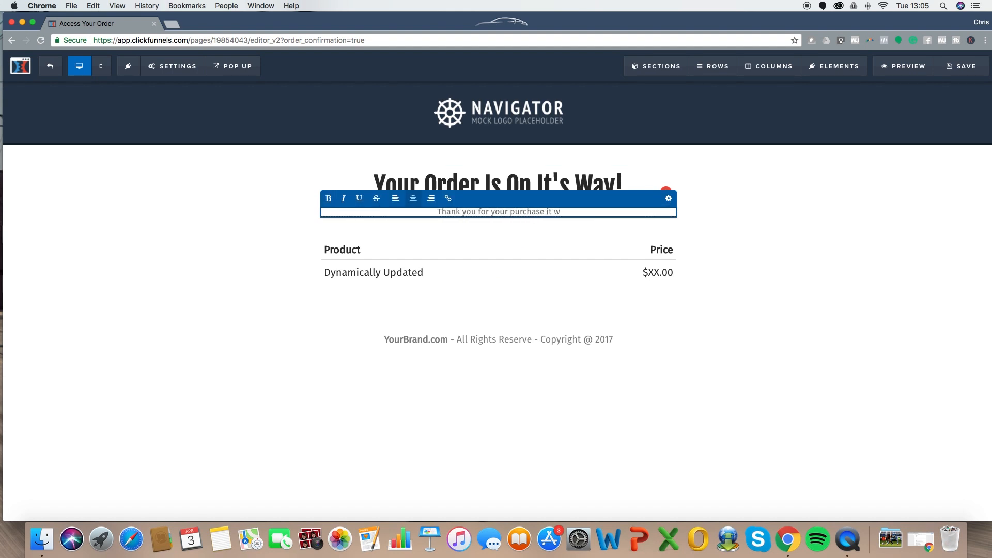
text(it will be with you soon!)
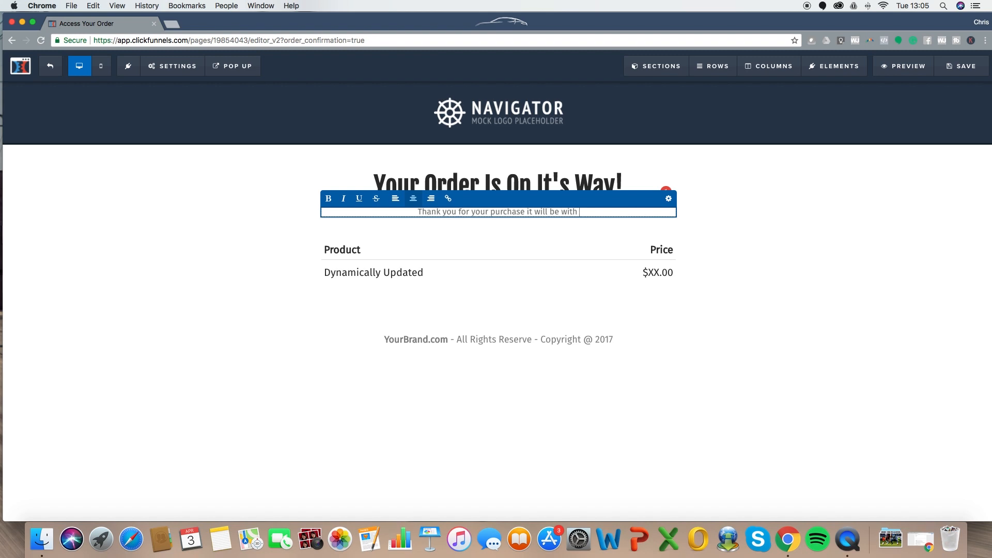
click(776, 252)
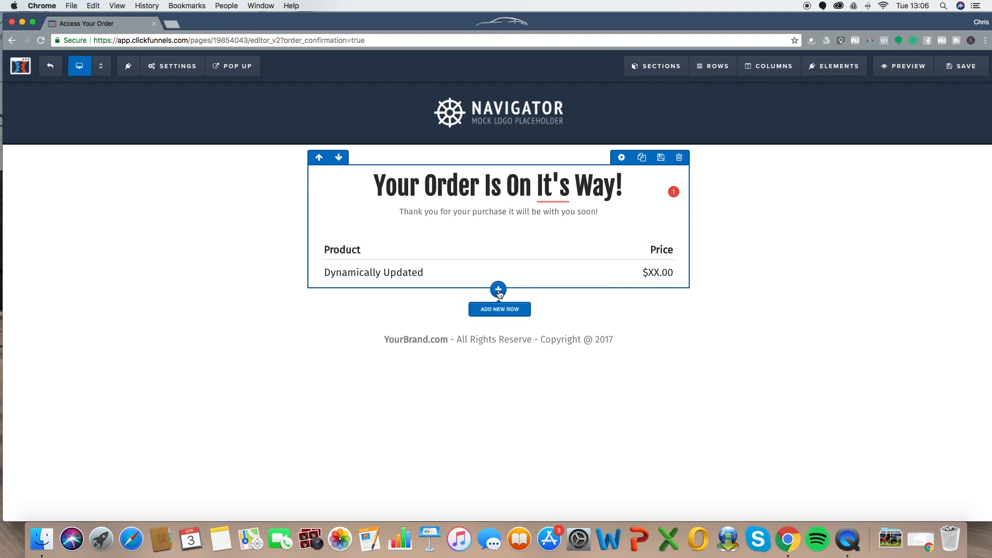
click(499, 292)
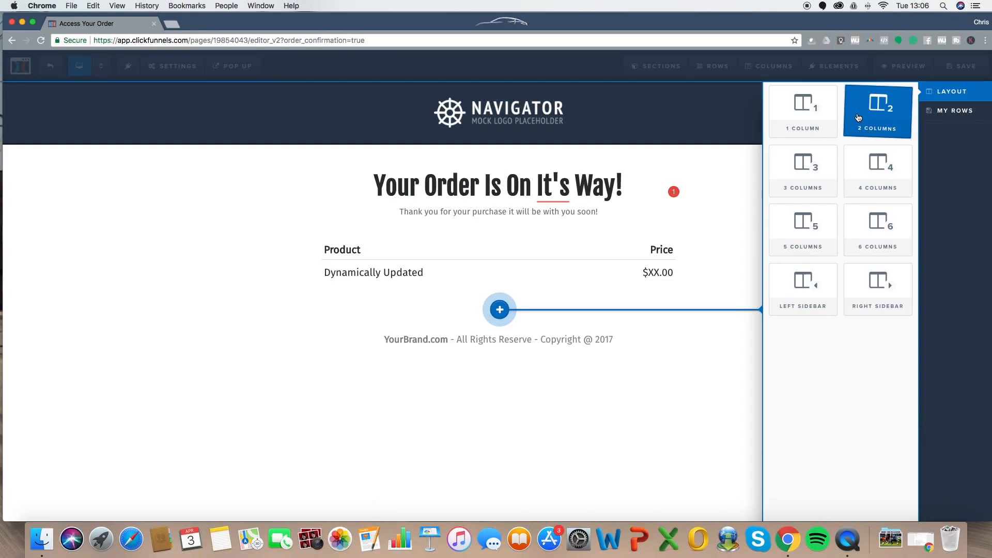
- Insert a 3-column row below the Product and Price table
click(809, 163)
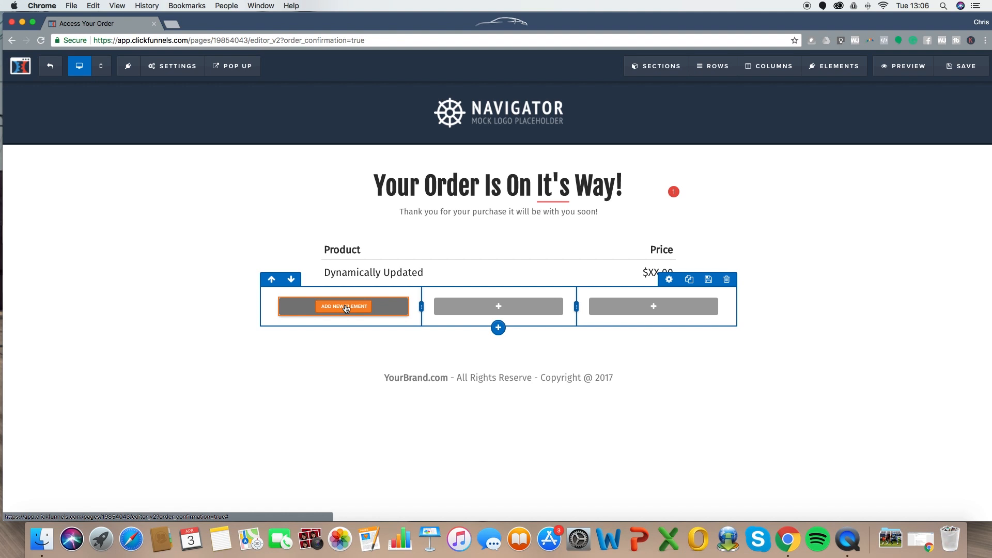
- Add a button and, above it, a 'Go watch this video next.' sub-headline to the first column
click(344, 306)
scroll(822, 352, down, 5)
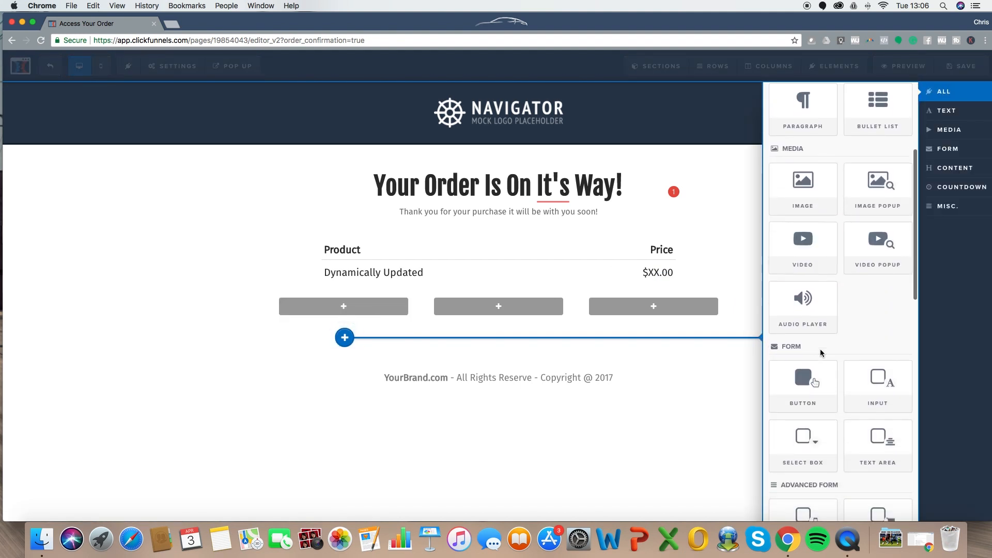
click(804, 385)
click(343, 310)
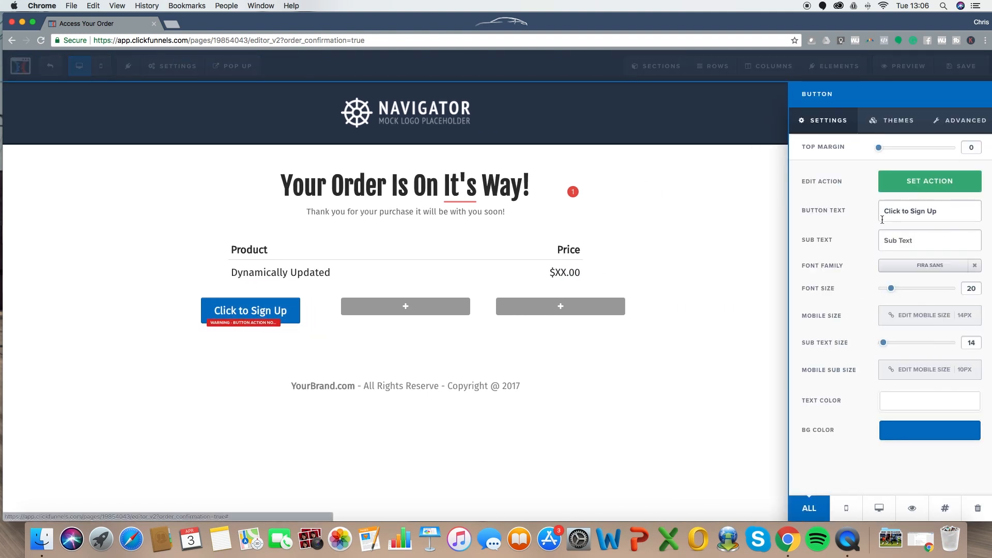
click(330, 332)
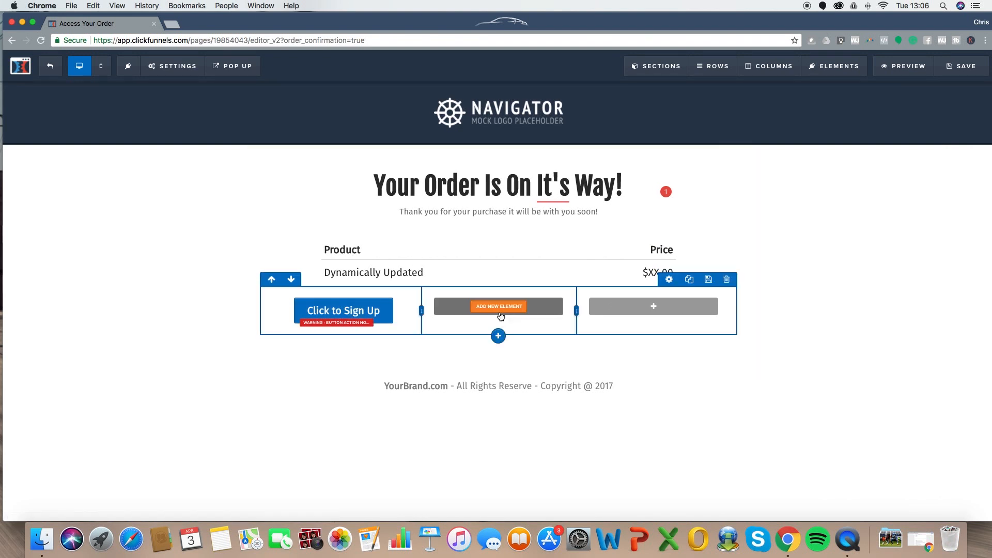
click(343, 344)
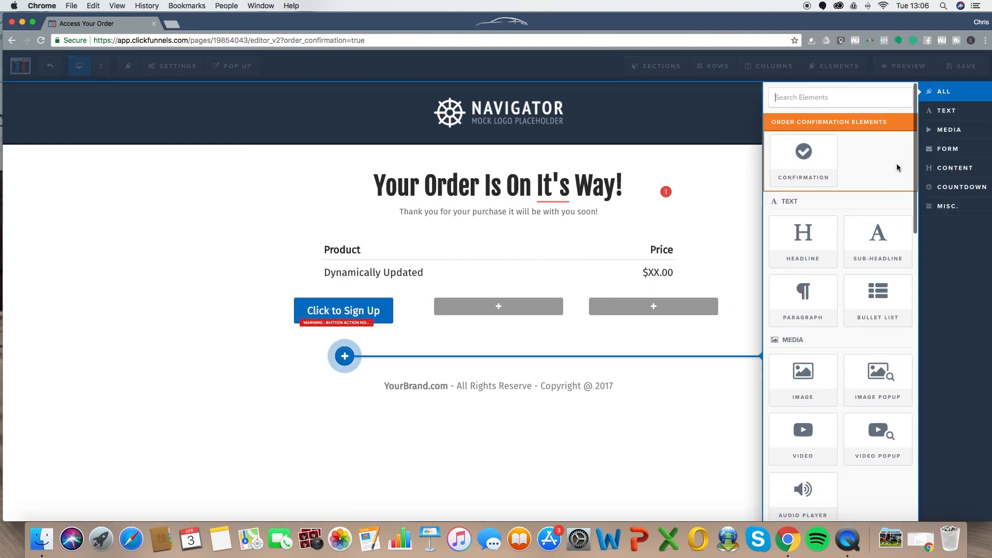
click(877, 248)
drag(347, 332, 347, 302)
click(333, 319)
text(Go w)
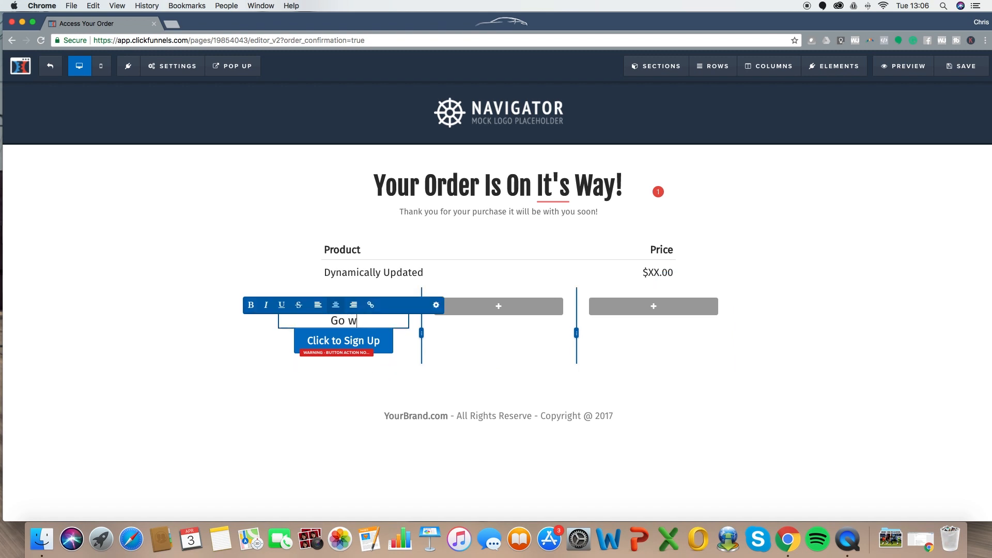
text(atch this video next....)
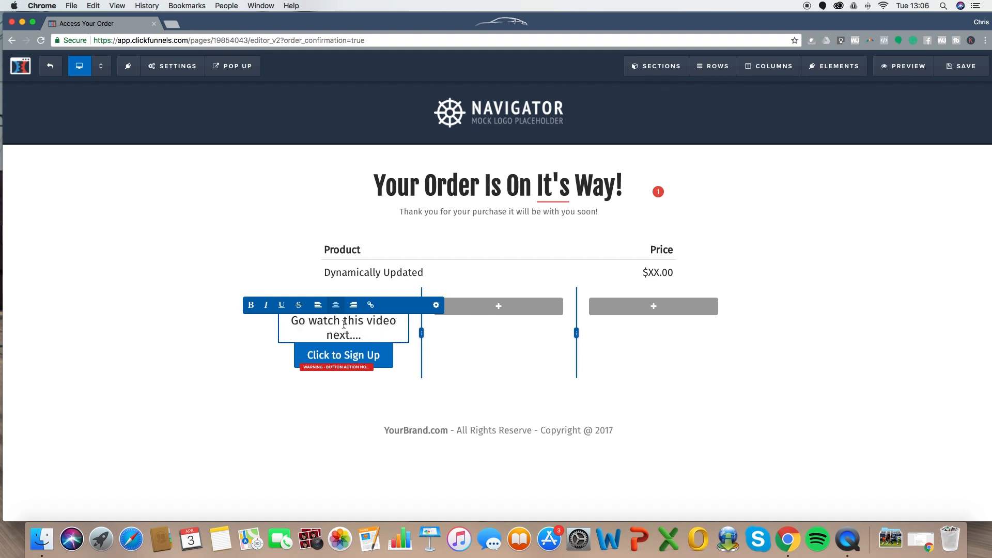
click(516, 348)
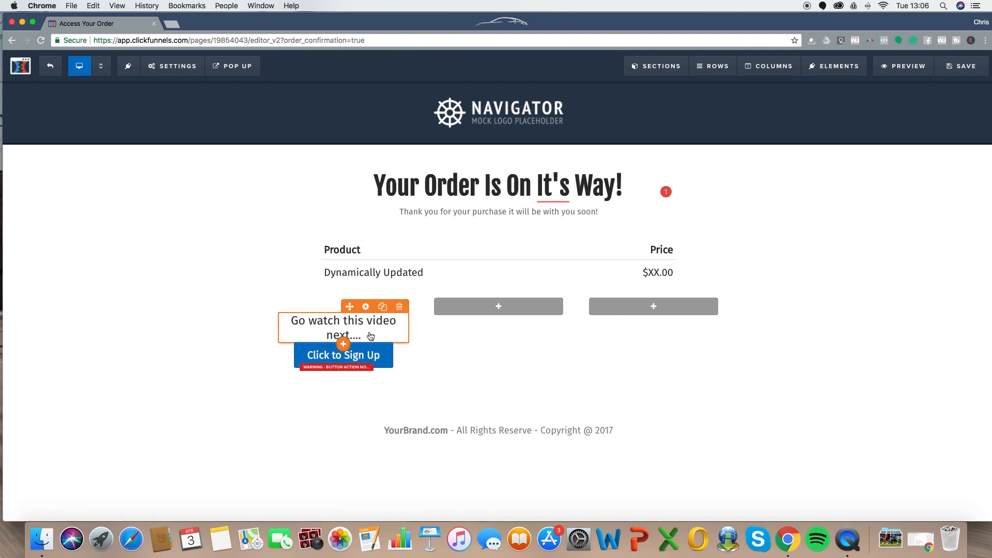
- Change the first column button's label to 'Click to watch now!'
click(357, 359)
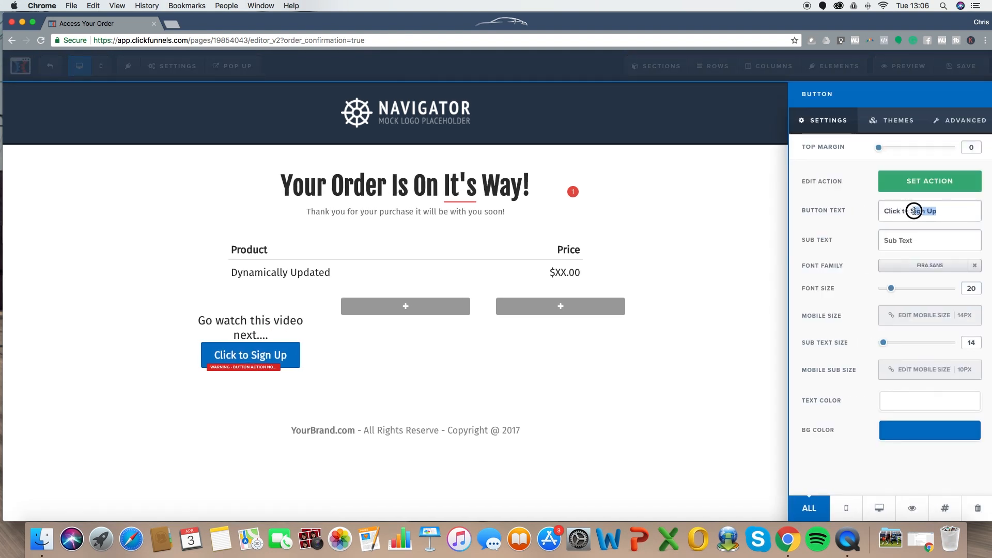
text(wa)
key(BackSpace)
key(BackSpace)
text(watch now!)
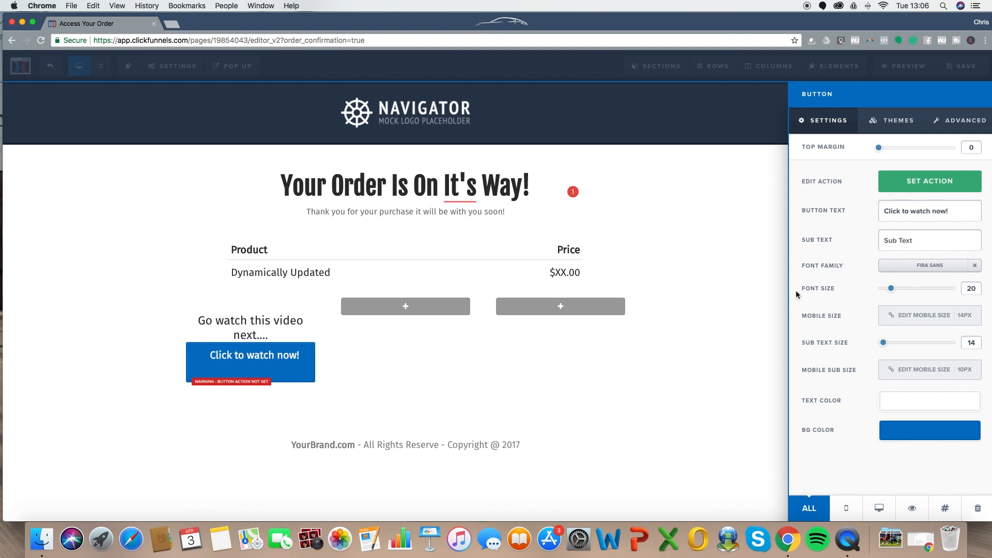
click(353, 396)
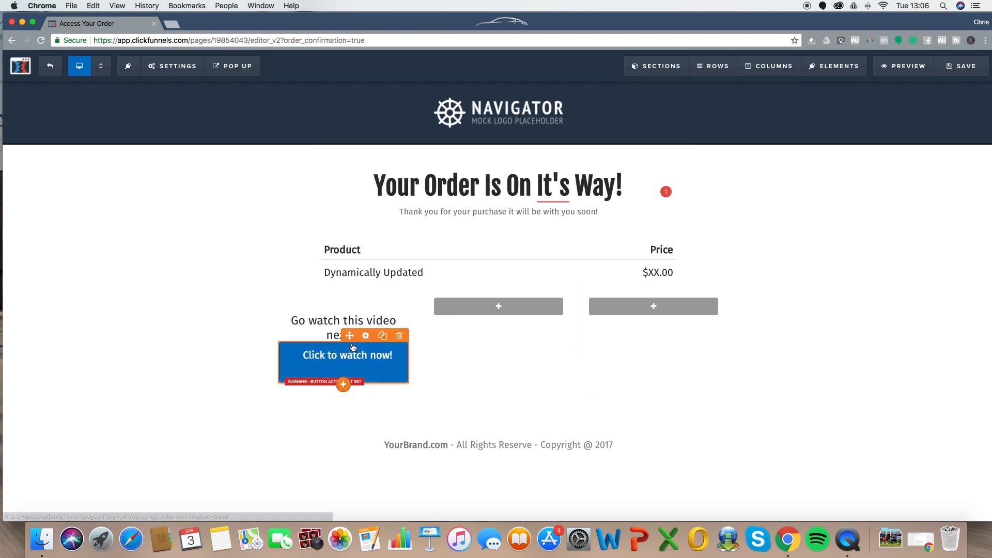
click(380, 356)
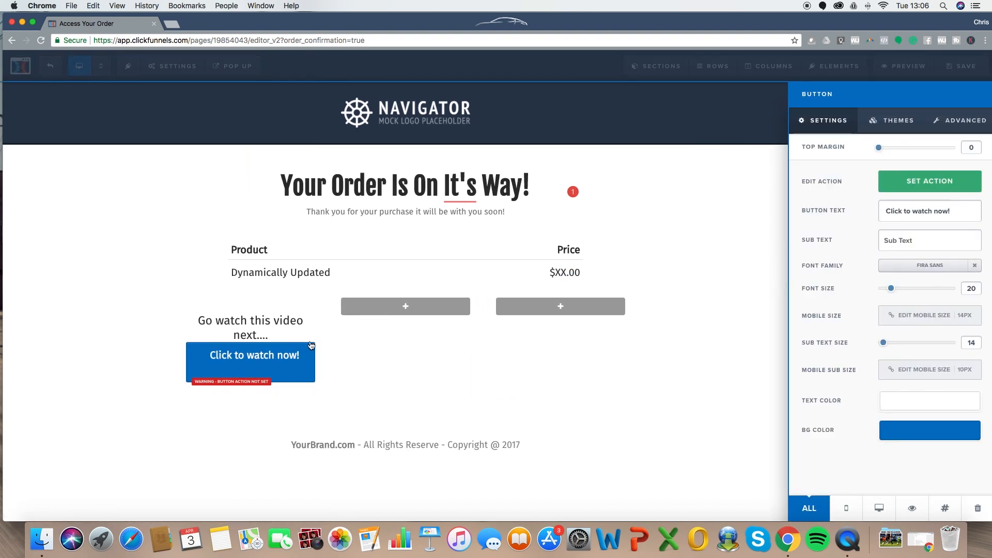
click(506, 315)
- Add 'Read This Blog Afterwards' and 'Come say Hi on Facebook' sub-headlines to the middle and third columns
click(500, 307)
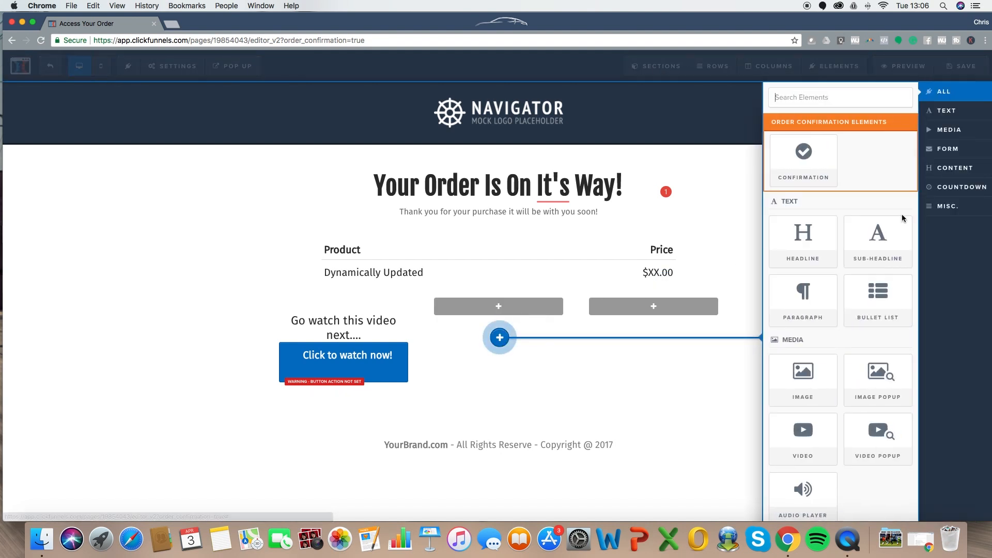
click(880, 240)
click(530, 317)
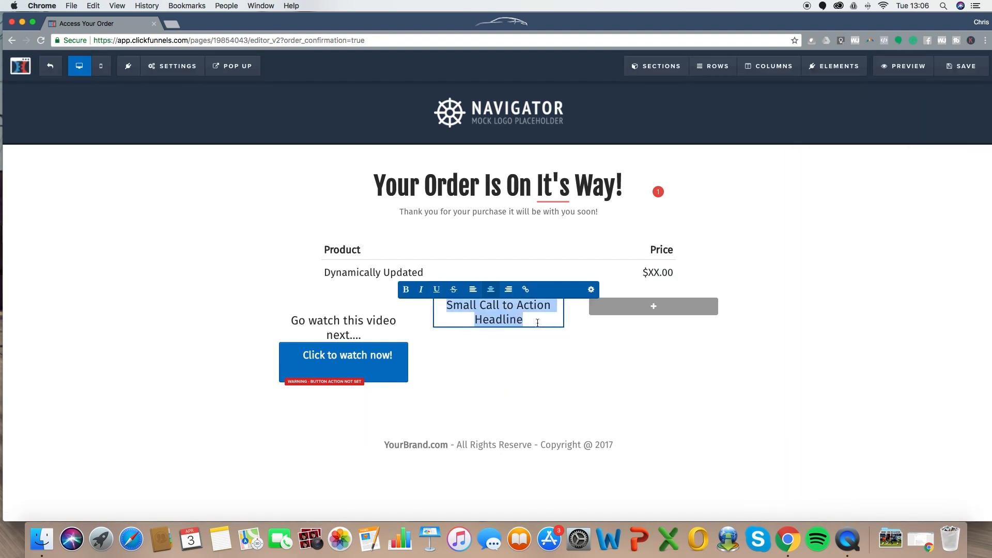
text(Read T)
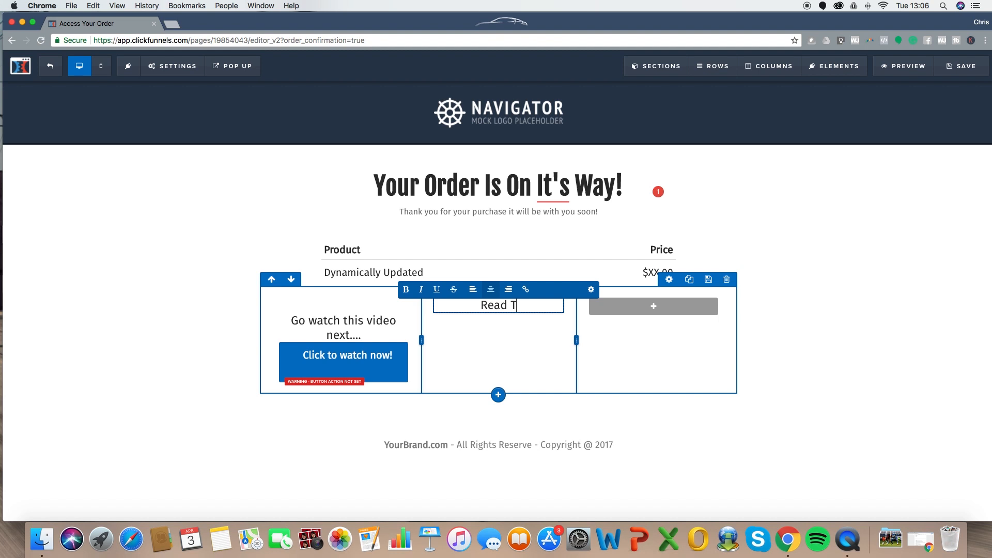
text(his Blog Afterwards)
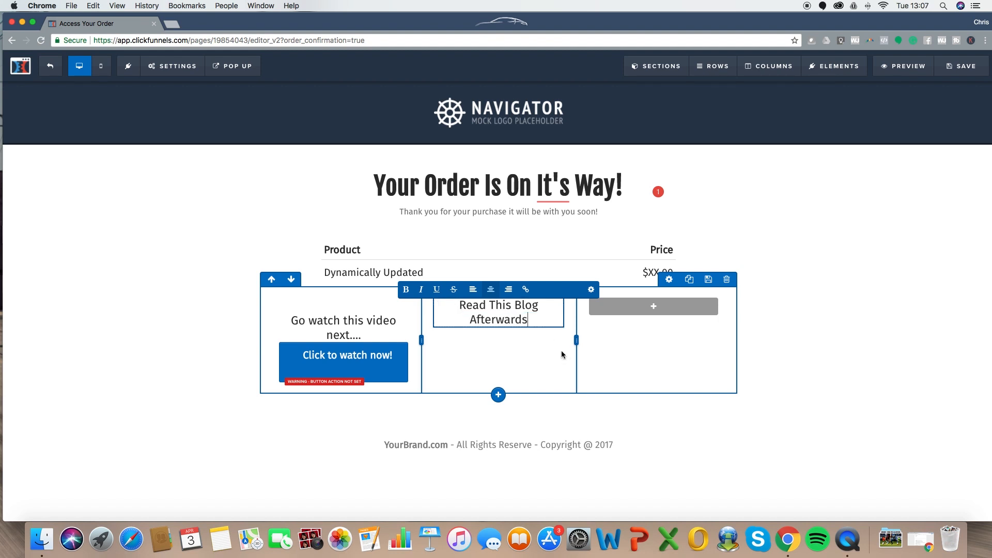
click(654, 305)
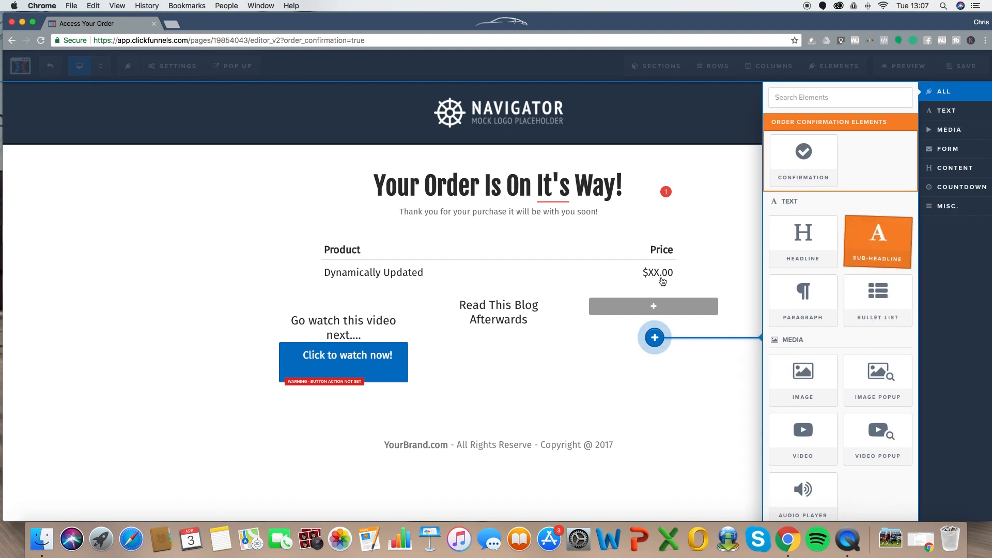
triple_click(646, 316)
text(Come say)
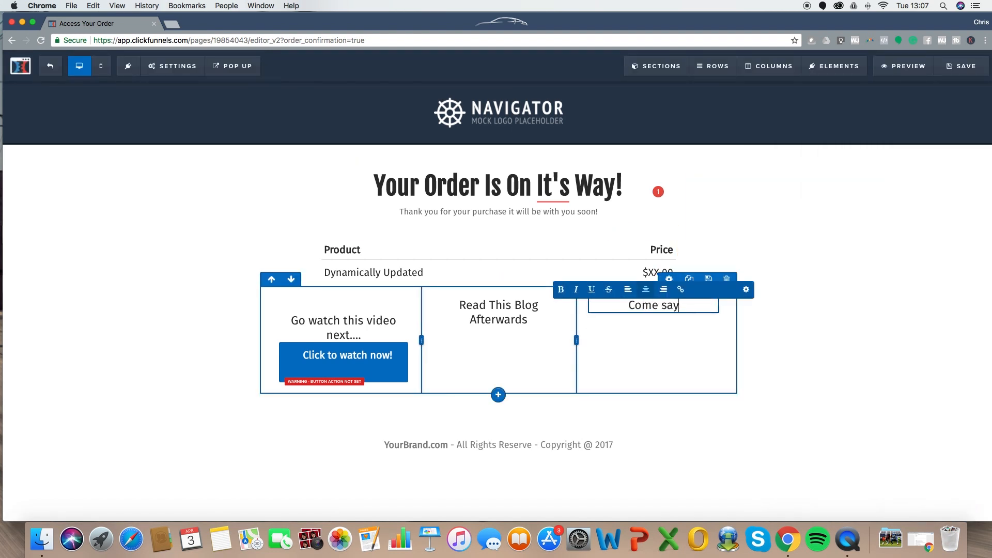
text( Hi on Facebook!)
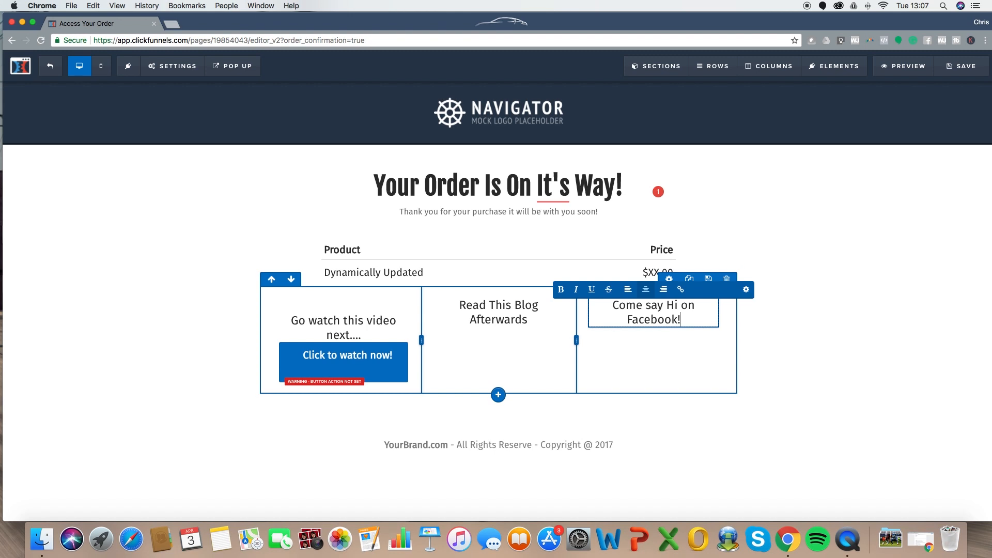
click(812, 368)
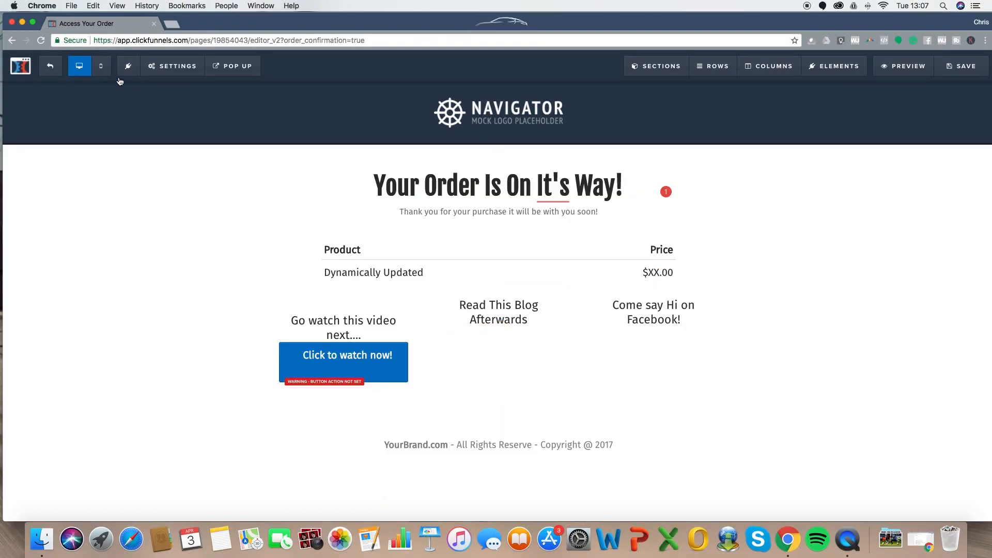
- Cancel leaving the editor and review the page's Integrations and SEO Meta Data settings
click(50, 65)
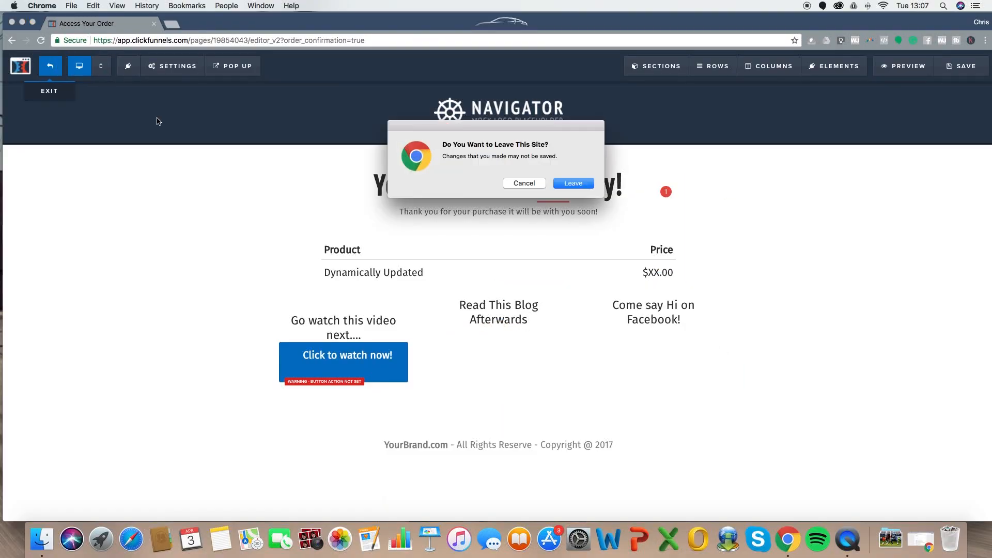
click(523, 183)
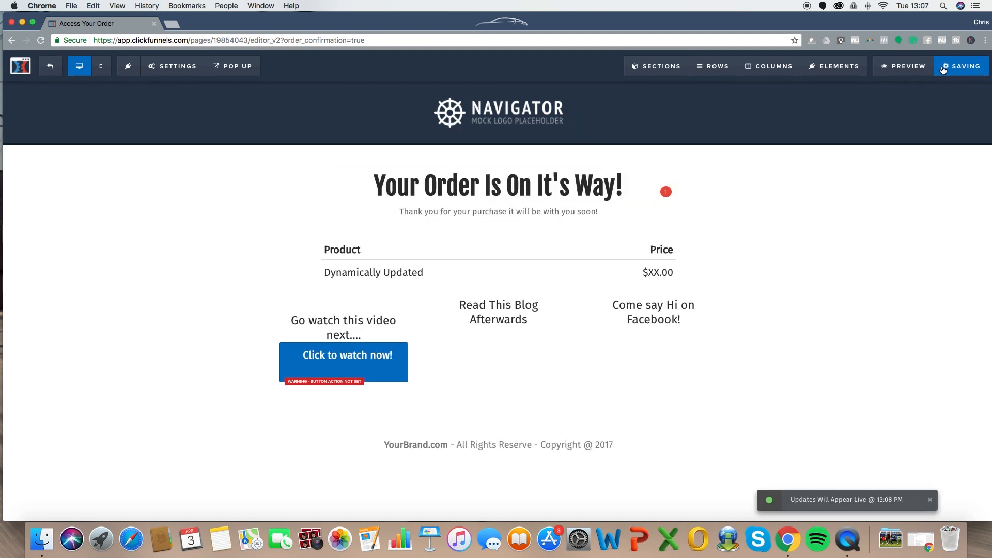
mouse_move(173, 66)
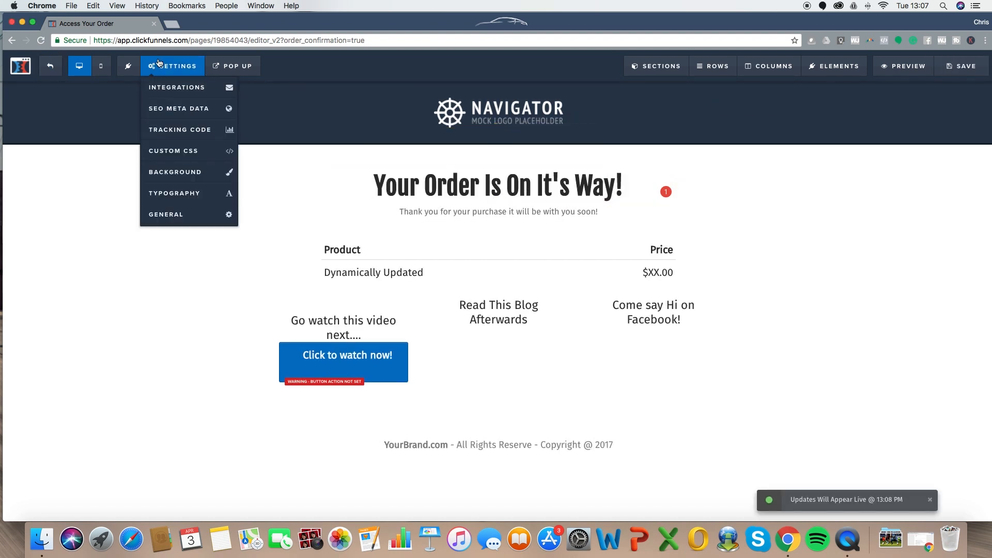
click(166, 87)
click(651, 158)
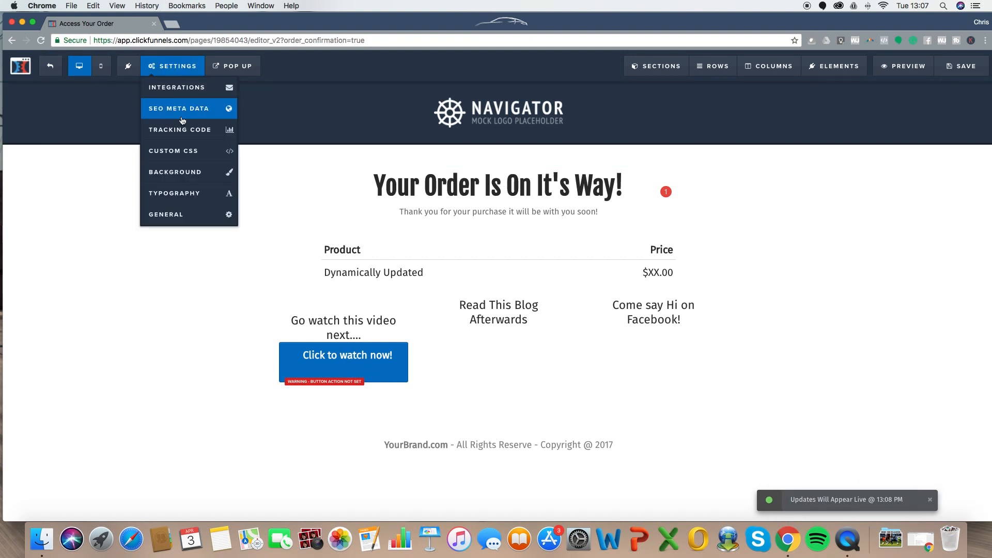
click(179, 108)
click(255, 185)
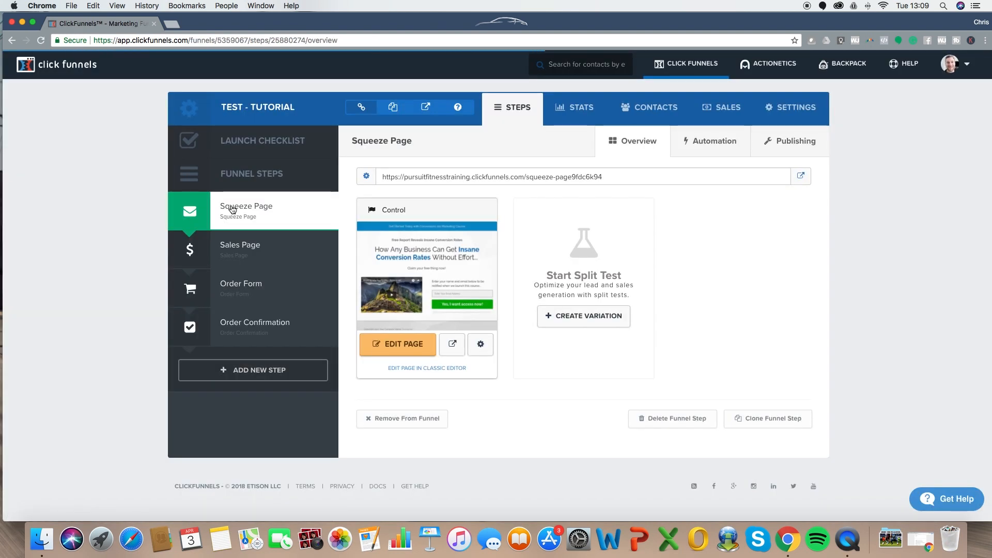
- Start a new product on the Order Form step's Products tab, billed through Stripe
click(274, 287)
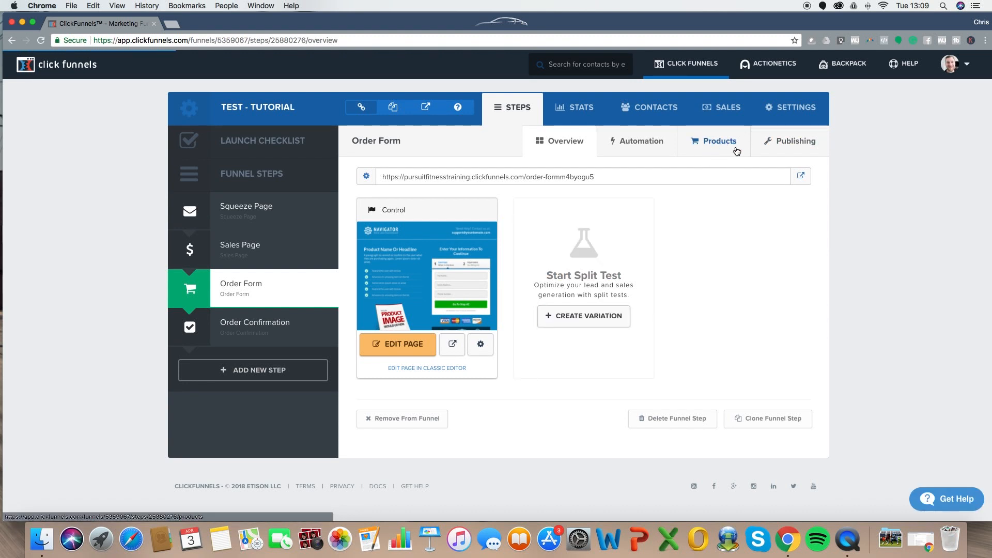
click(712, 151)
click(788, 286)
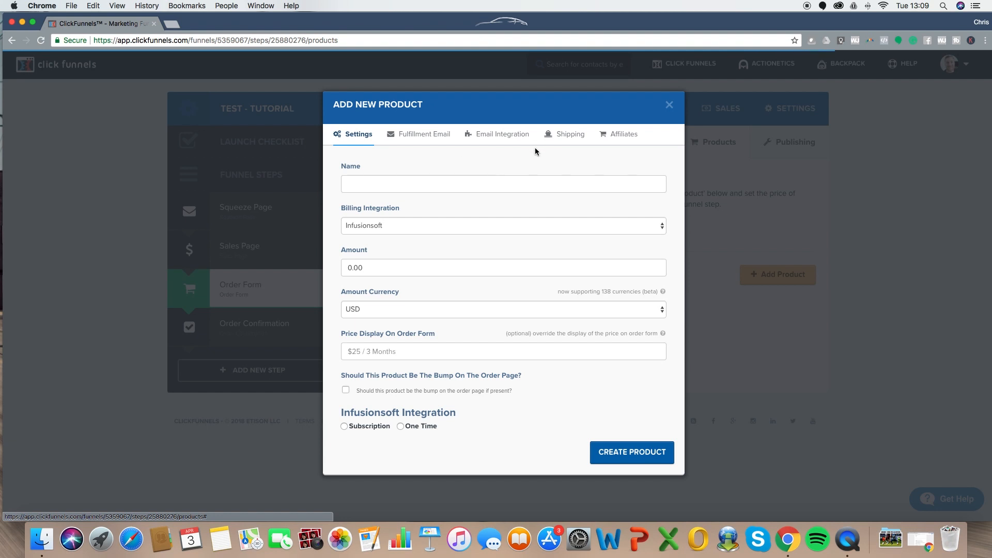
click(382, 184)
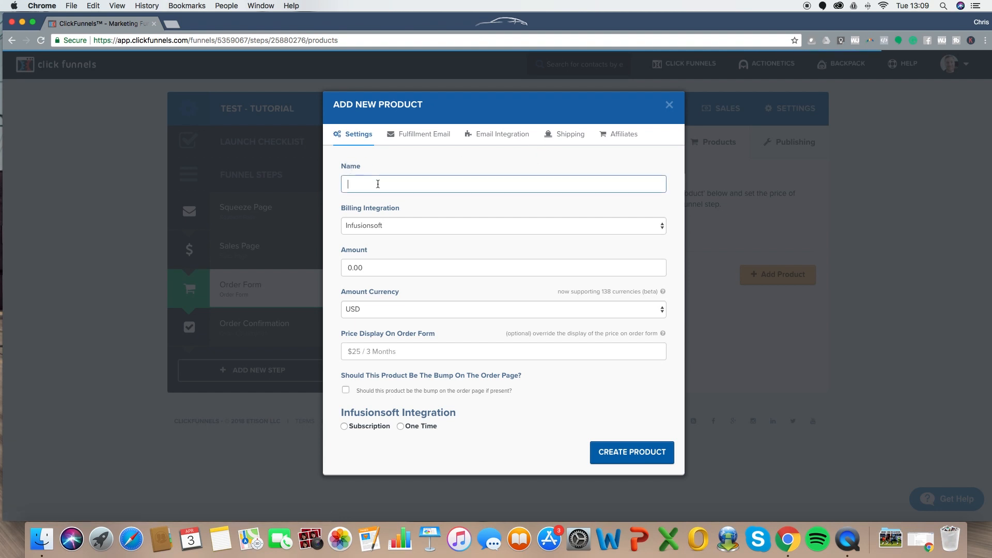
click(387, 225)
click(378, 192)
click(378, 187)
text(Product 1)
- Make it a one-time GBP charge displayed as £30, create it, and open it for editing
click(340, 269)
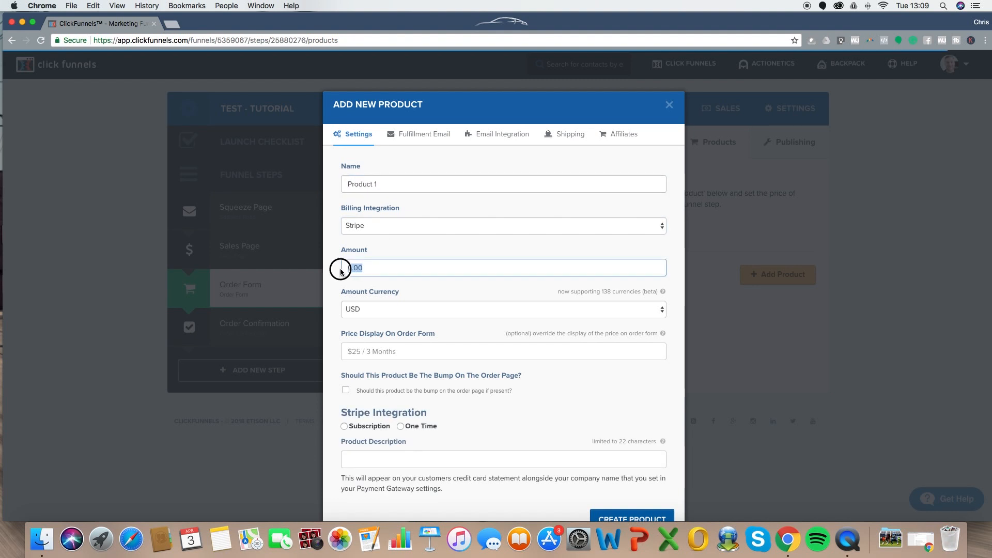
click(377, 310)
scroll(375, 155, up, 10)
scroll(376, 116, up, 2)
click(364, 64)
click(399, 354)
text(£30)
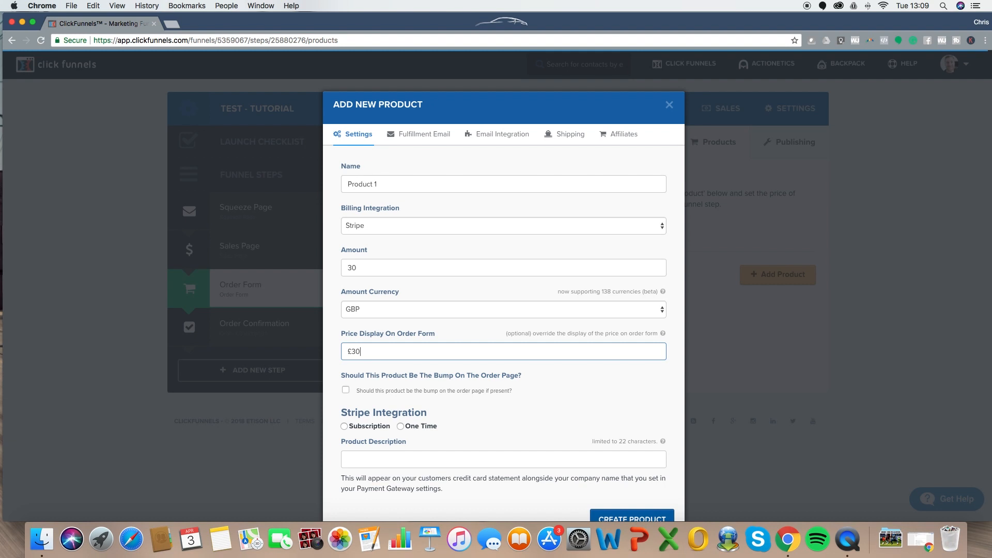
scroll(571, 390, down, 2)
click(400, 393)
click(379, 426)
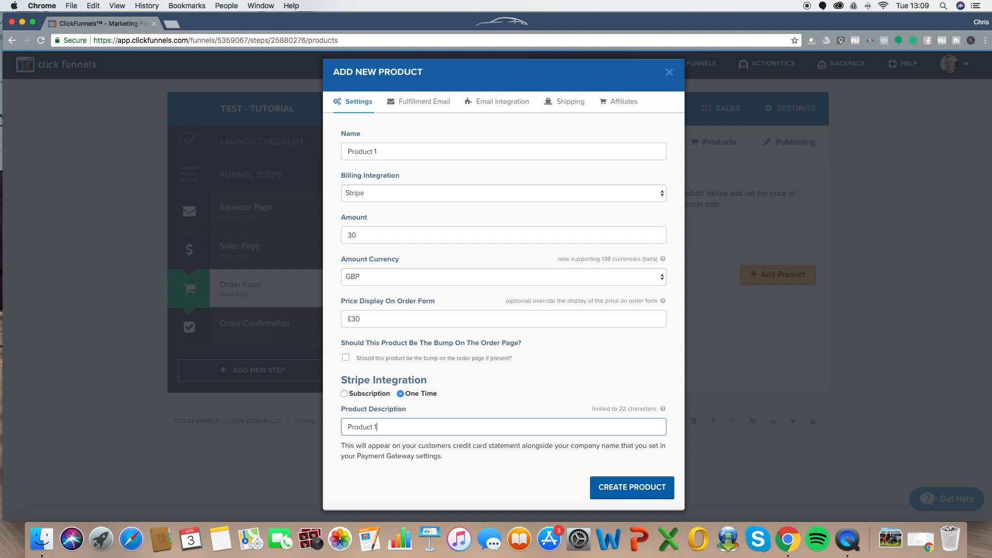
click(618, 490)
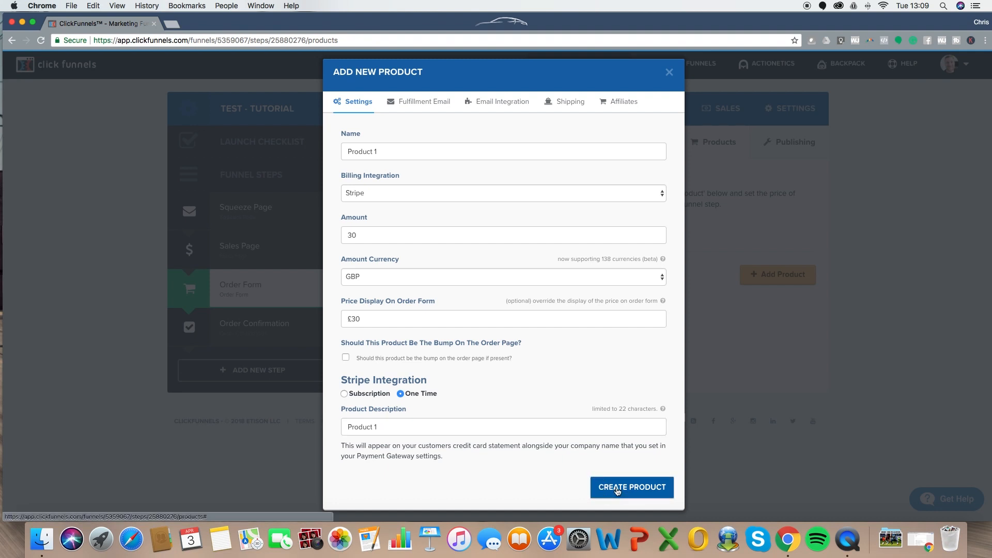
click(744, 254)
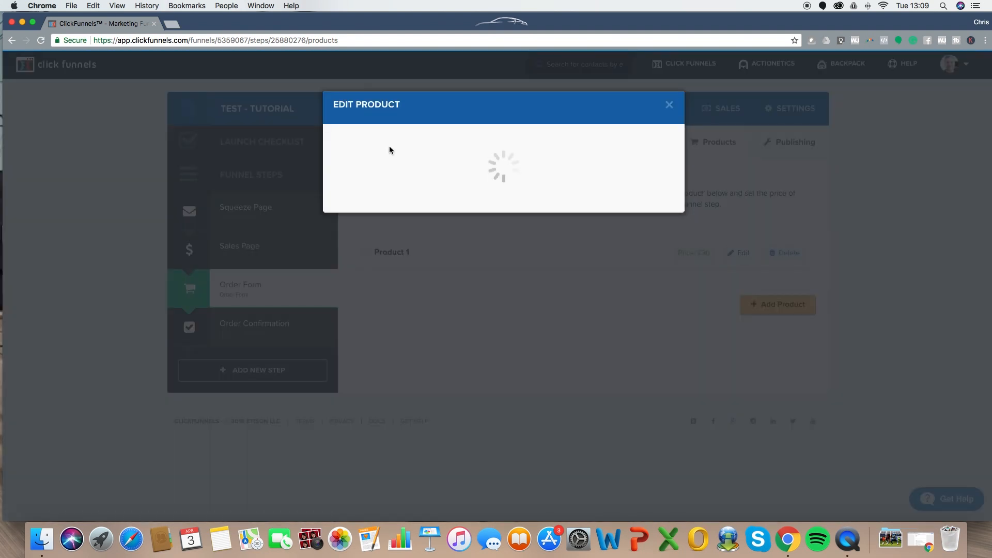
- Choose Activecampaign as Product 1's email integration method, then close the product editor
click(499, 134)
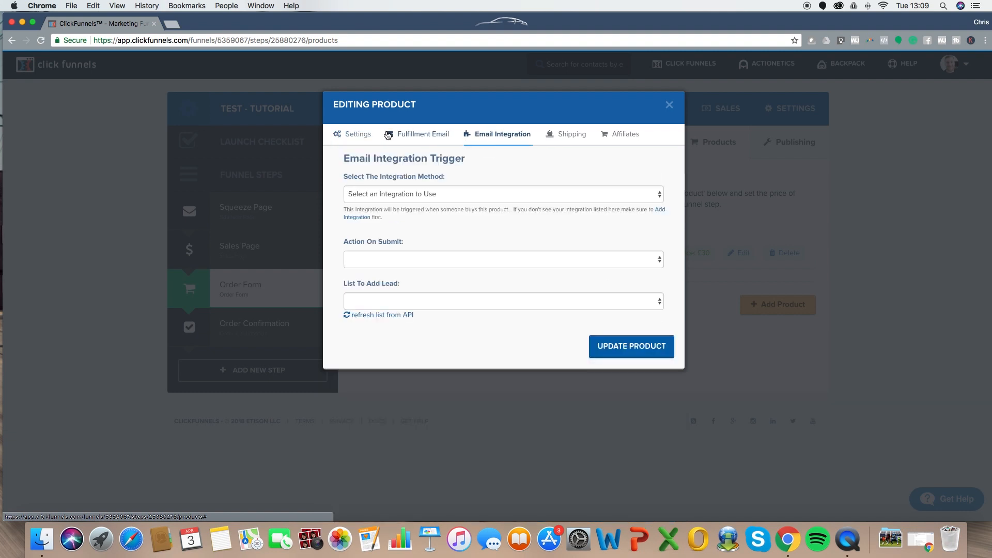
click(443, 193)
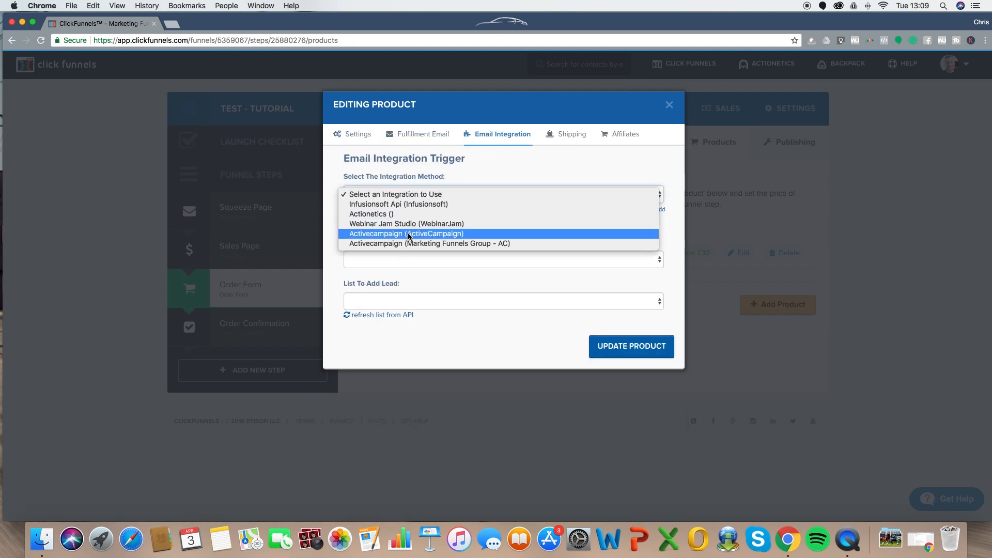
click(500, 163)
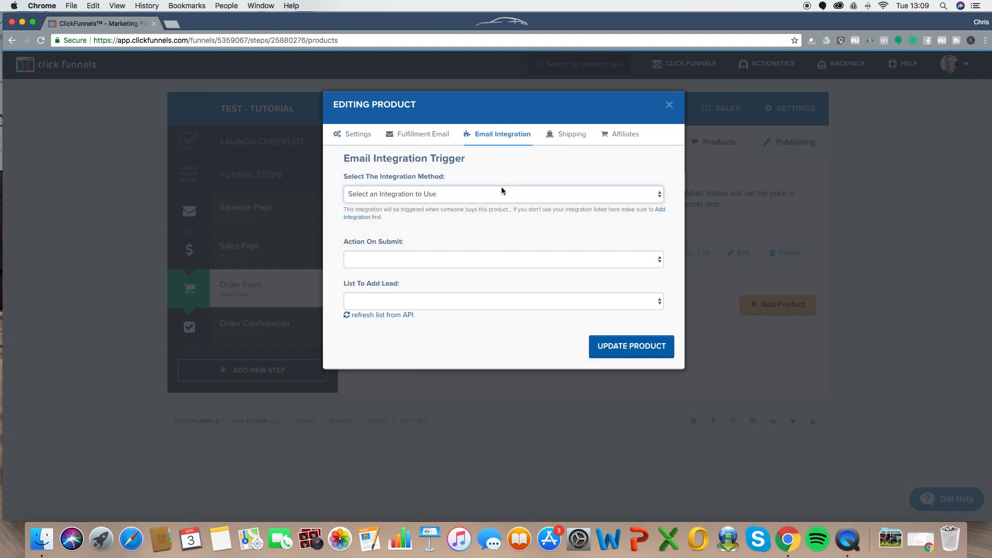
click(471, 199)
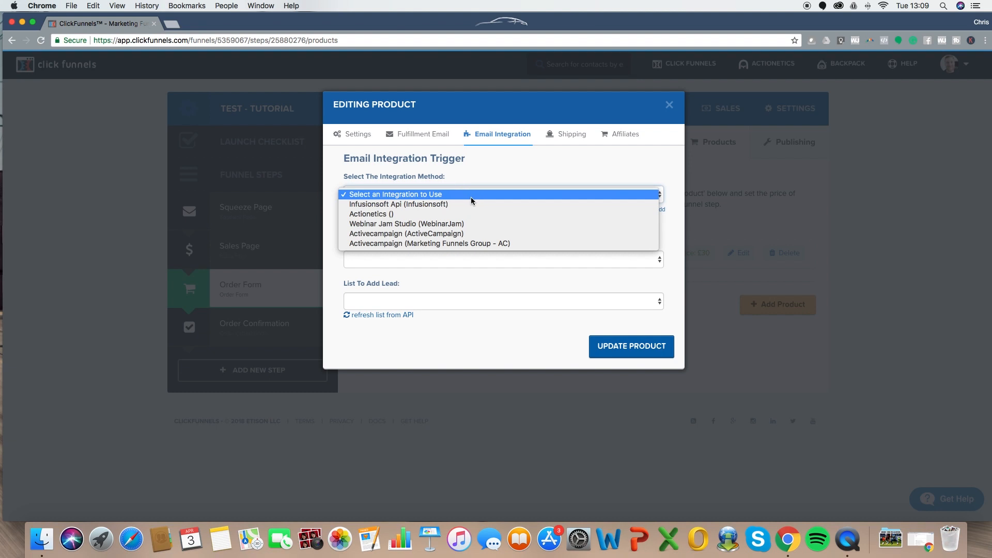
click(434, 234)
click(460, 259)
click(396, 270)
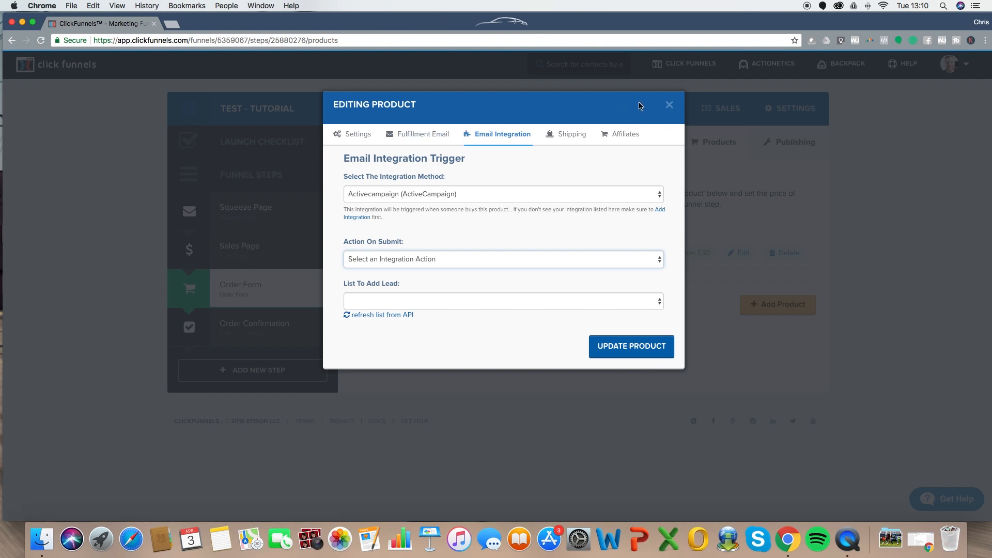
click(668, 105)
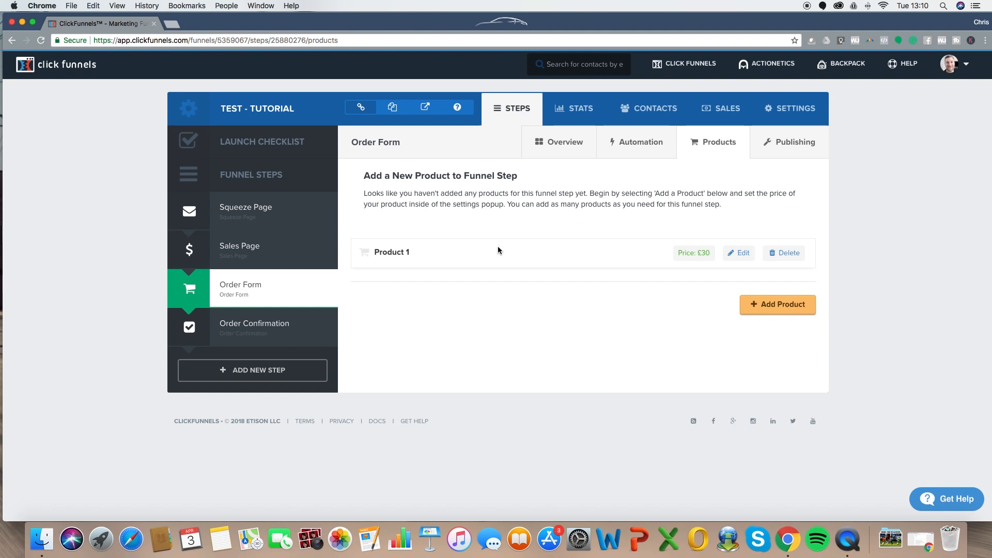
- Replace the Squeeze Page step's publishing path with free-thing and update the funnel step
click(259, 211)
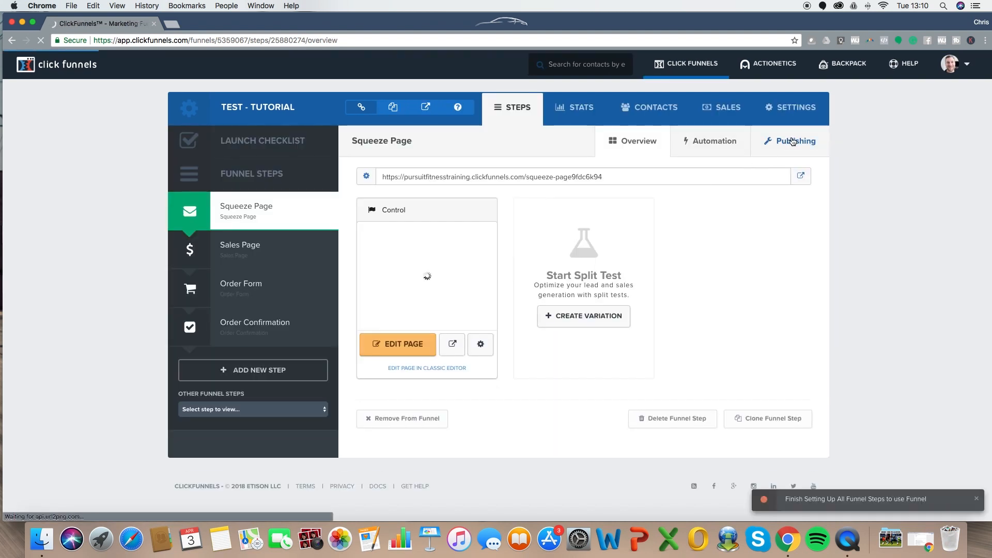
click(780, 139)
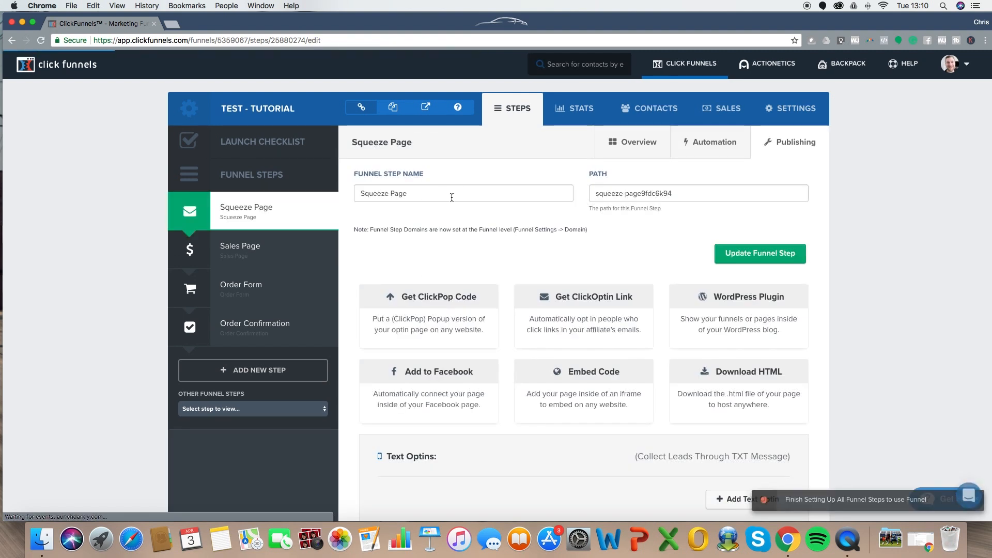
triple_click(398, 195)
click(463, 190)
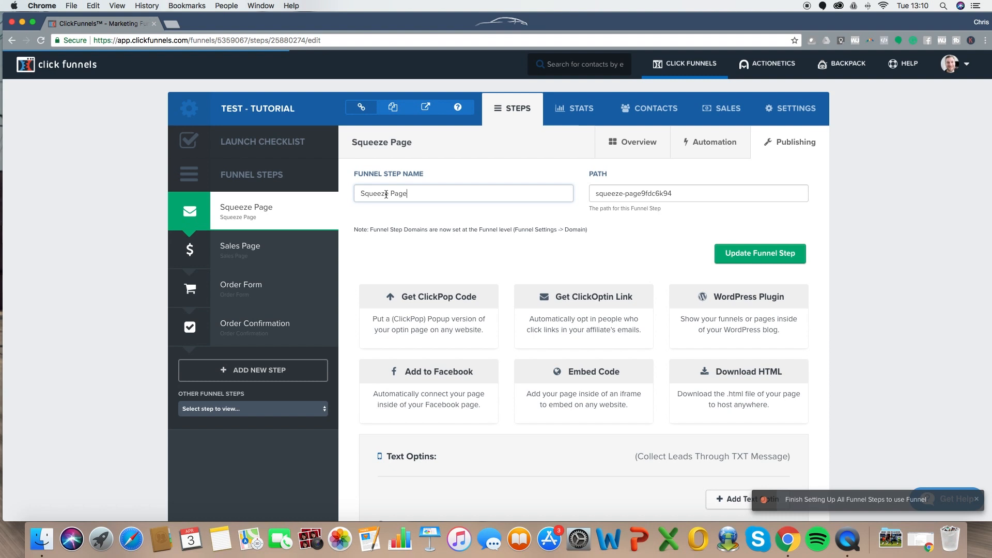
triple_click(680, 194)
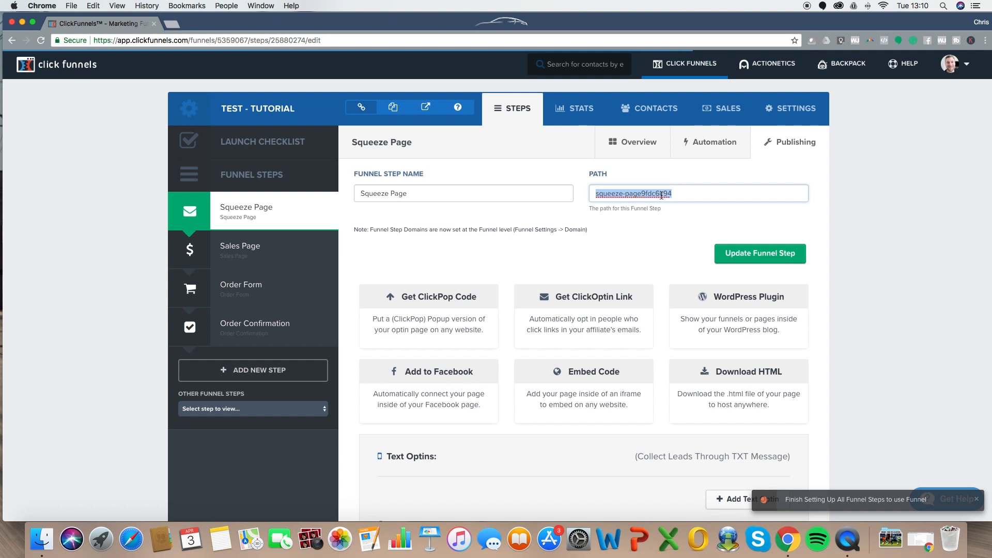
text(Free-thing)
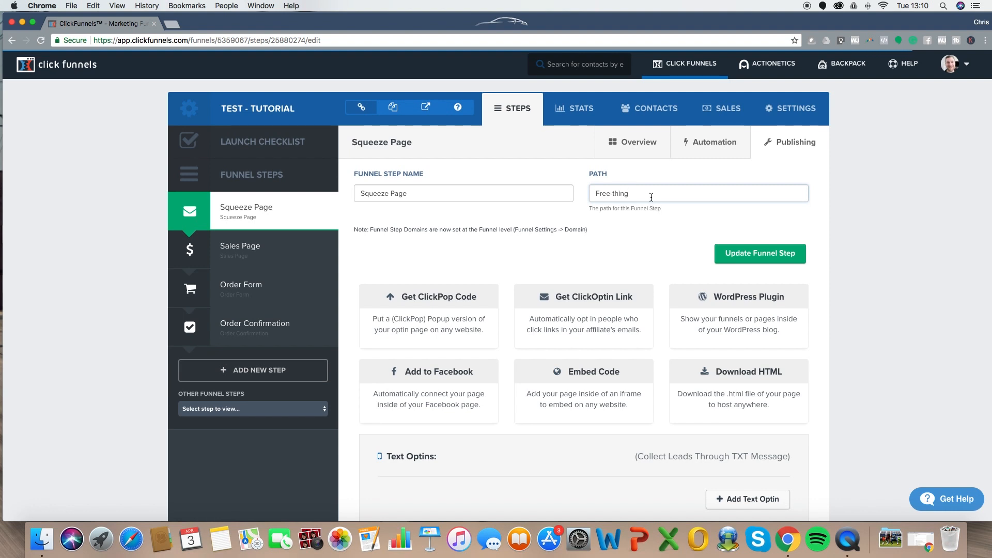
drag(651, 197, 587, 200)
click(790, 254)
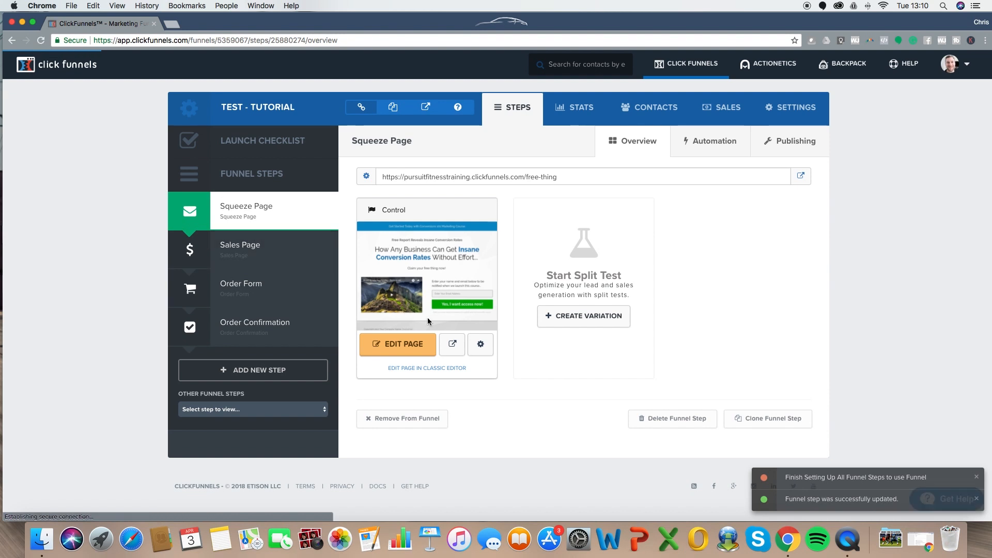
- Change the Squeeze Page's own page path to Free-thing, update the page, and view Publishing
click(485, 350)
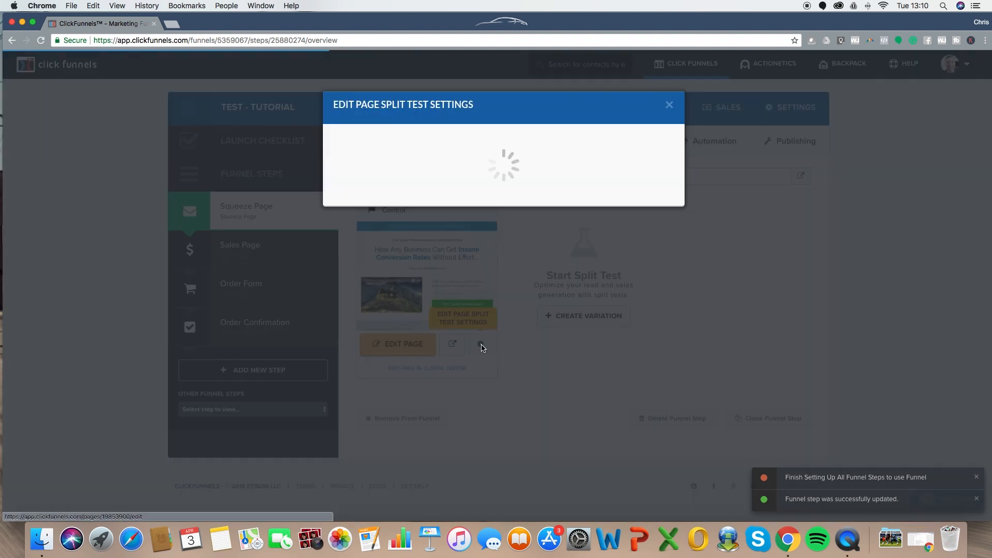
drag(458, 227, 345, 222)
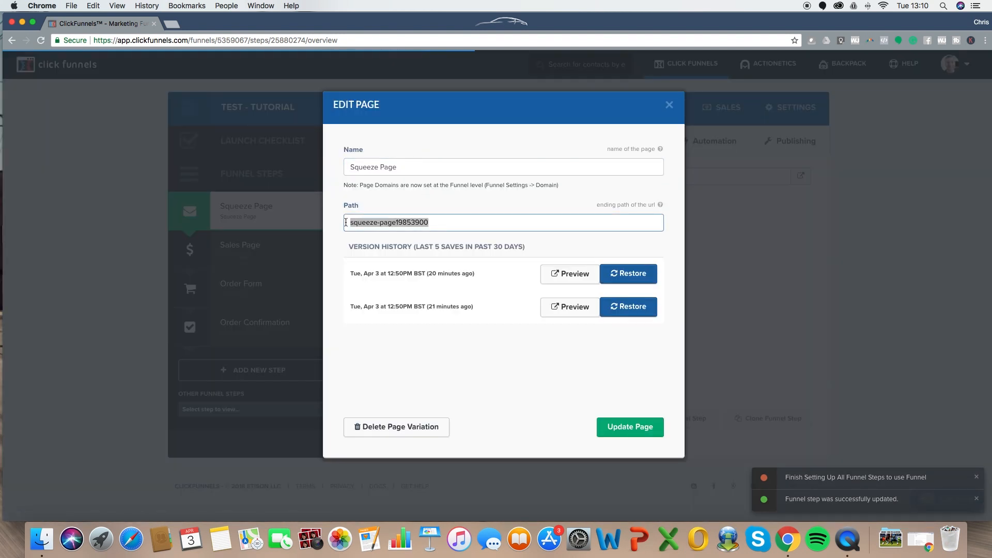
text(Free-thing)
click(618, 433)
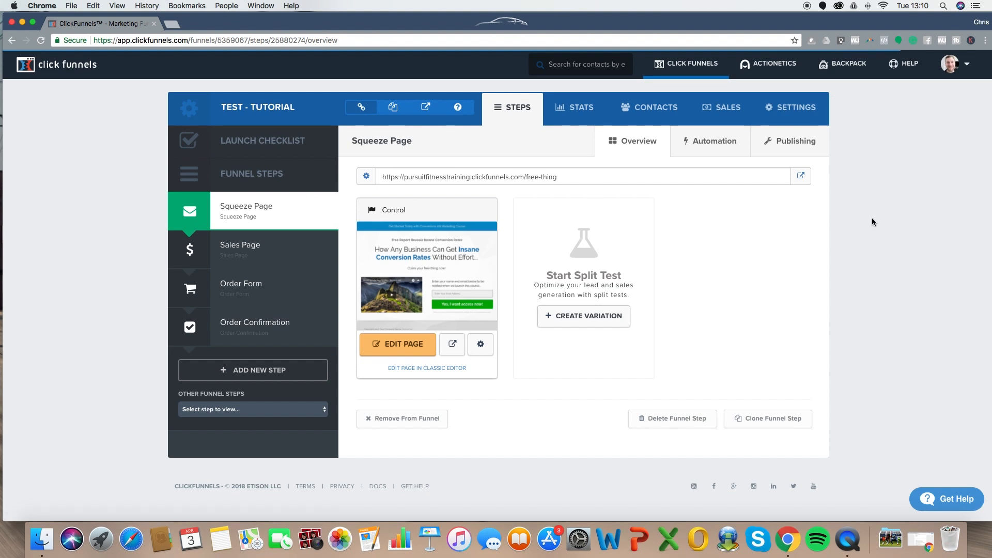
click(781, 143)
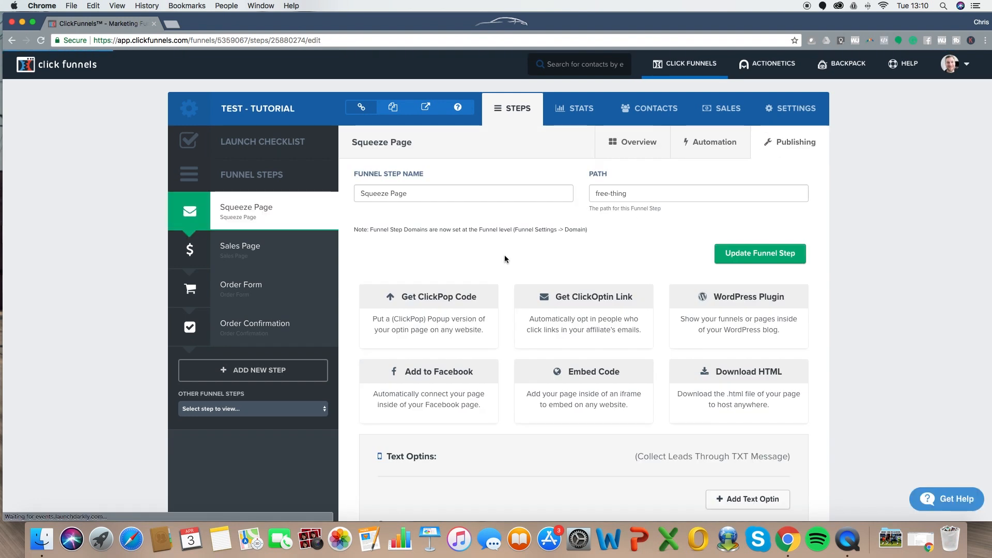
- Select a custom domain in the funnel settings and enter free-thing as the funnel path
click(787, 111)
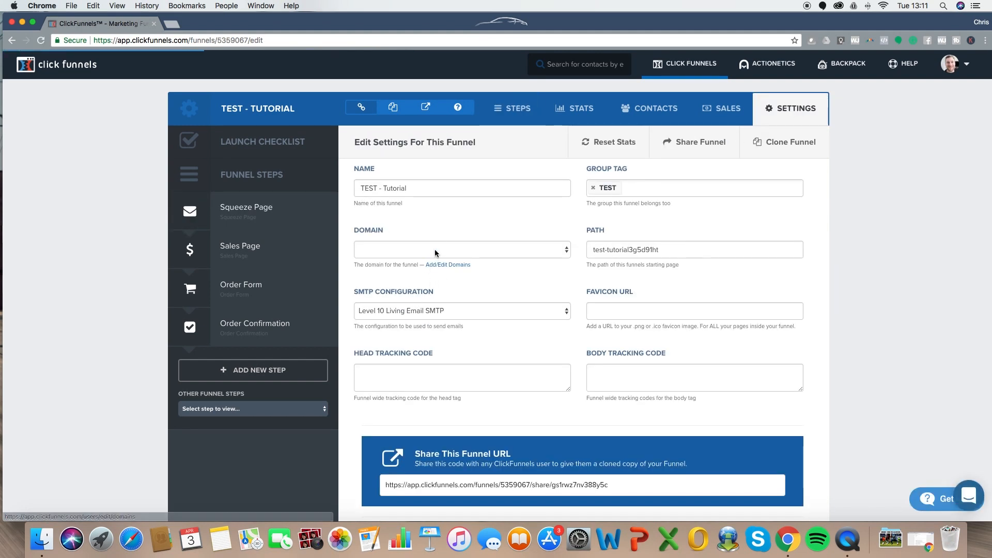
click(436, 253)
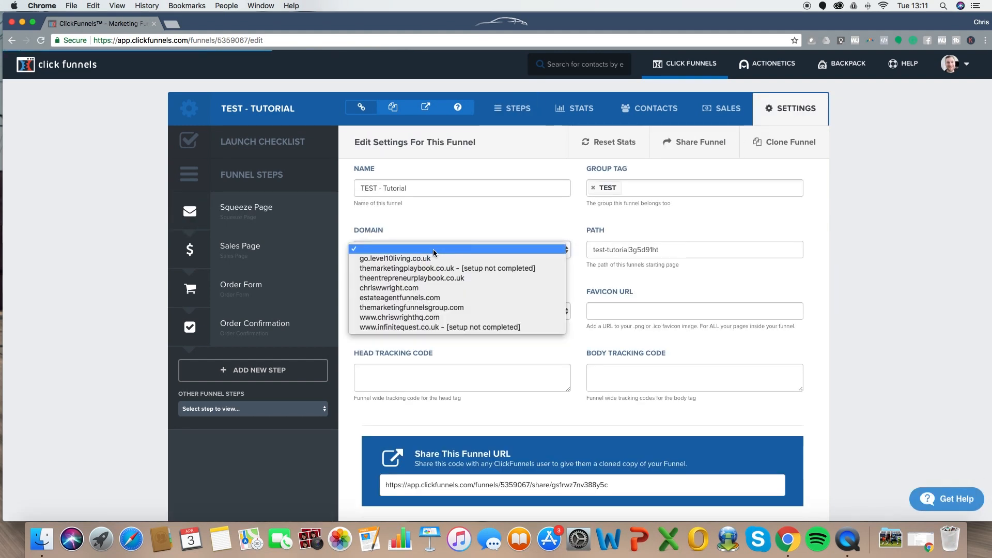
click(409, 317)
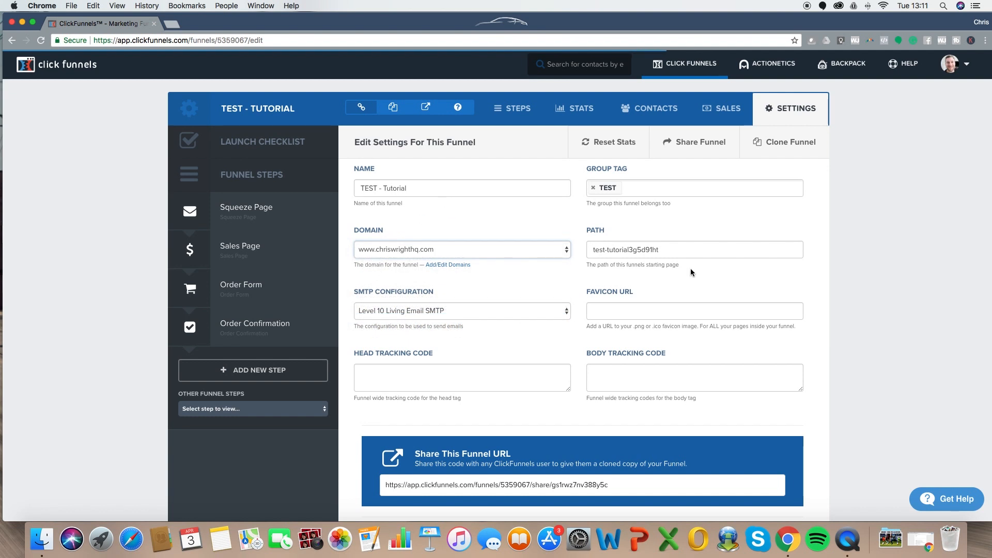
drag(661, 250, 592, 250)
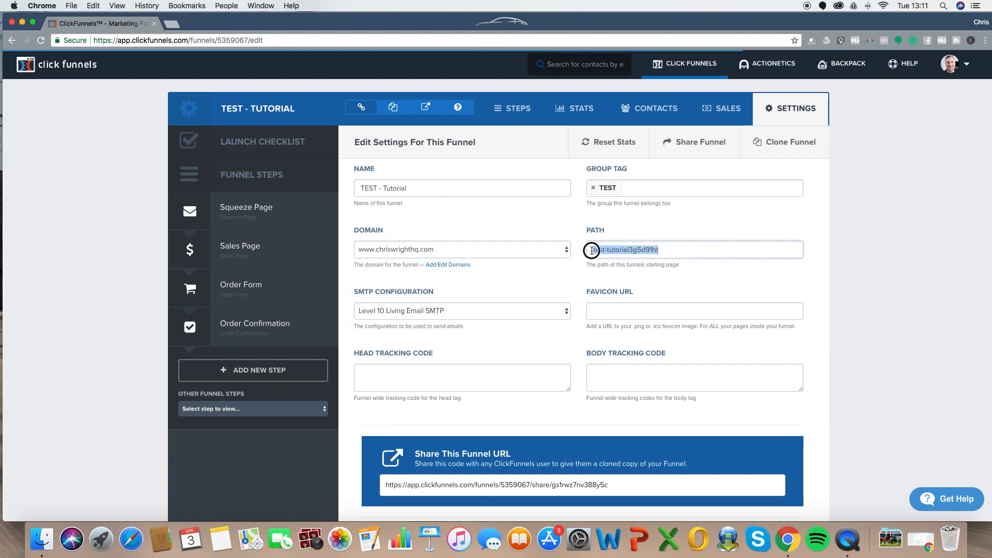
text(free-thing)
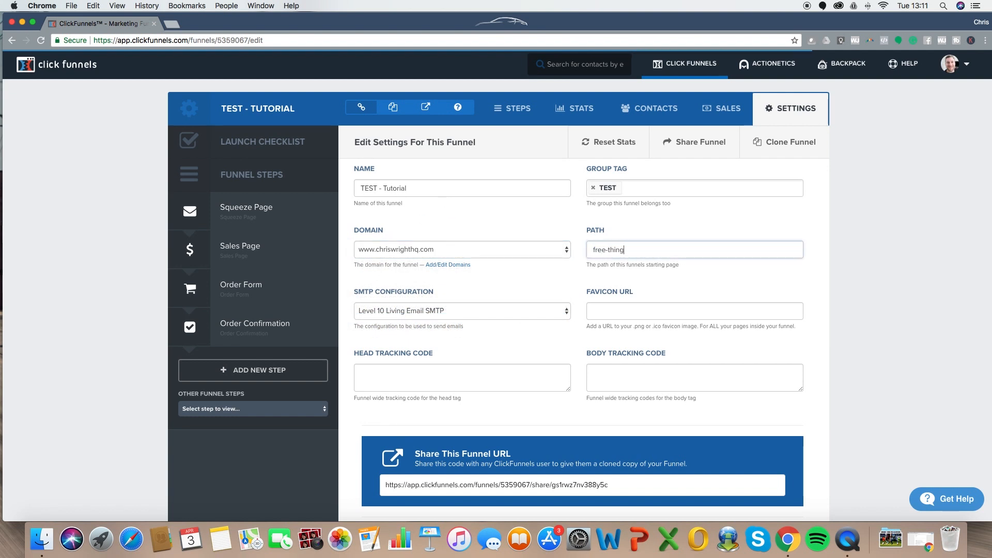
scroll(811, 224, down, 2)
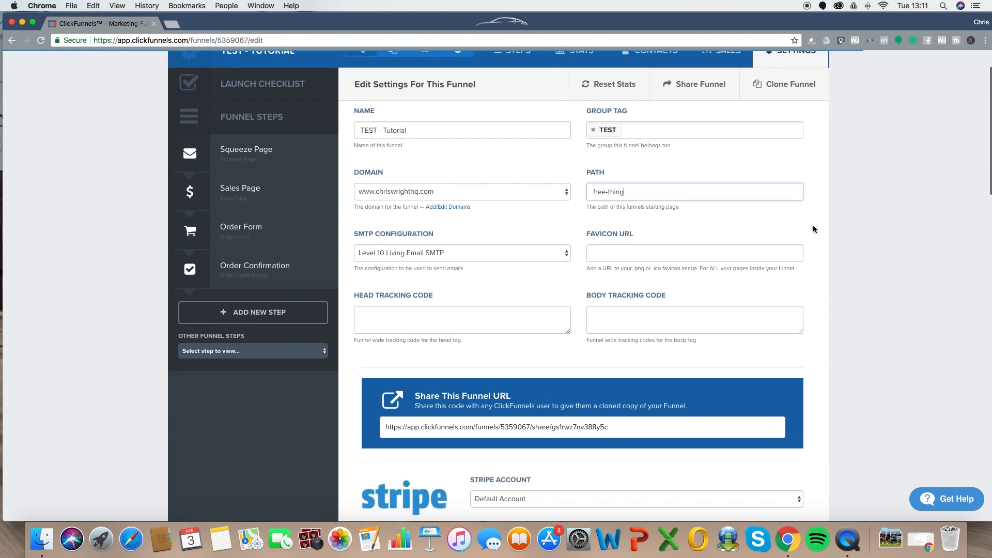
scroll(812, 226, down, 10)
scroll(609, 188, up, 12)
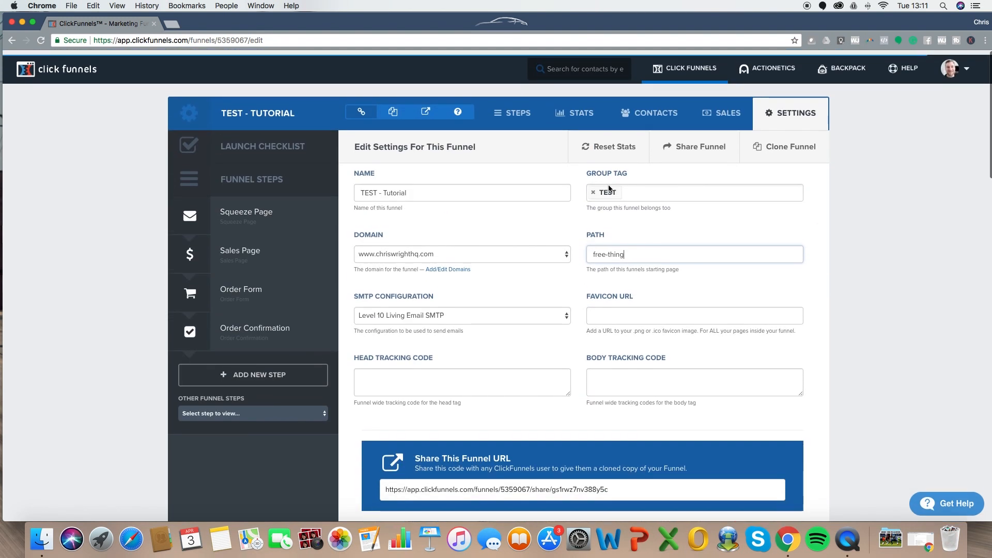
scroll(735, 255, down, 15)
scroll(734, 295, up, 15)
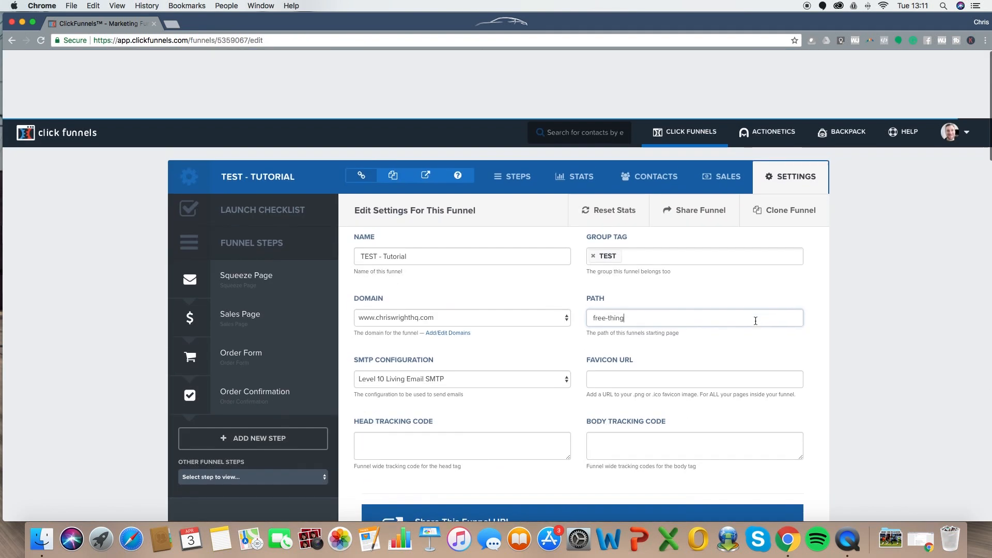